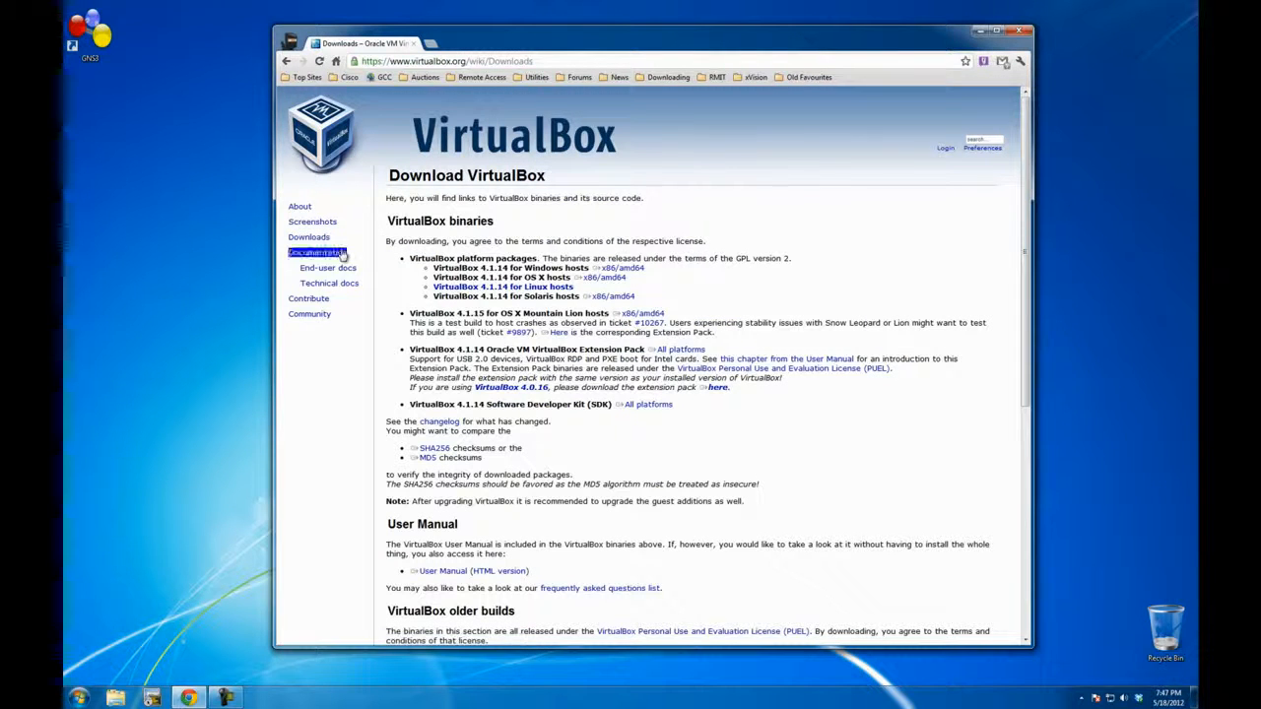
Step: Download the VirtualBox 4.1.14 installer for Windows hosts (x86/amd64) and save it in the Downloads folder
{"action": "left_click", "coordinate": [620, 269]}
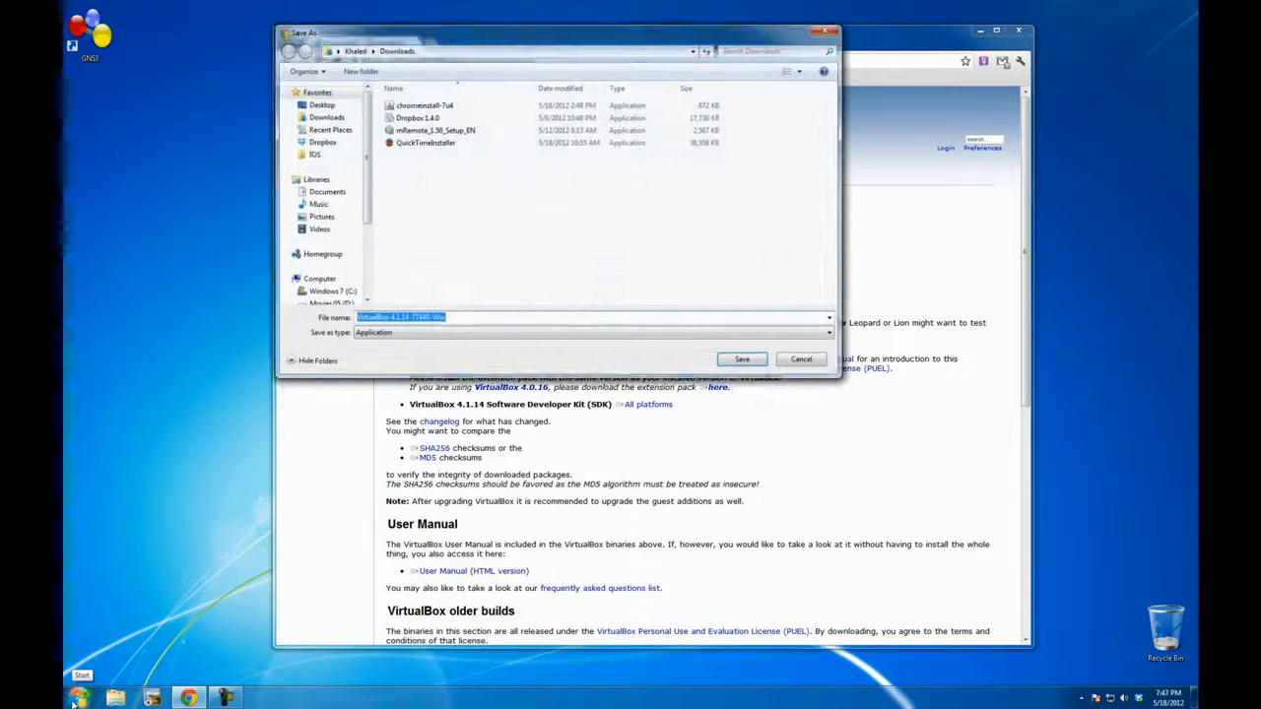
{"action": "left_click_drag", "start_coordinate": [681, 35], "coordinate": [737, 101]}
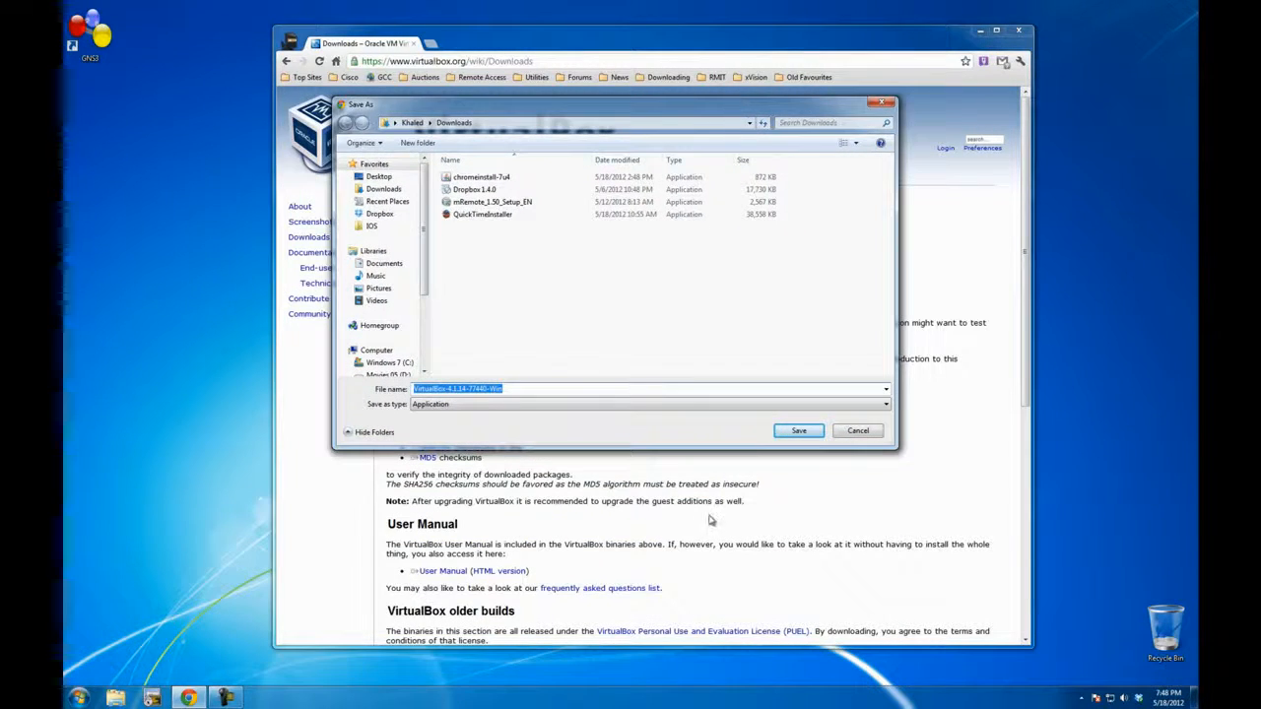
{"action": "left_click", "coordinate": [796, 431]}
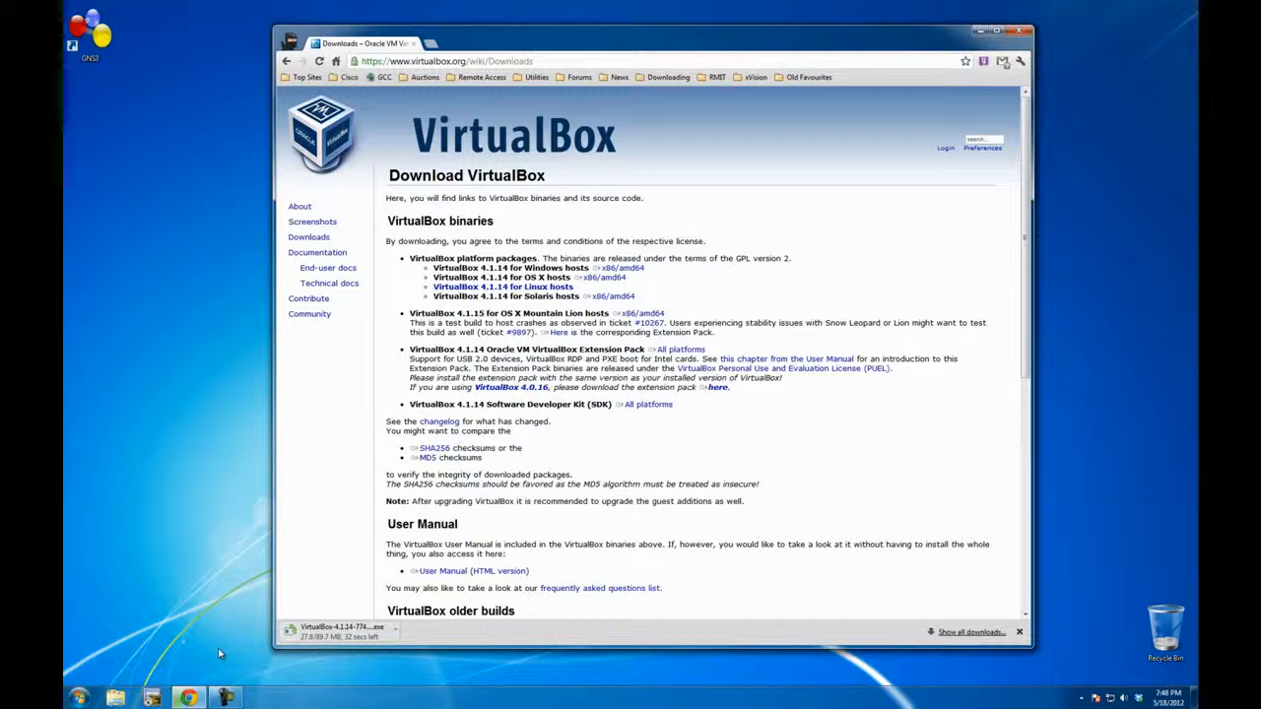
{"action": "left_click", "coordinate": [225, 698]}
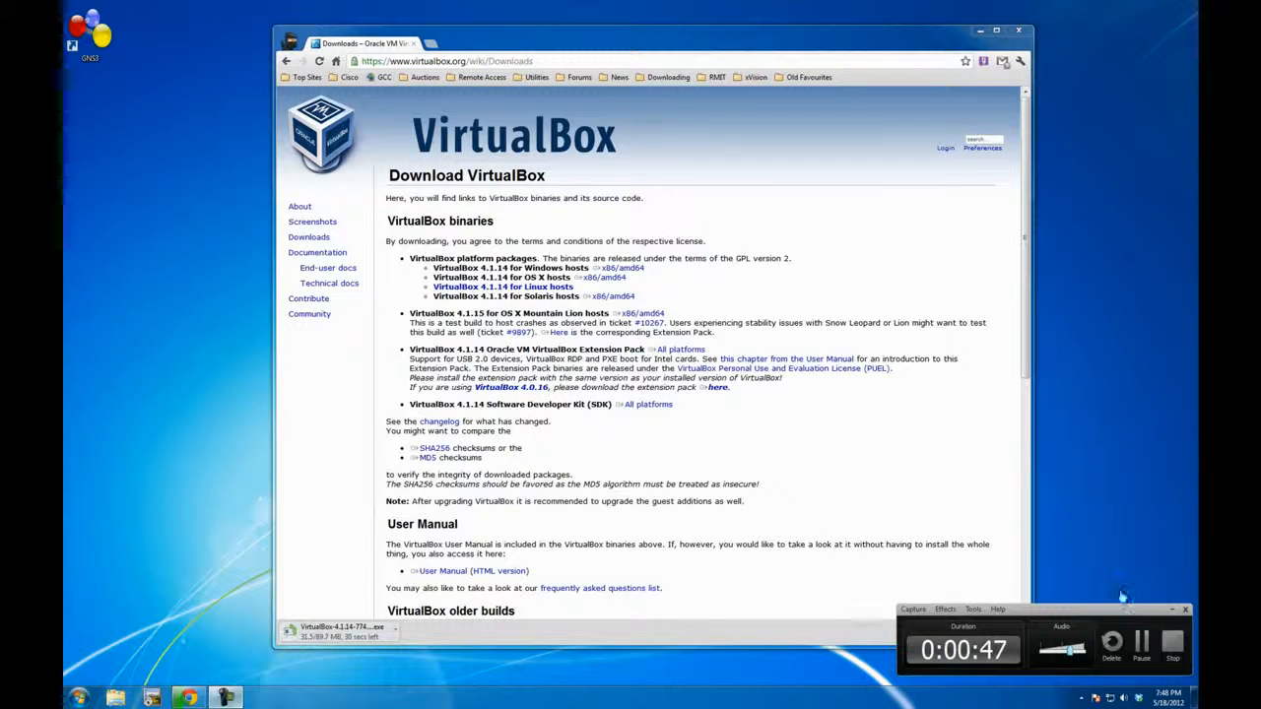
{"action": "left_click", "coordinate": [1140, 642]}
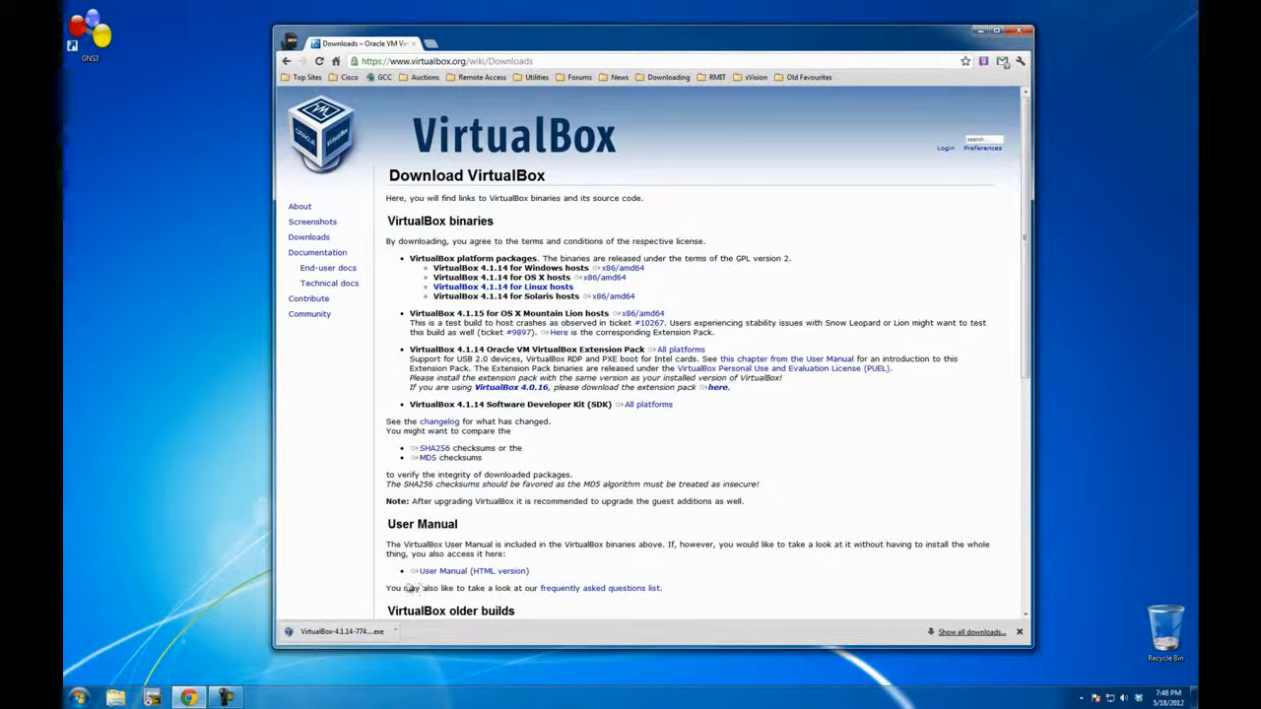
Step: Run the downloaded VirtualBox installer, minimize the browser and proceed to the custom setup features
{"action": "left_click", "coordinate": [336, 632]}
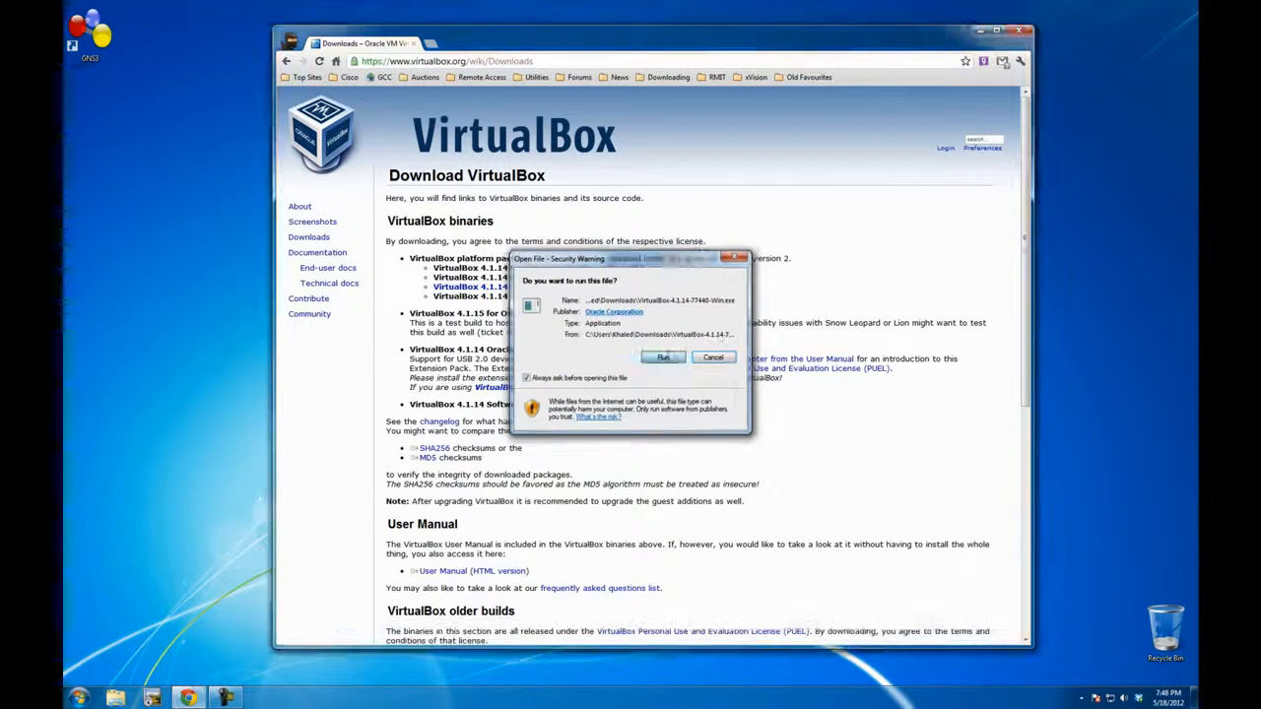
{"action": "left_click", "coordinate": [668, 361]}
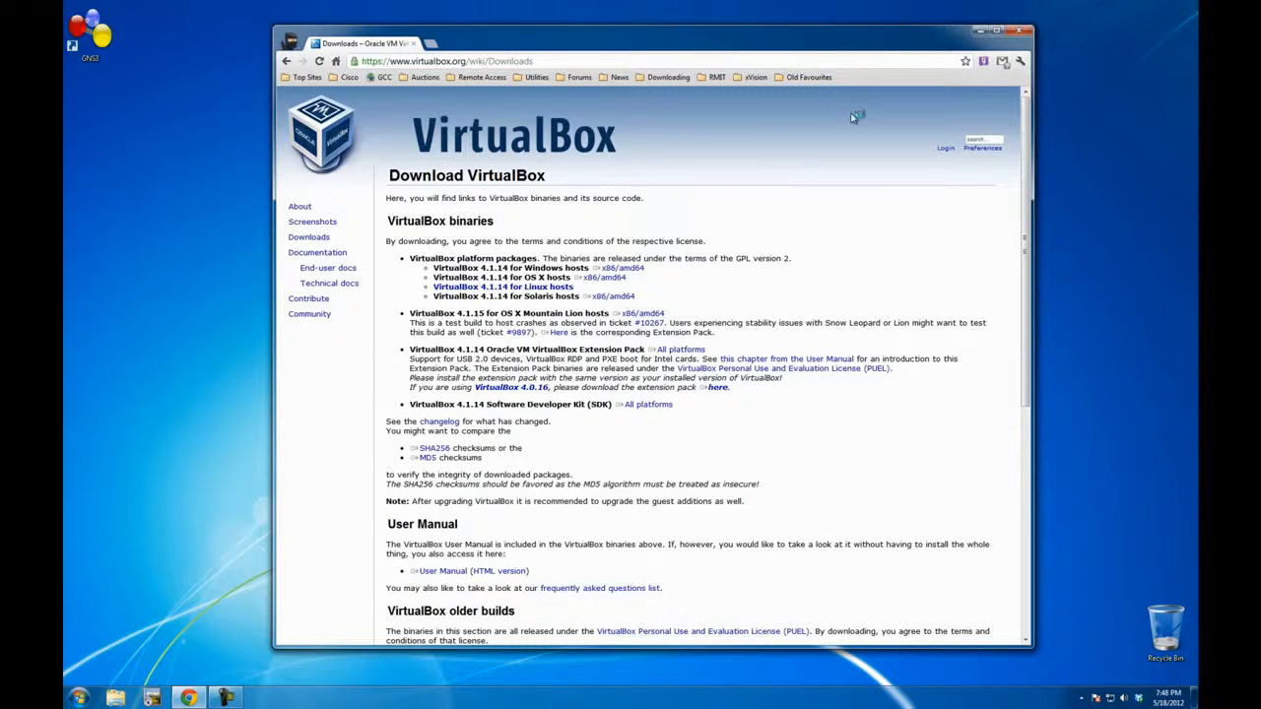
{"action": "left_click", "coordinate": [980, 30]}
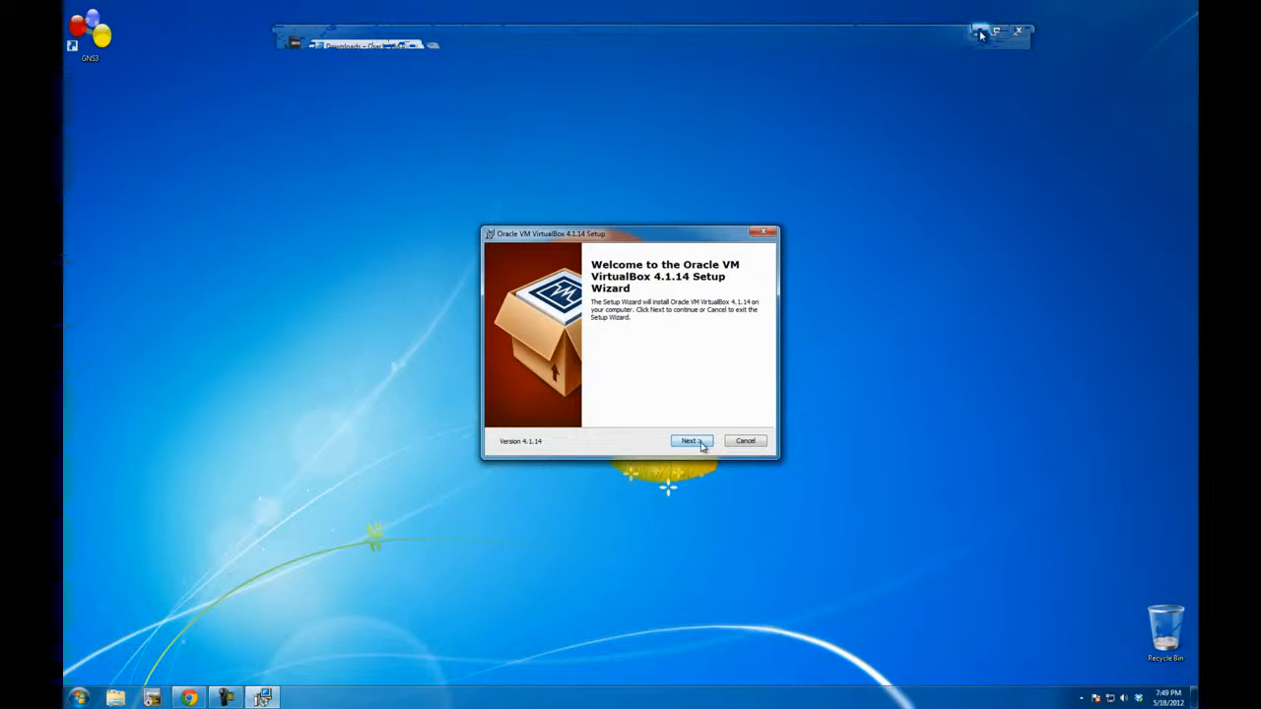
{"action": "left_click", "coordinate": [691, 441]}
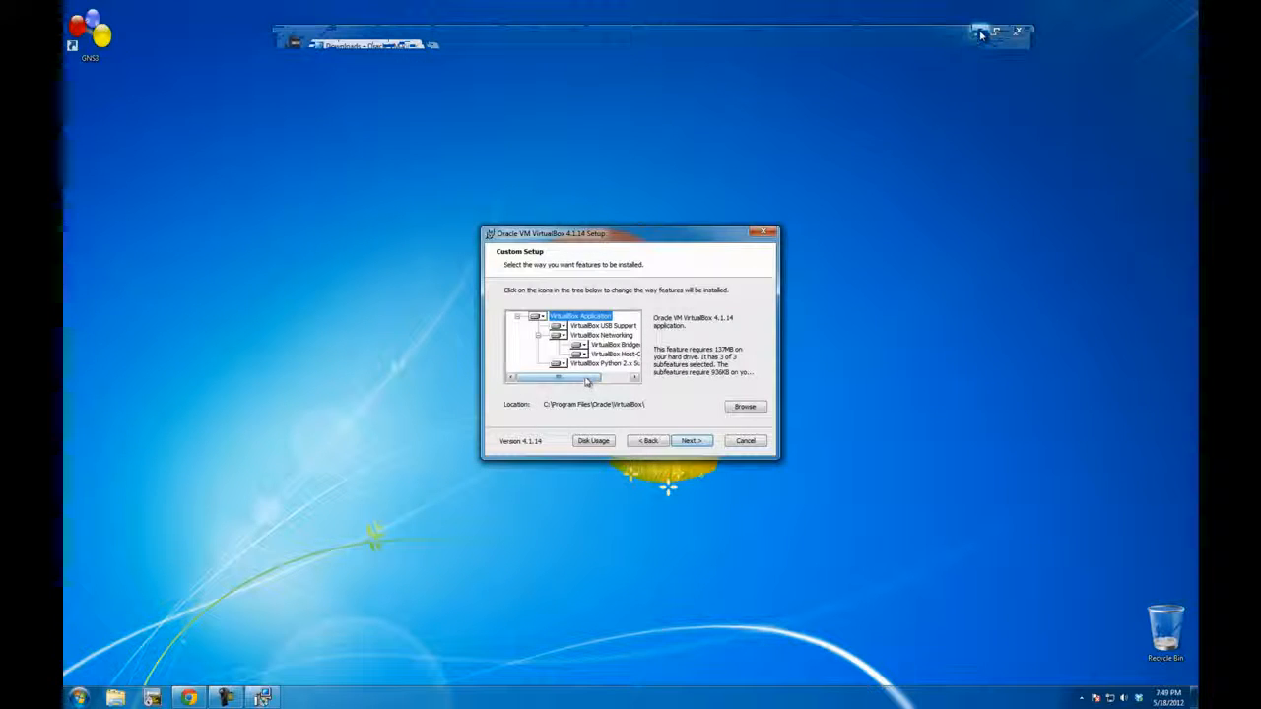
Step: Examine the installation options of the USB, networking, bridged, host-only and Python support features
{"action": "left_click_drag", "start_coordinate": [584, 379], "coordinate": [542, 381]}
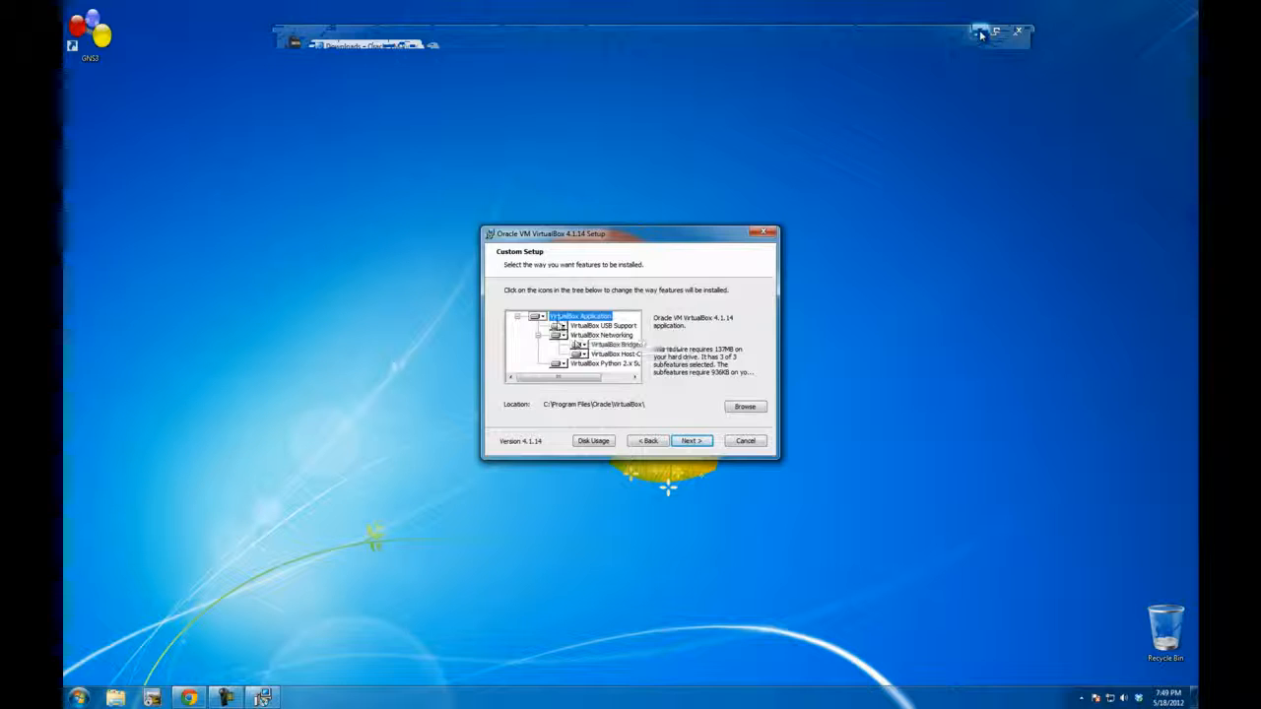
{"action": "left_click", "coordinate": [558, 326]}
{"action": "left_click", "coordinate": [567, 338]}
{"action": "left_click", "coordinate": [557, 336]}
{"action": "left_click", "coordinate": [569, 348]}
{"action": "left_click", "coordinate": [579, 346]}
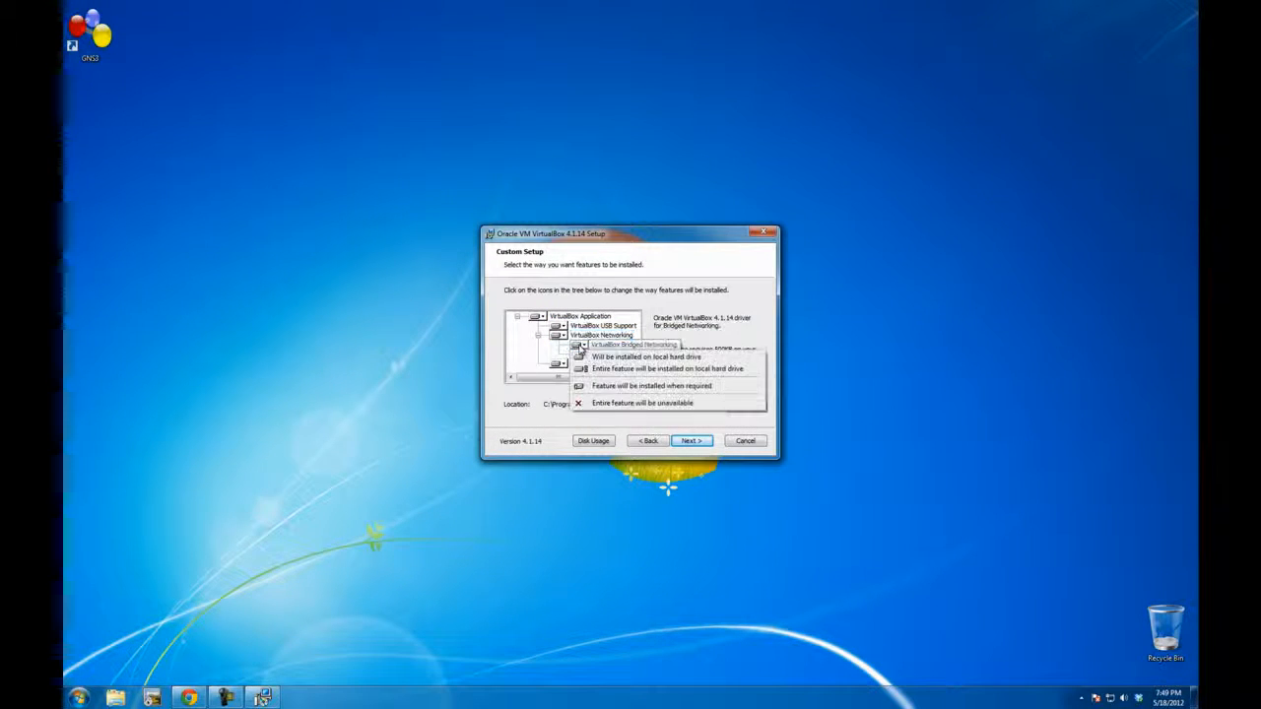
{"action": "left_click", "coordinate": [581, 357]}
{"action": "left_click", "coordinate": [580, 355]}
{"action": "left_click", "coordinate": [593, 368]}
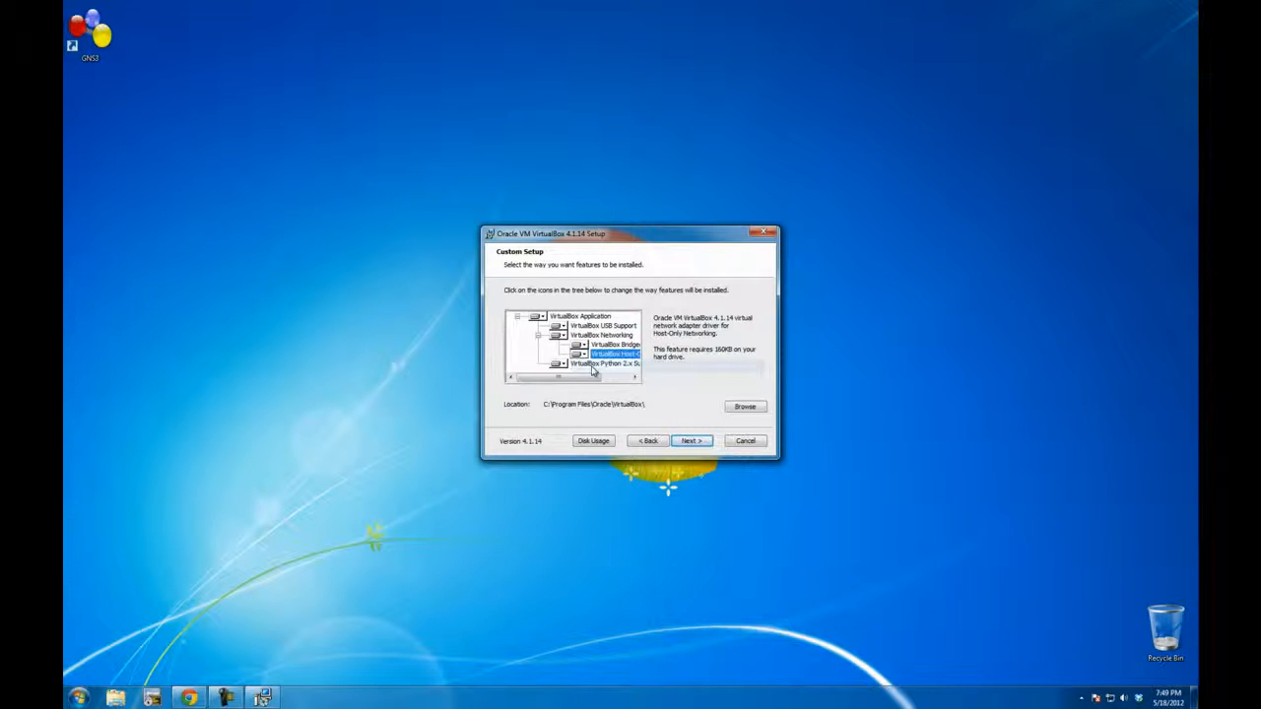
{"action": "left_click", "coordinate": [561, 365]}
{"action": "left_click", "coordinate": [573, 376]}
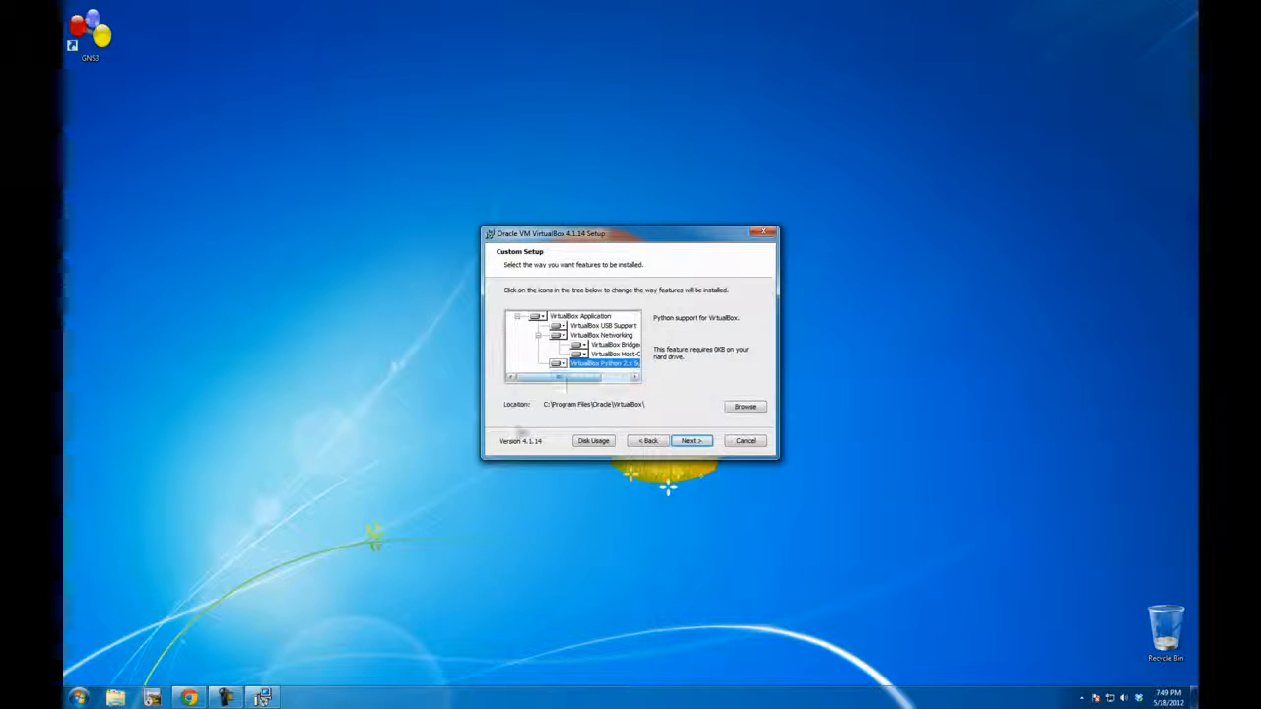
Step: Accept the default features and both shortcuts, agree to the network interface reset and start the installation
{"action": "left_click", "coordinate": [685, 442]}
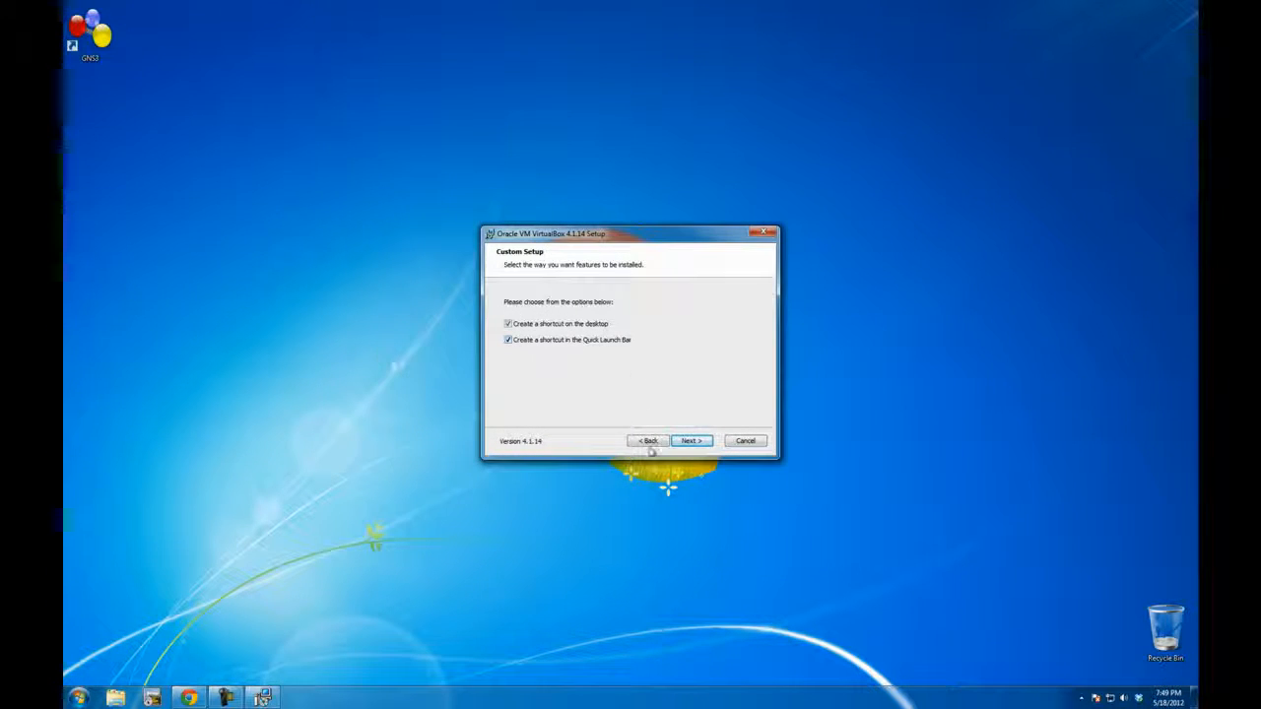
{"action": "left_click", "coordinate": [685, 441]}
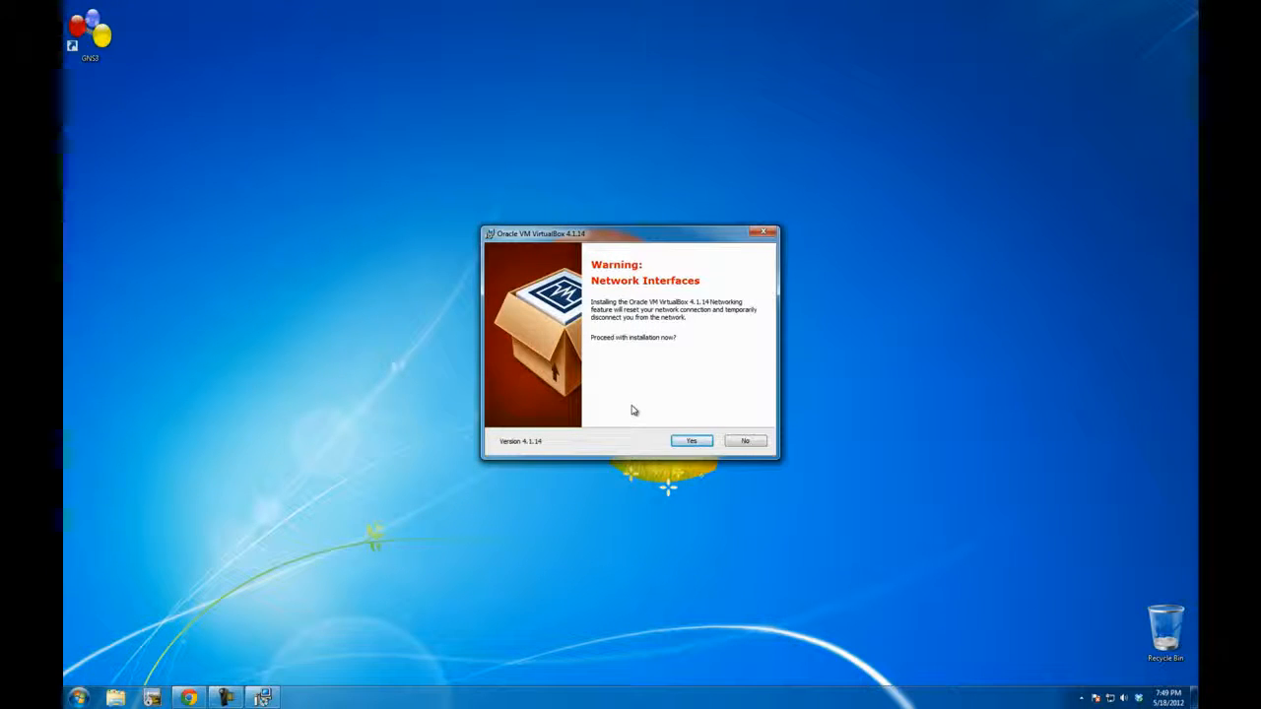
{"action": "left_click", "coordinate": [695, 442]}
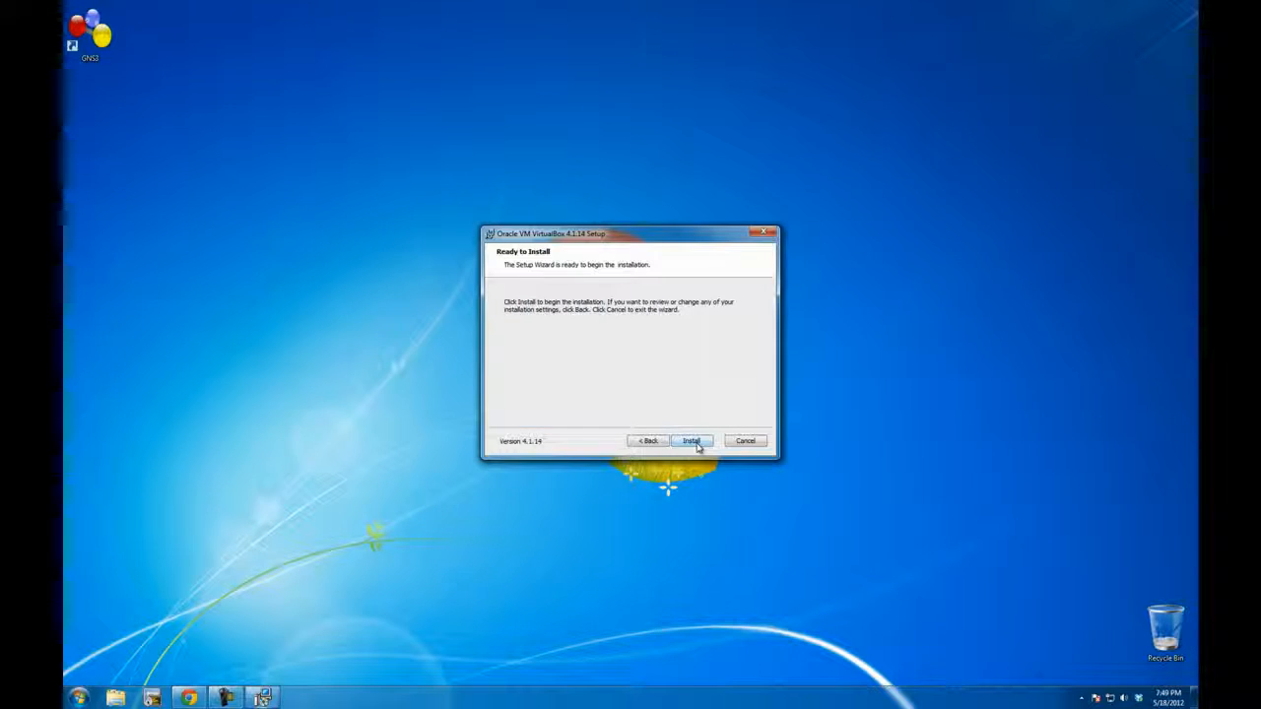
{"action": "left_click", "coordinate": [694, 442]}
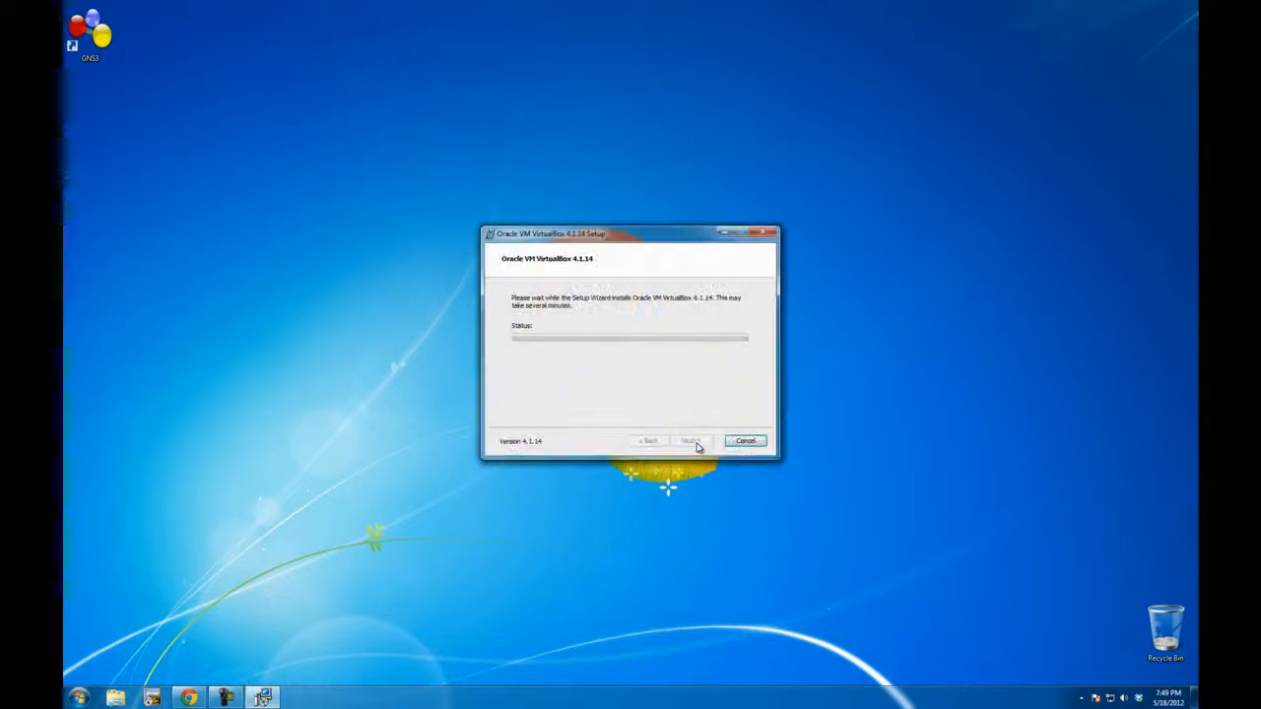
Step: Allow the Oracle USB and network device software, trusting Oracle Corporation, and finish the setup with VirtualBox set to start
{"action": "left_click_drag", "start_coordinate": [665, 235], "coordinate": [660, 253]}
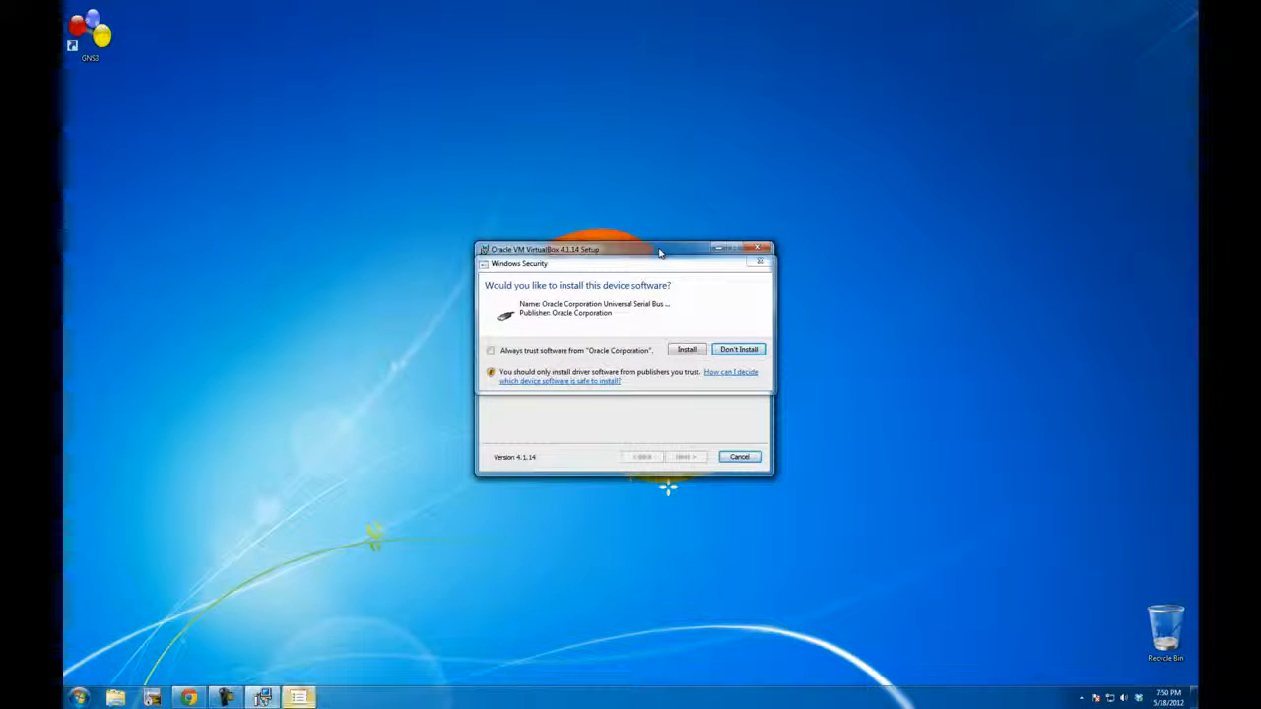
{"action": "left_click", "coordinate": [688, 351]}
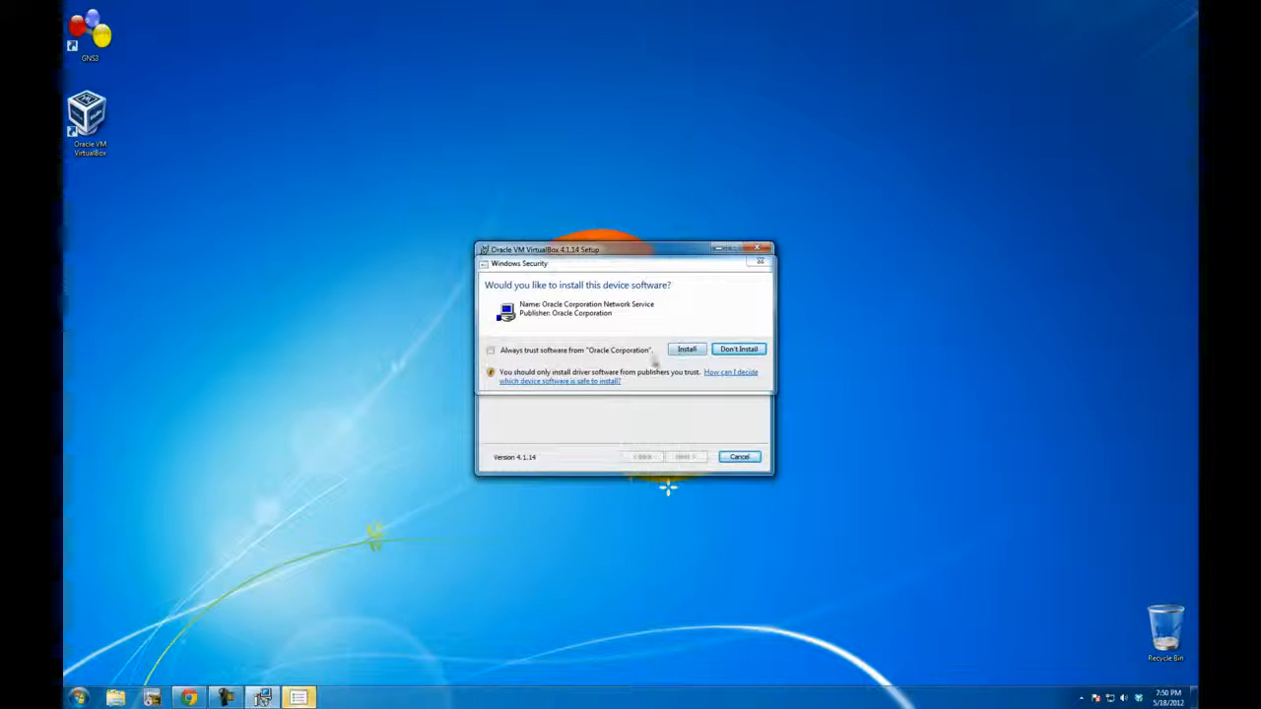
{"action": "left_click", "coordinate": [623, 353]}
{"action": "left_click", "coordinate": [683, 350]}
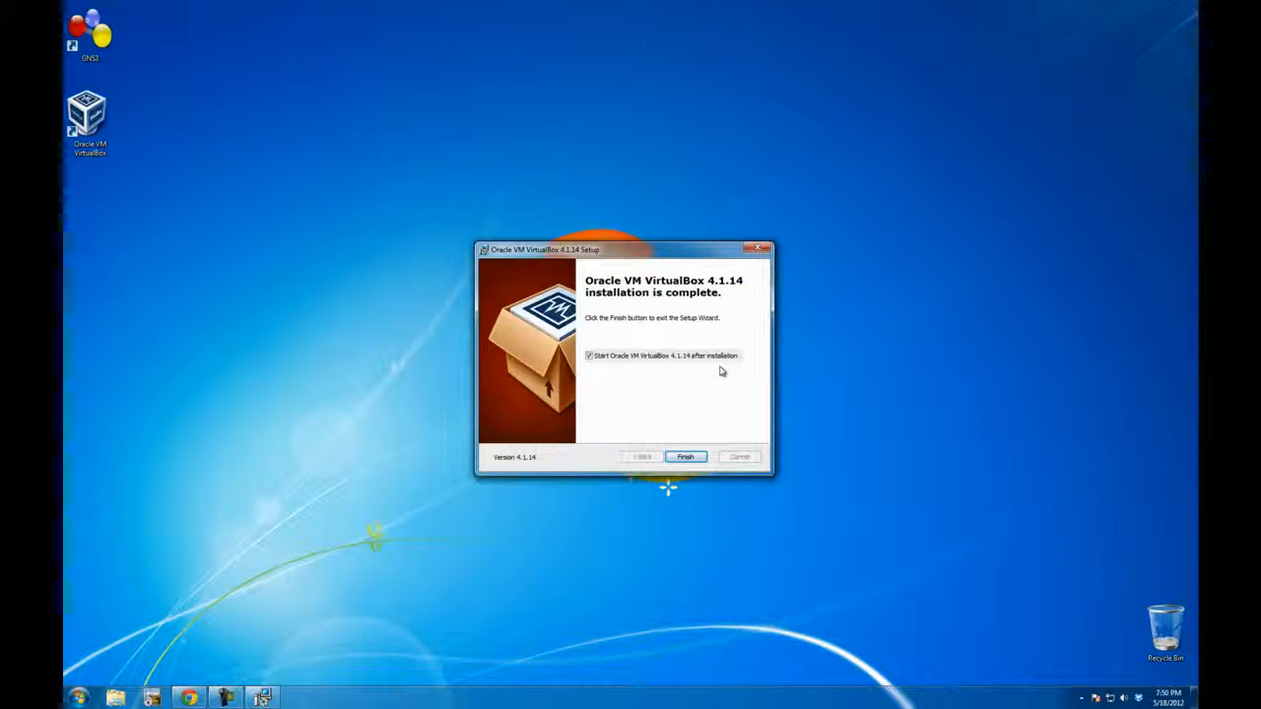
{"action": "left_click", "coordinate": [684, 458]}
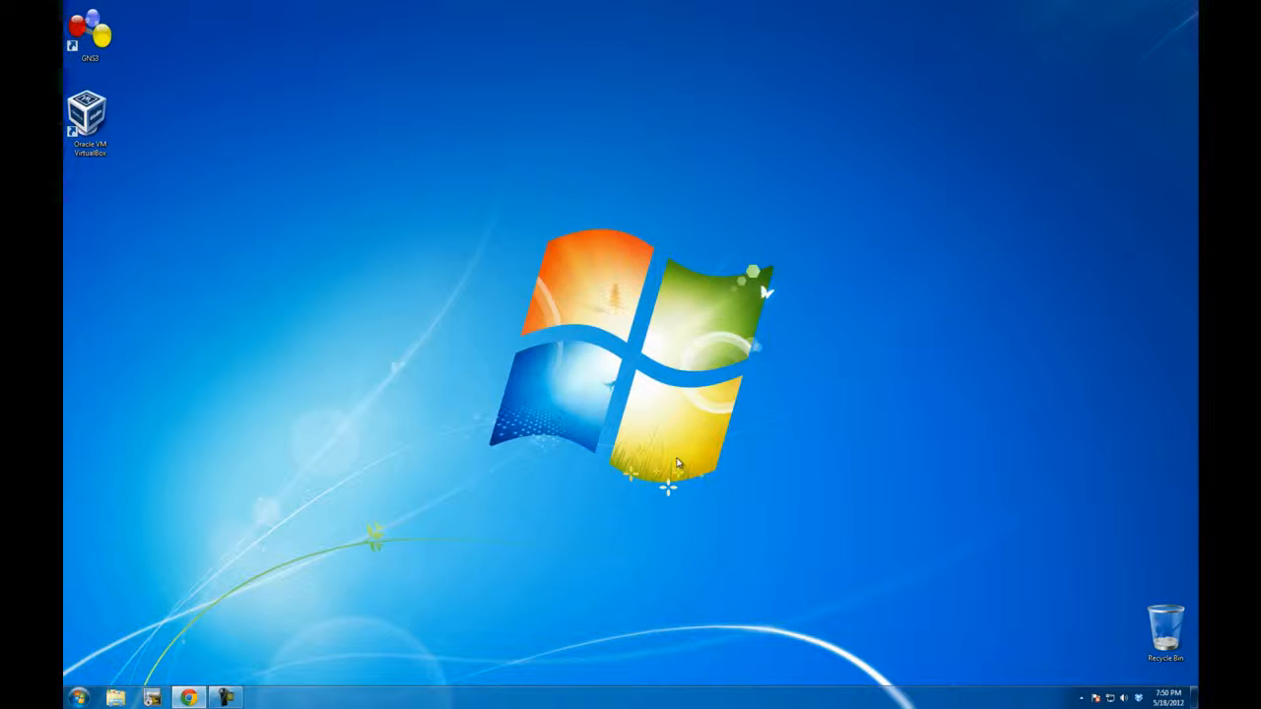
Step: Begin a new virtual machine named "Windows XP Pro" with Microsoft Windows and Windows XP as its OS type
{"action": "mouse_move", "coordinate": [654, 181]}
{"action": "left_mouse_down"}
{"action": "mouse_move", "coordinate": [812, 192]}
{"action": "mouse_move", "coordinate": [660, 172]}
{"action": "left_mouse_up"}
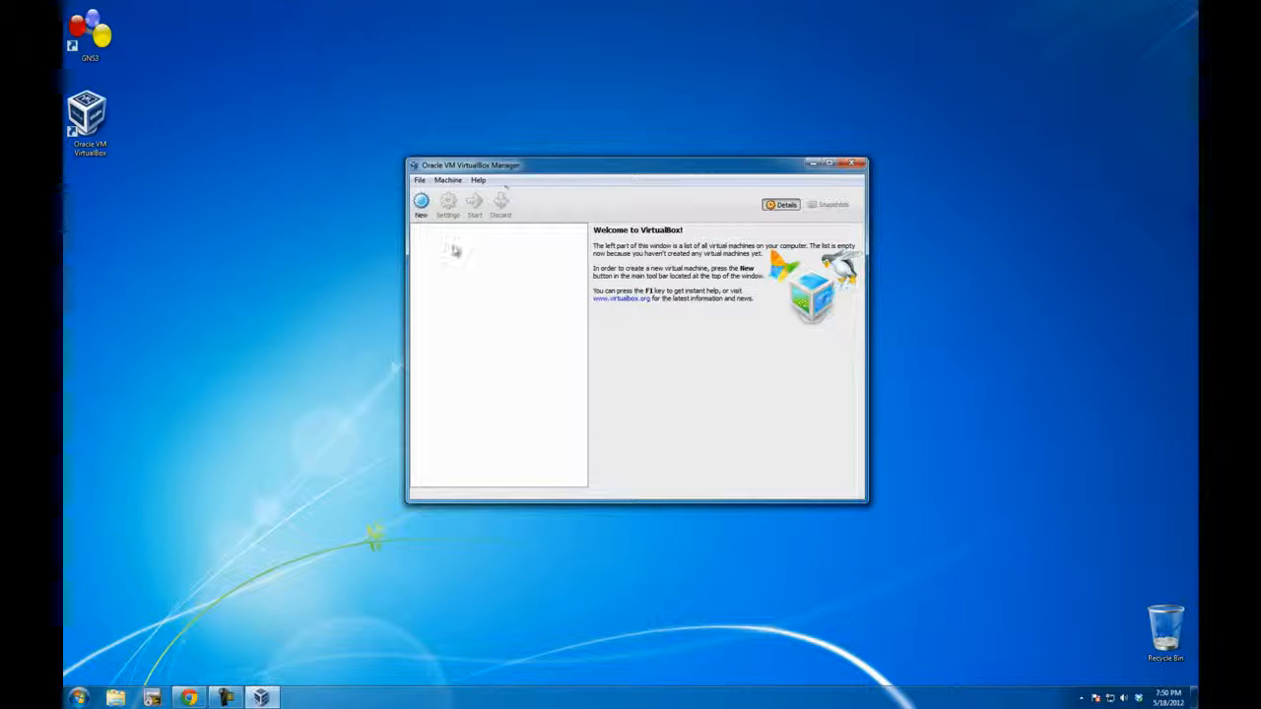
{"action": "left_click", "coordinate": [421, 204]}
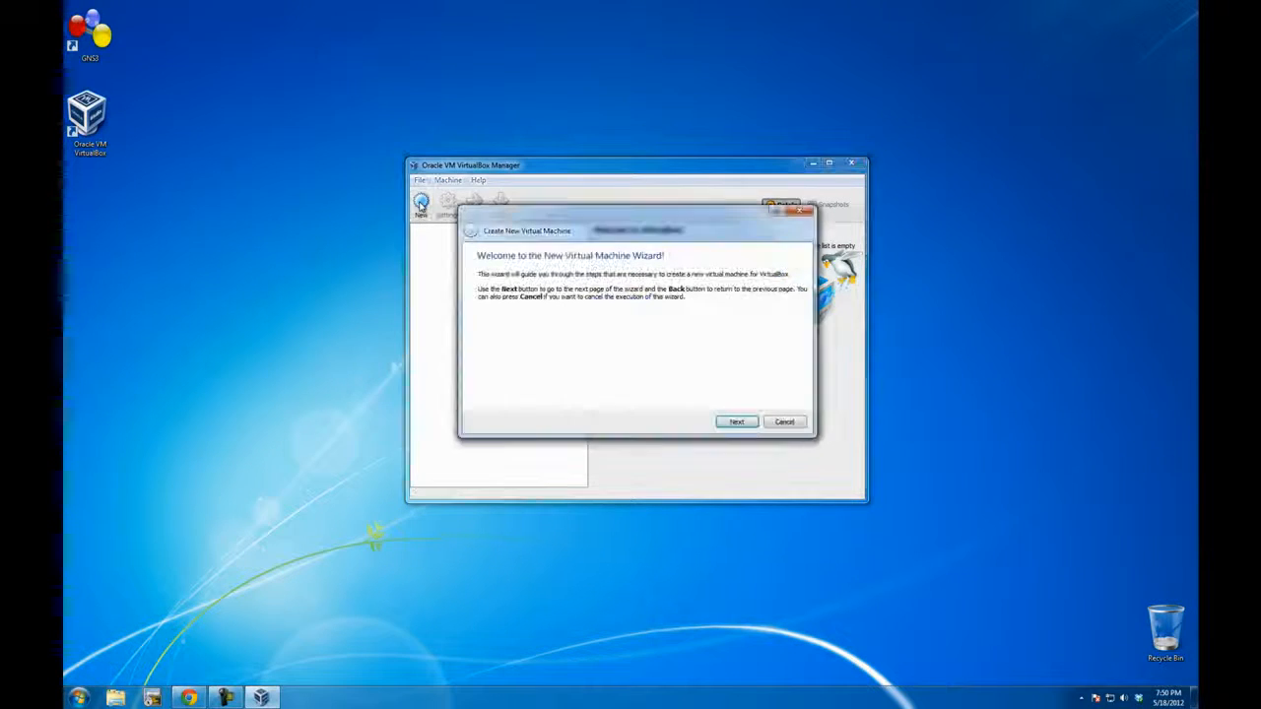
{"action": "left_click", "coordinate": [734, 422]}
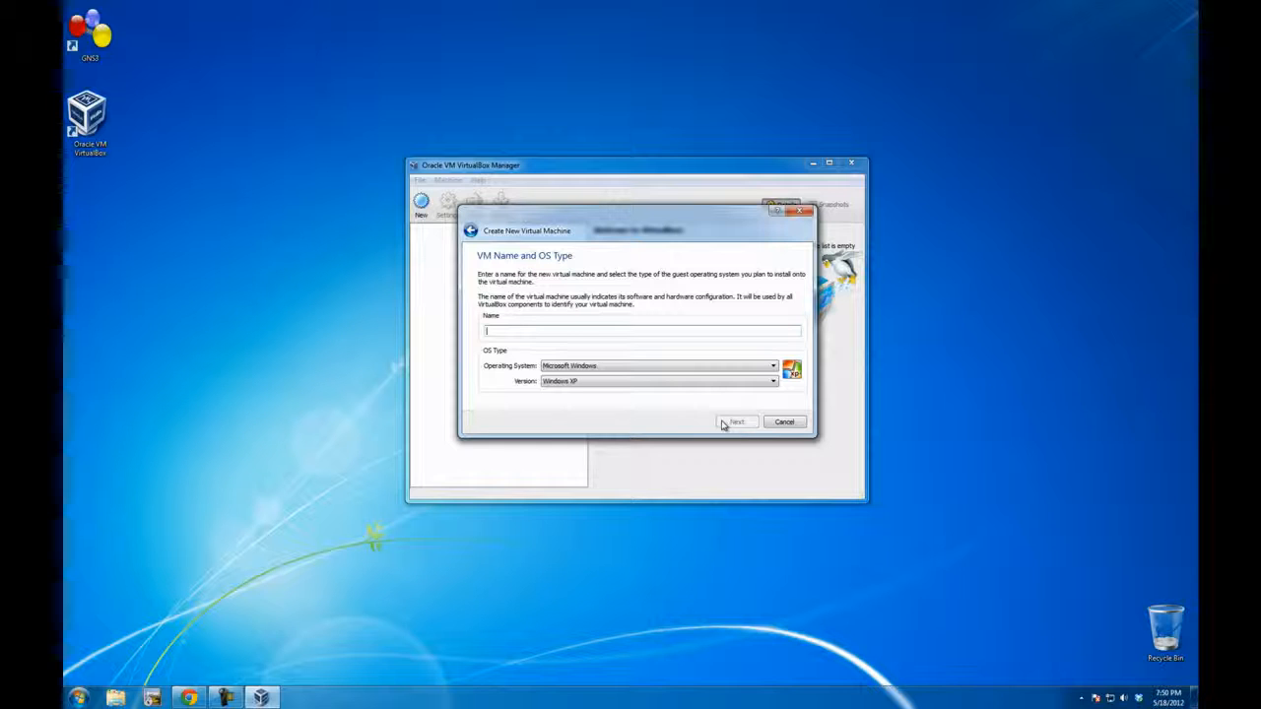
{"action": "type", "text": "Window"}
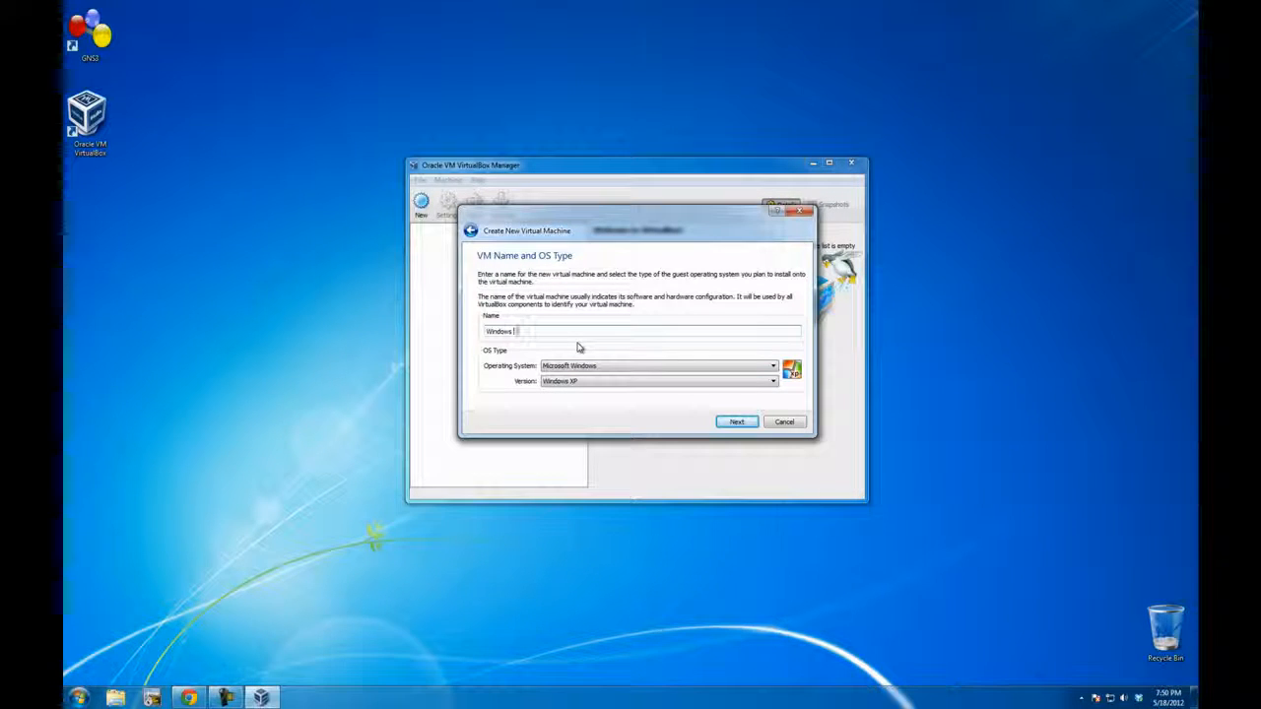
{"action": "type", "text": "s XP Pro"}
{"action": "left_click", "coordinate": [739, 424]}
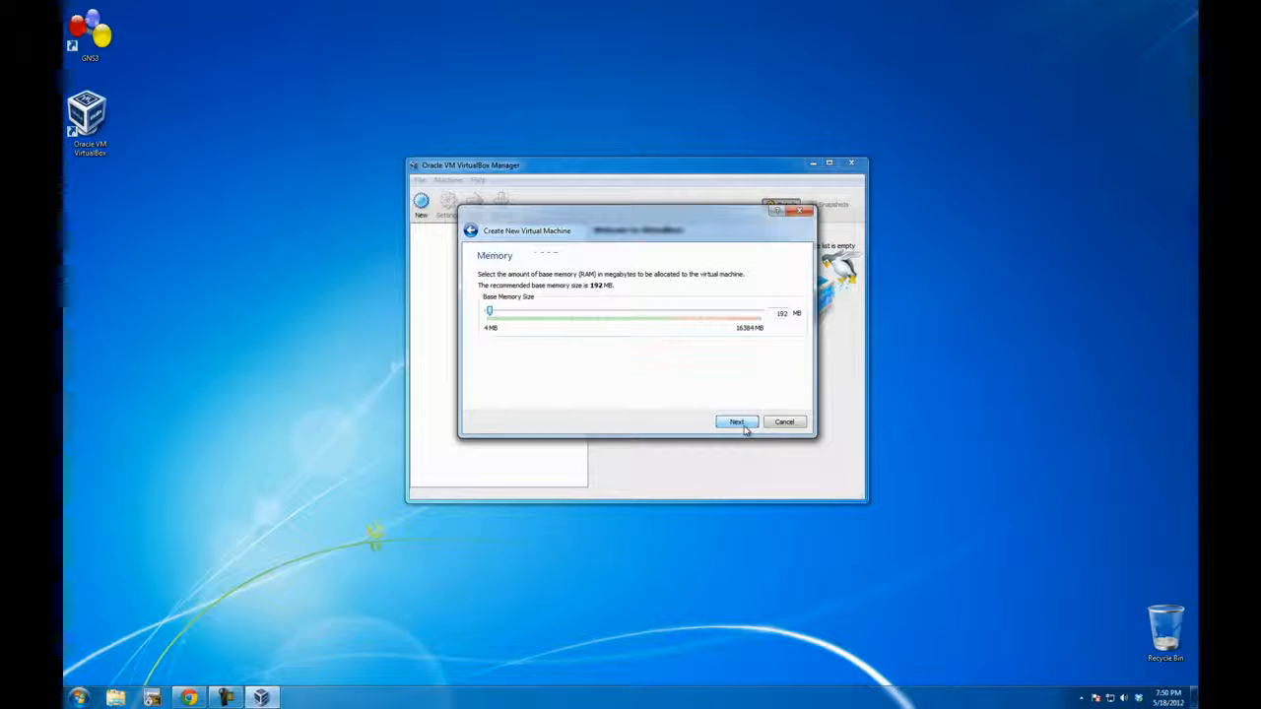
Step: Set the virtual machine's base memory size to 1024 MB
{"action": "double_click", "coordinate": [781, 313]}
{"action": "type", "text": "1024"}
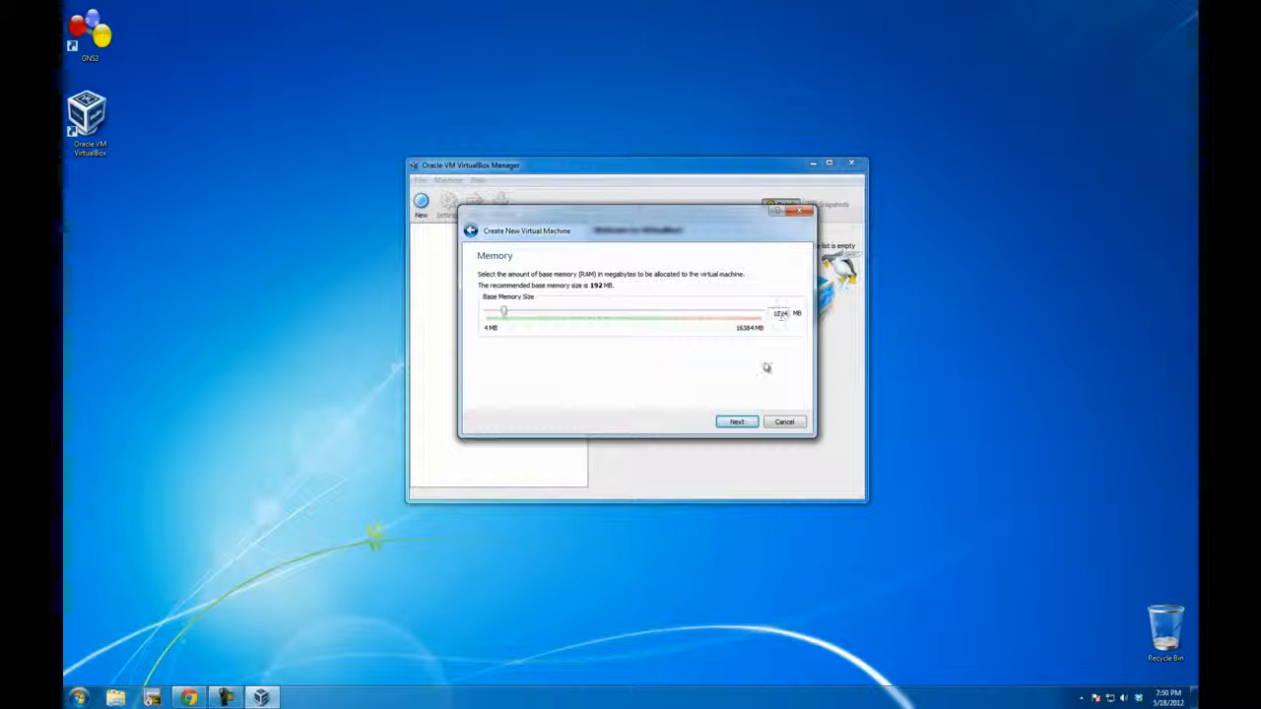
{"action": "left_click", "coordinate": [731, 421]}
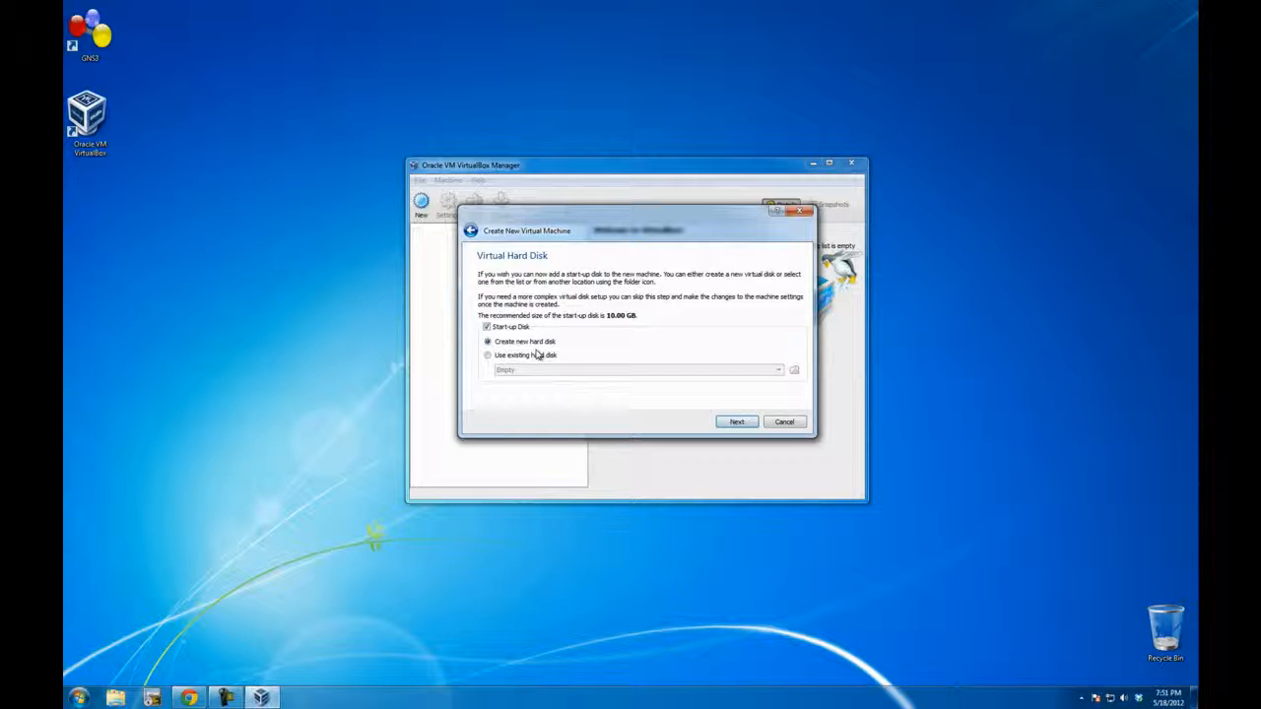
Step: Use the existing Windows XP Pro.vmdk from Virtual Machines\virtualbox\Windows XP Pro as start-up disk and finish creating the virtual machine
{"action": "left_click", "coordinate": [499, 359]}
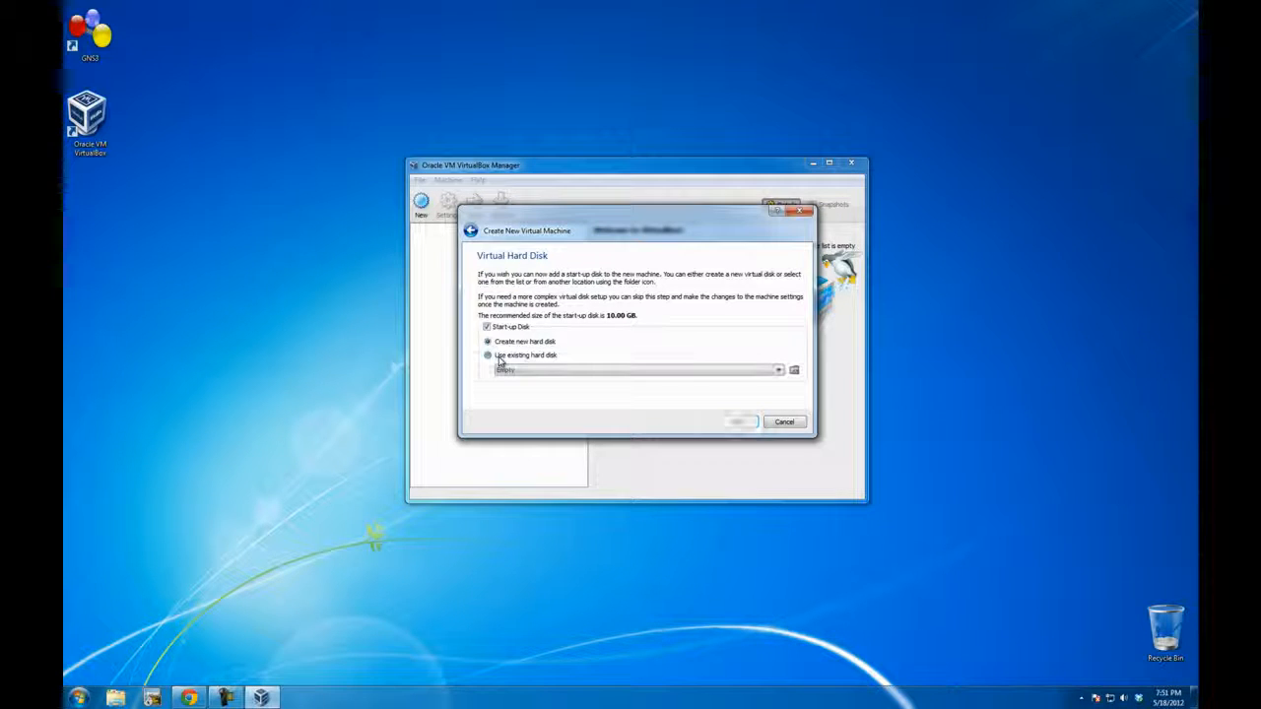
{"action": "left_click", "coordinate": [794, 370]}
{"action": "left_click", "coordinate": [533, 350]}
{"action": "left_click_drag", "start_coordinate": [557, 373], "coordinate": [593, 375]}
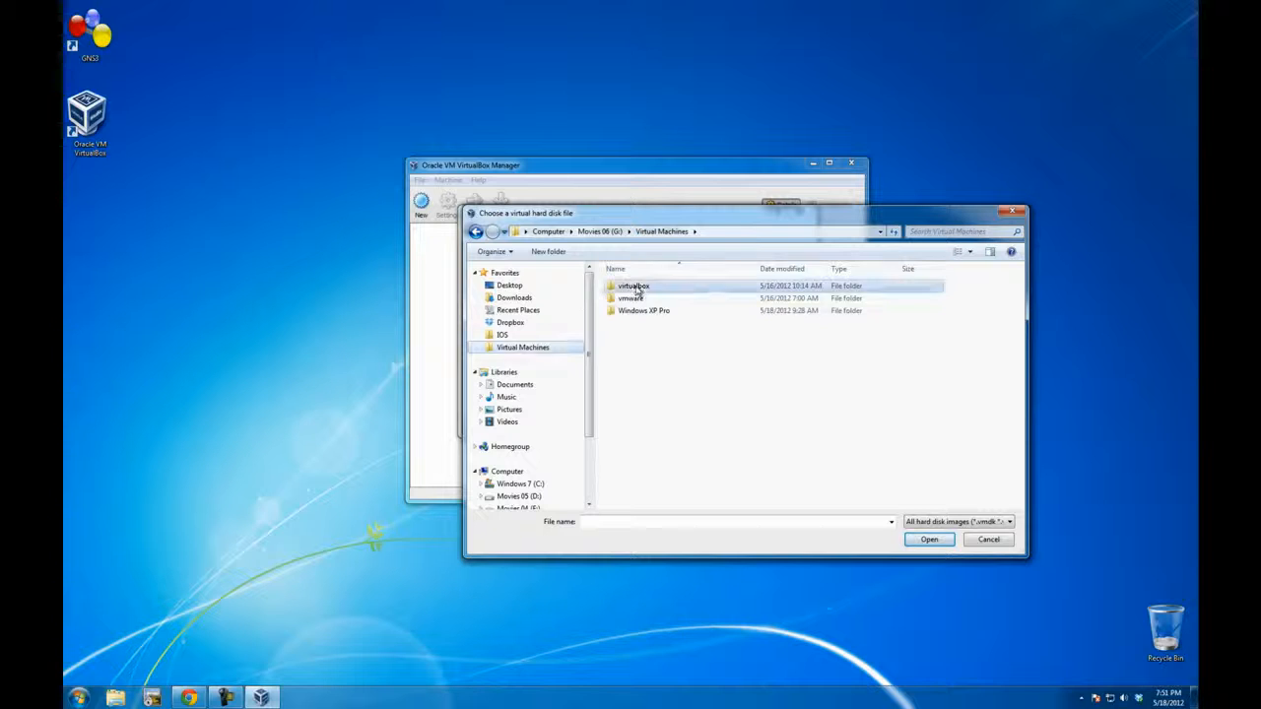
{"action": "double_click", "coordinate": [636, 287]}
{"action": "double_click", "coordinate": [635, 285]}
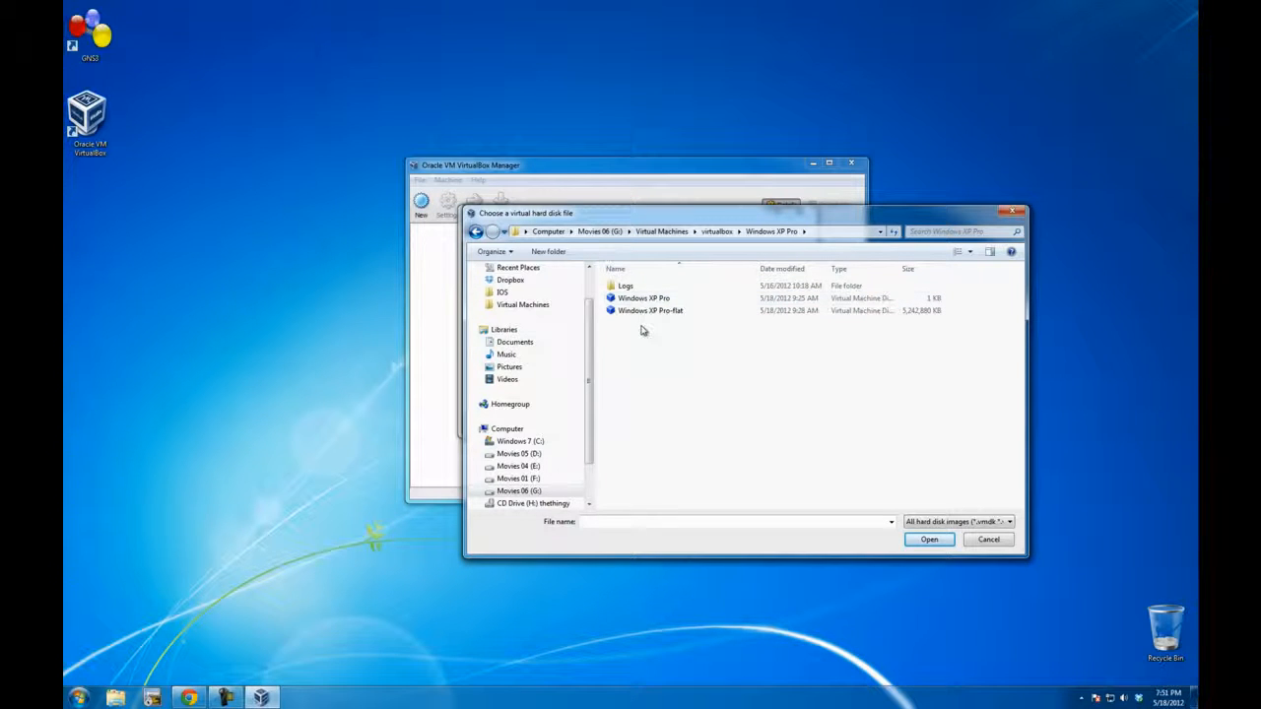
{"action": "double_click", "coordinate": [627, 301]}
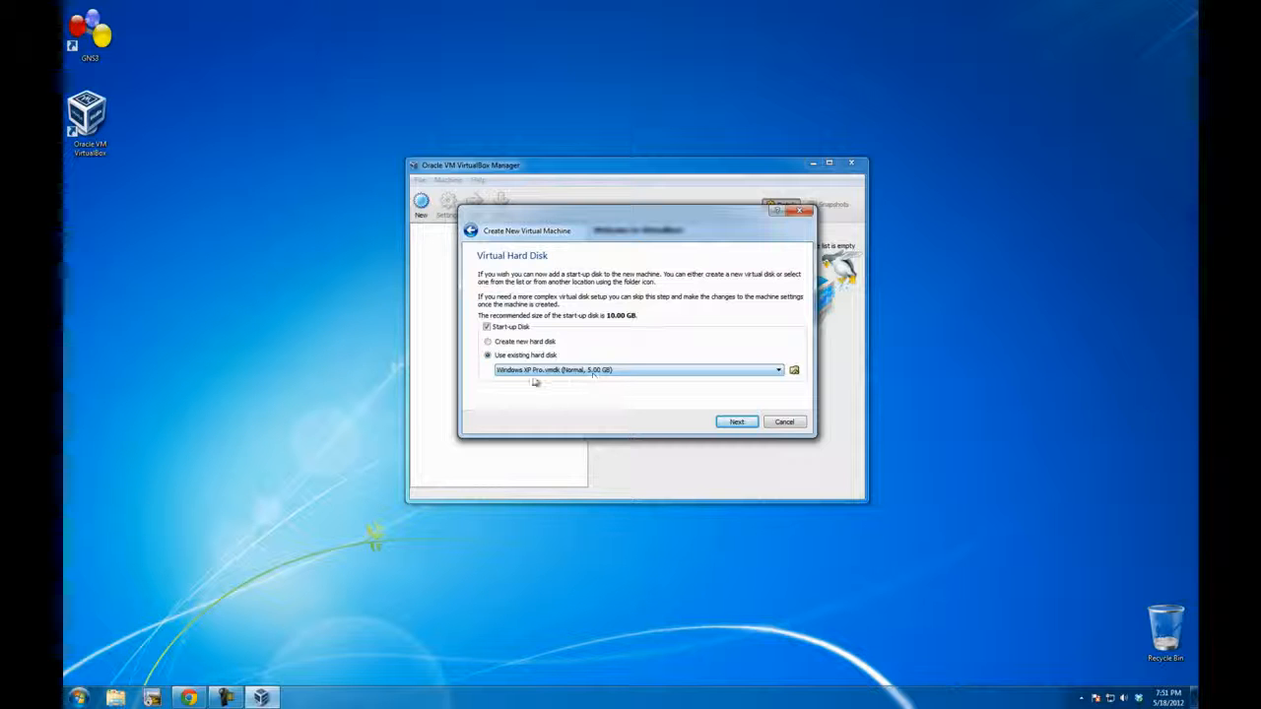
{"action": "left_click", "coordinate": [735, 422]}
{"action": "left_click", "coordinate": [735, 422]}
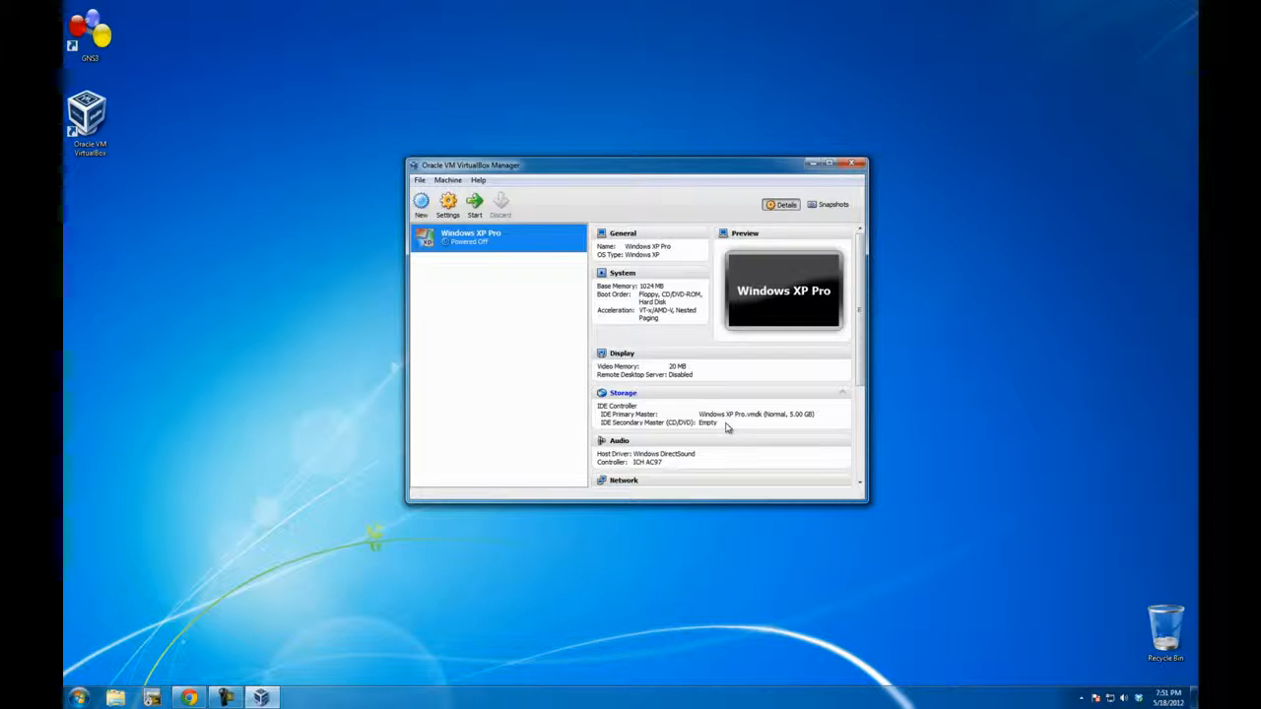
{"action": "left_click_drag", "start_coordinate": [620, 169], "coordinate": [585, 154]}
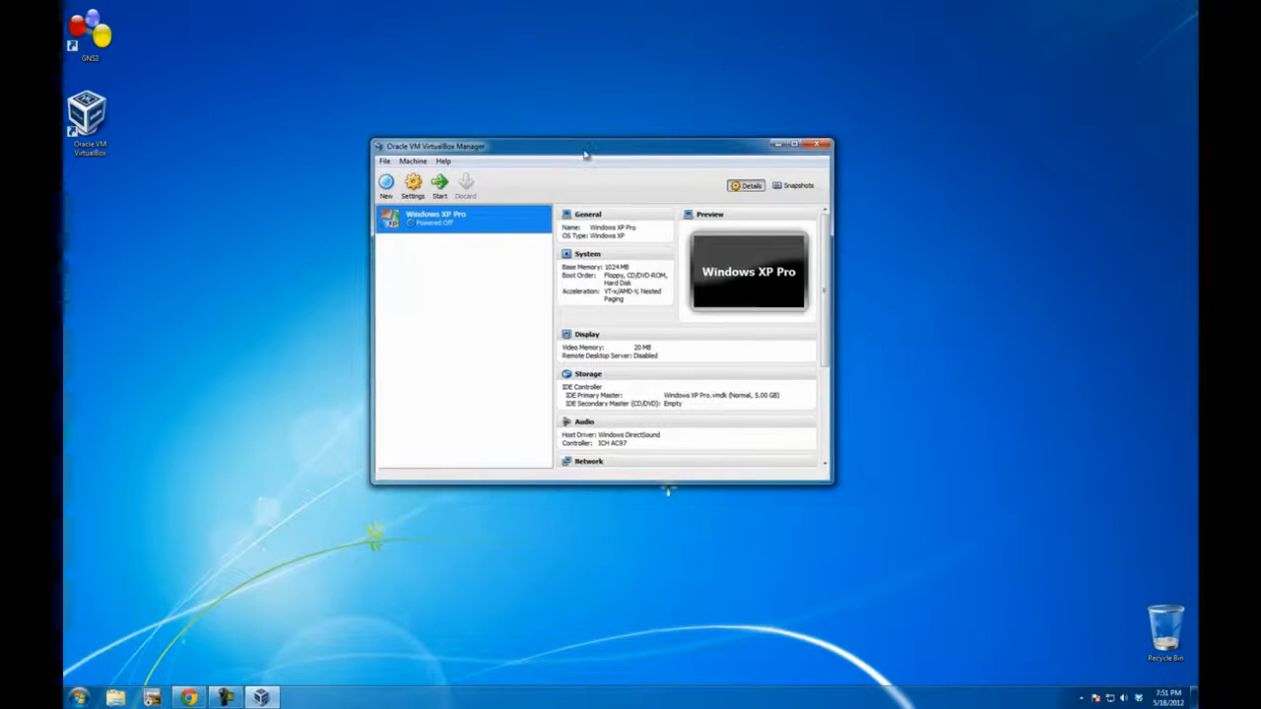
Step: Start the Windows XP Pro virtual machine and dismiss its information messages about keyboard capture and mouse pointer integration
{"action": "left_click_drag", "start_coordinate": [829, 477], "coordinate": [909, 546]}
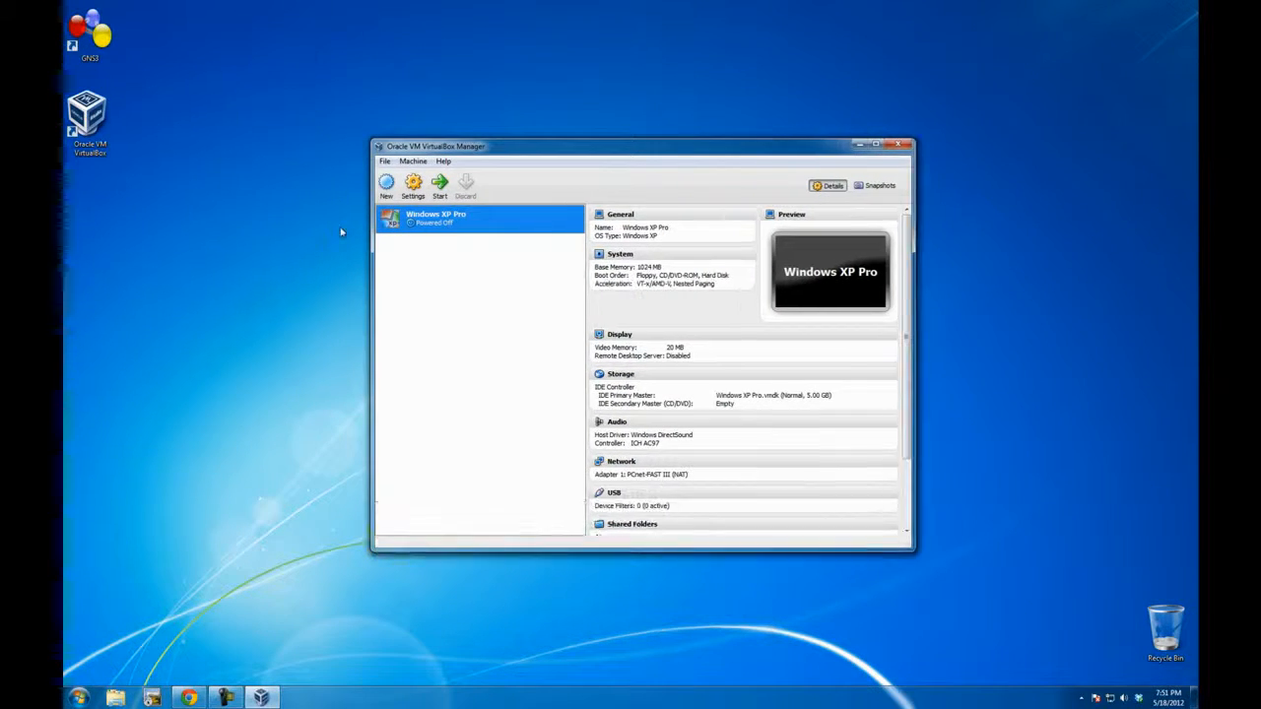
{"action": "left_click", "coordinate": [438, 185]}
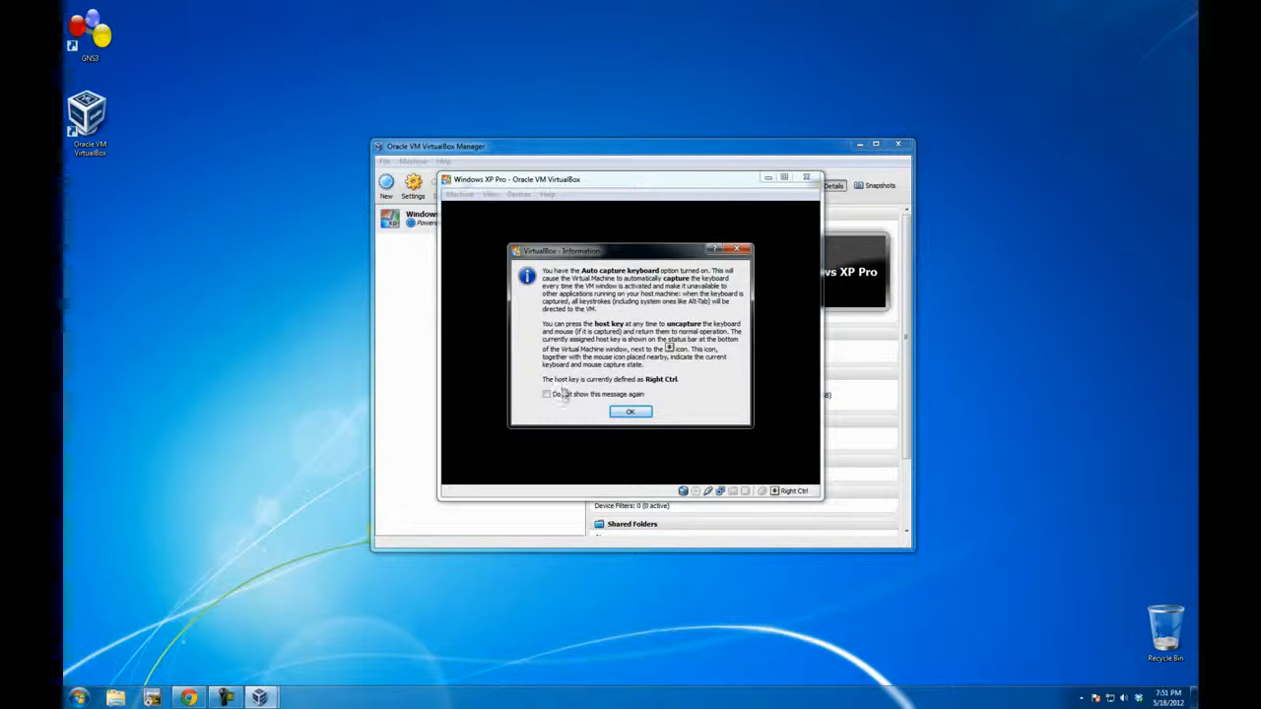
{"action": "left_click", "coordinate": [630, 411]}
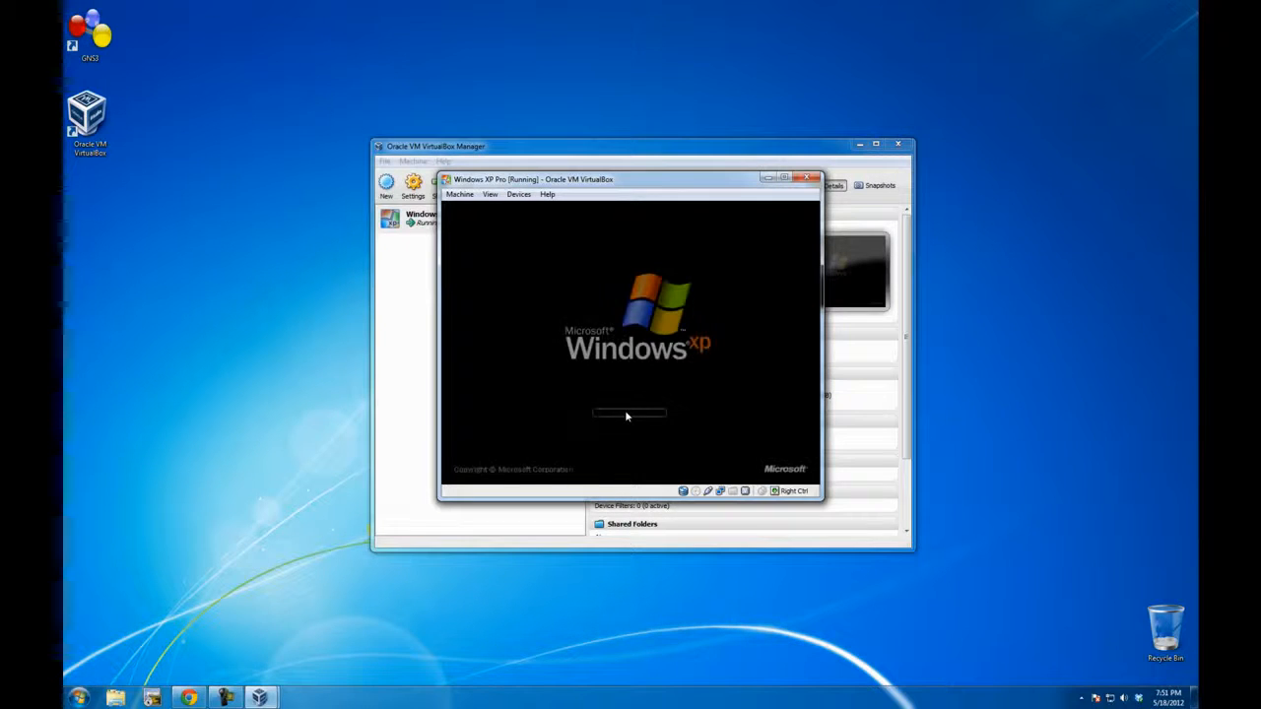
{"action": "left_click_drag", "start_coordinate": [652, 183], "coordinate": [900, 63]}
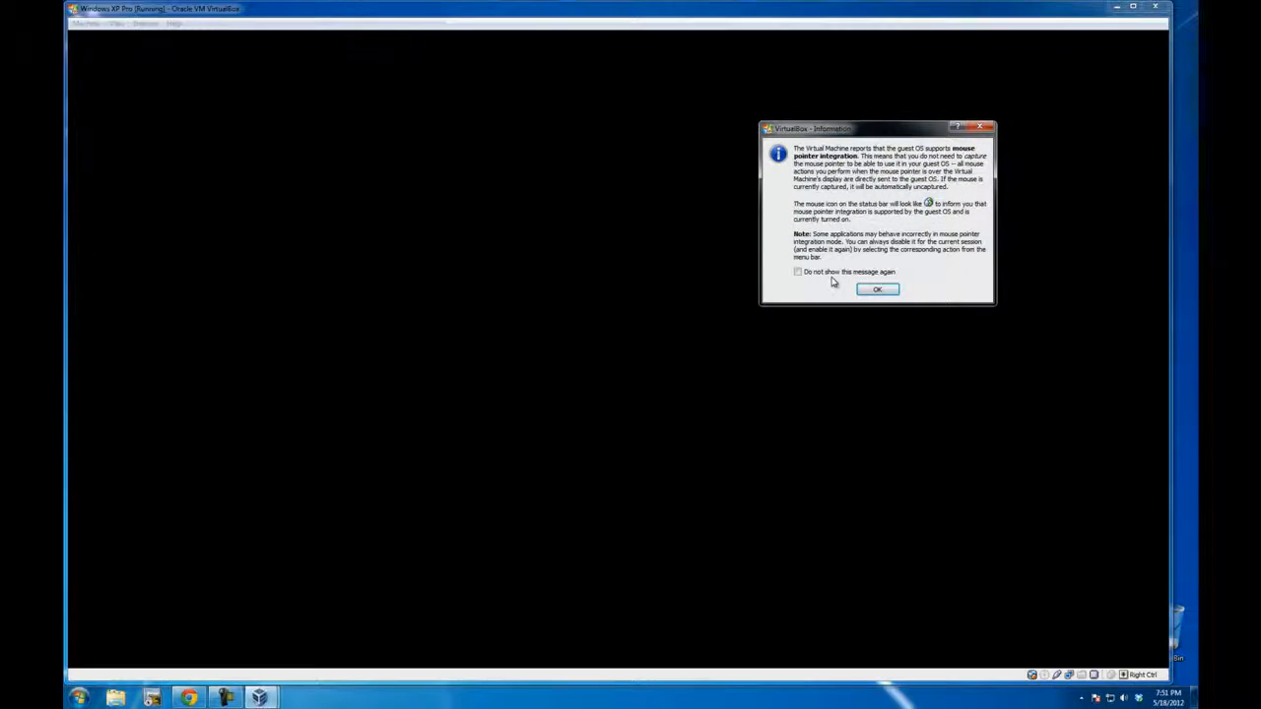
{"action": "left_click", "coordinate": [830, 273]}
{"action": "left_click", "coordinate": [877, 291]}
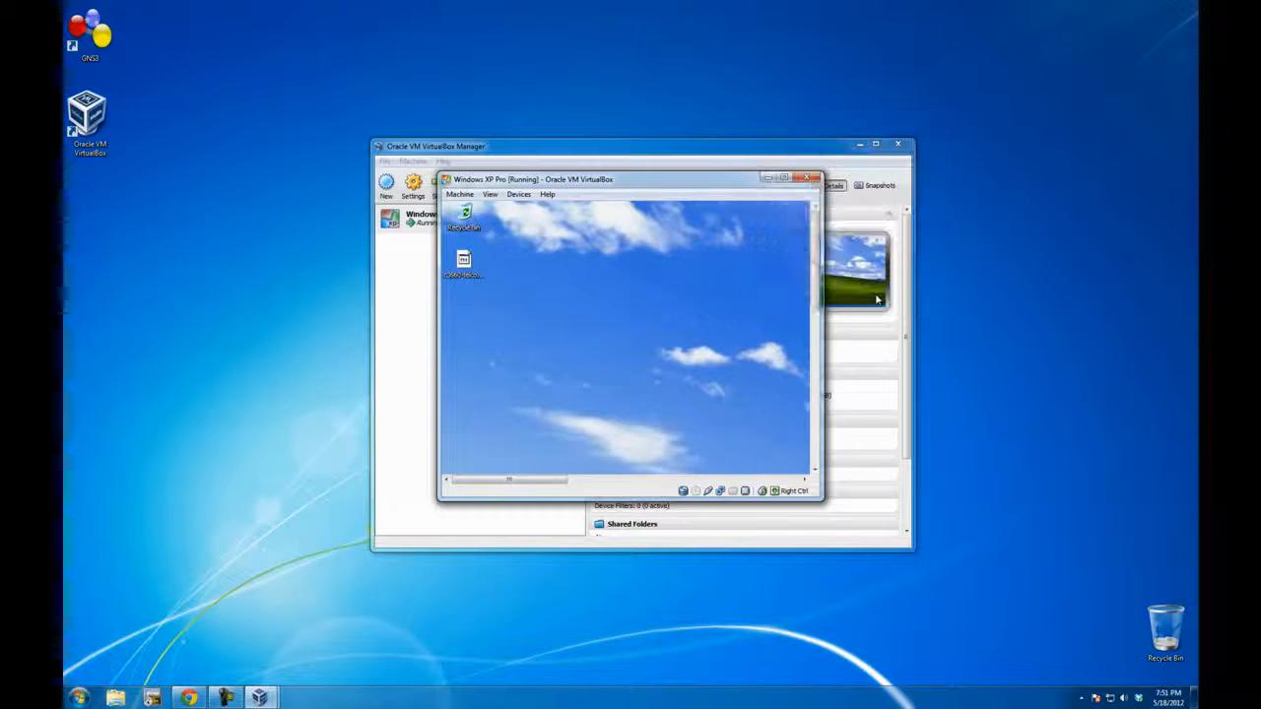
Step: View the Windows XP guest maximized, look at its Start menu, and restore the virtual machine window to its smaller size
{"action": "left_click_drag", "start_coordinate": [717, 190], "coordinate": [836, 176]}
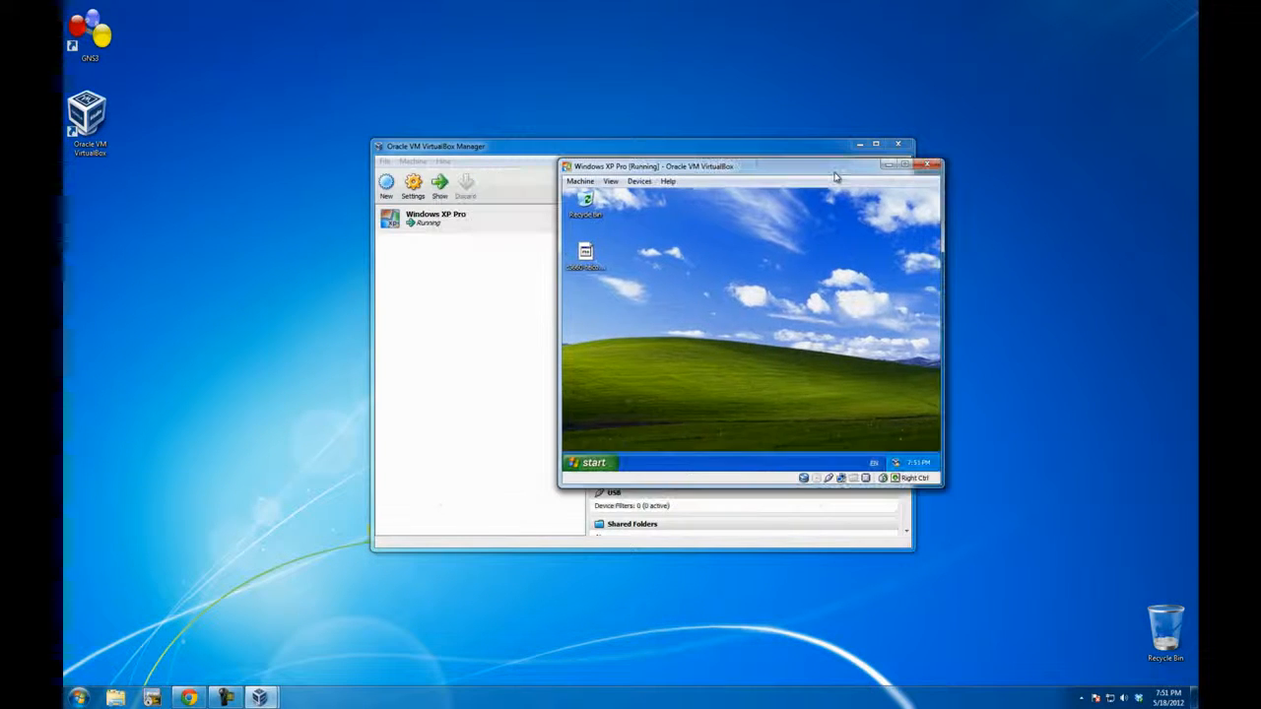
{"action": "double_click", "coordinate": [835, 174]}
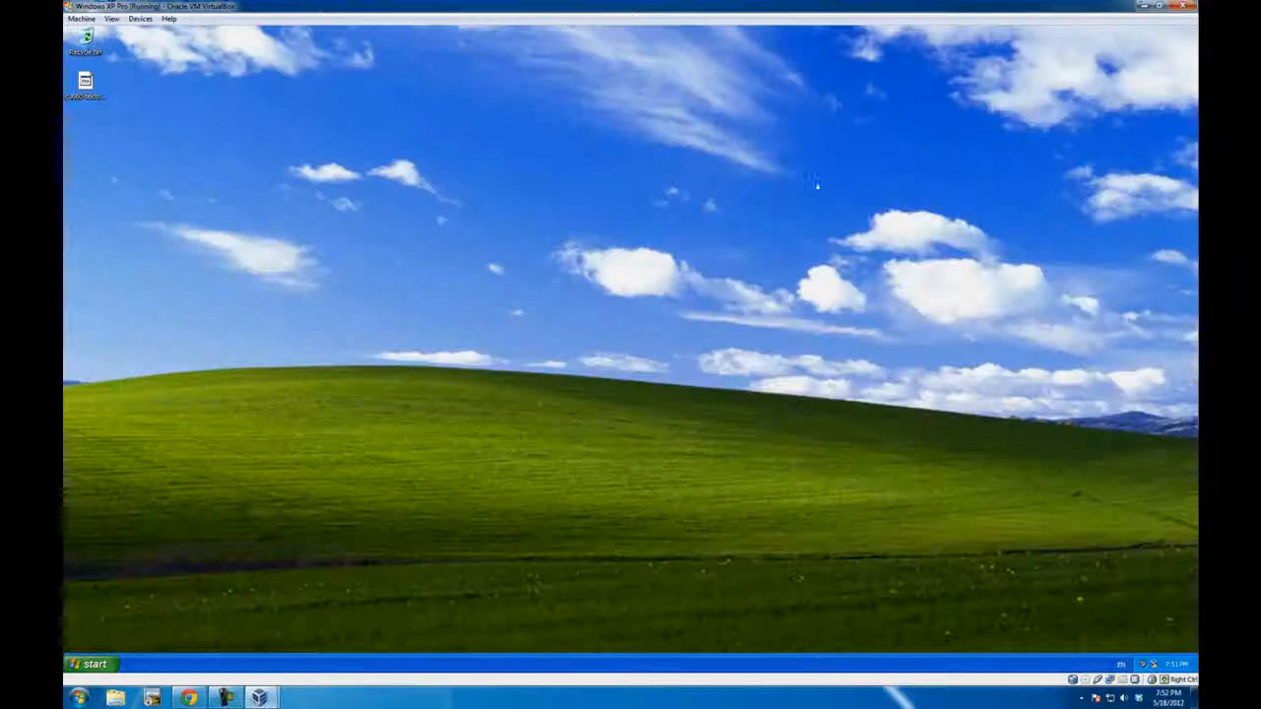
{"action": "left_click", "coordinate": [96, 666]}
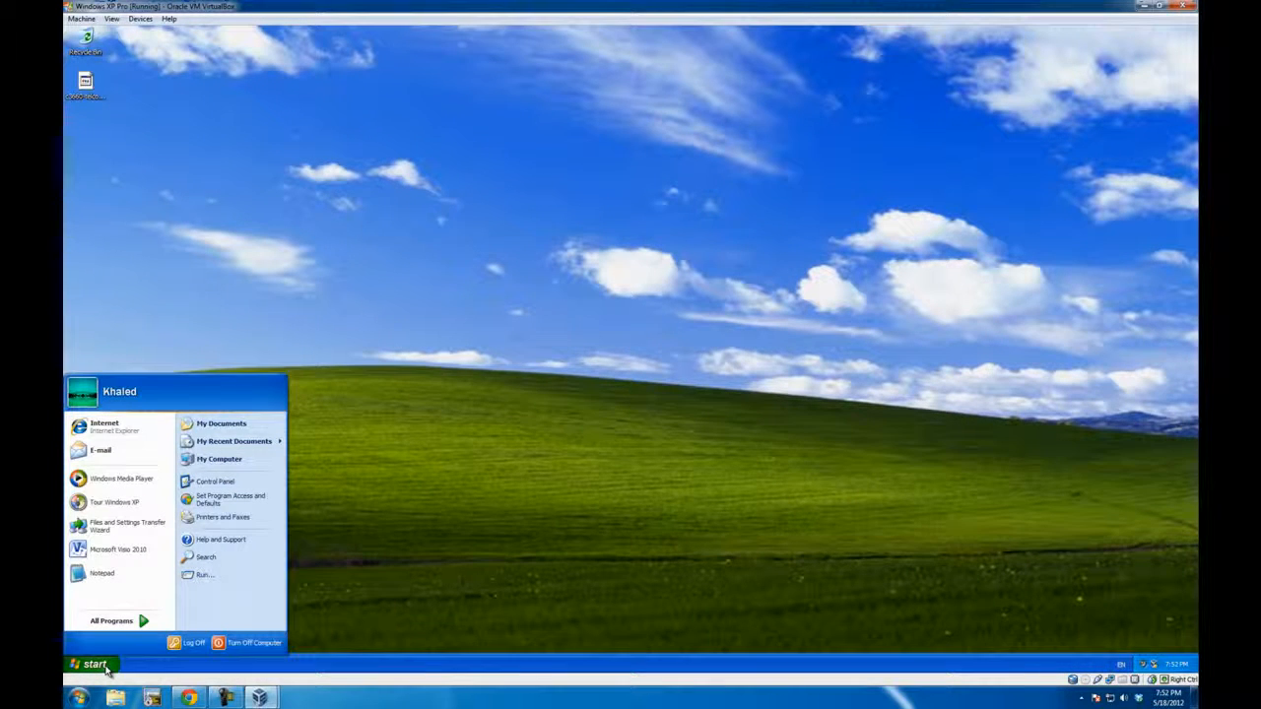
{"action": "left_click", "coordinate": [716, 300]}
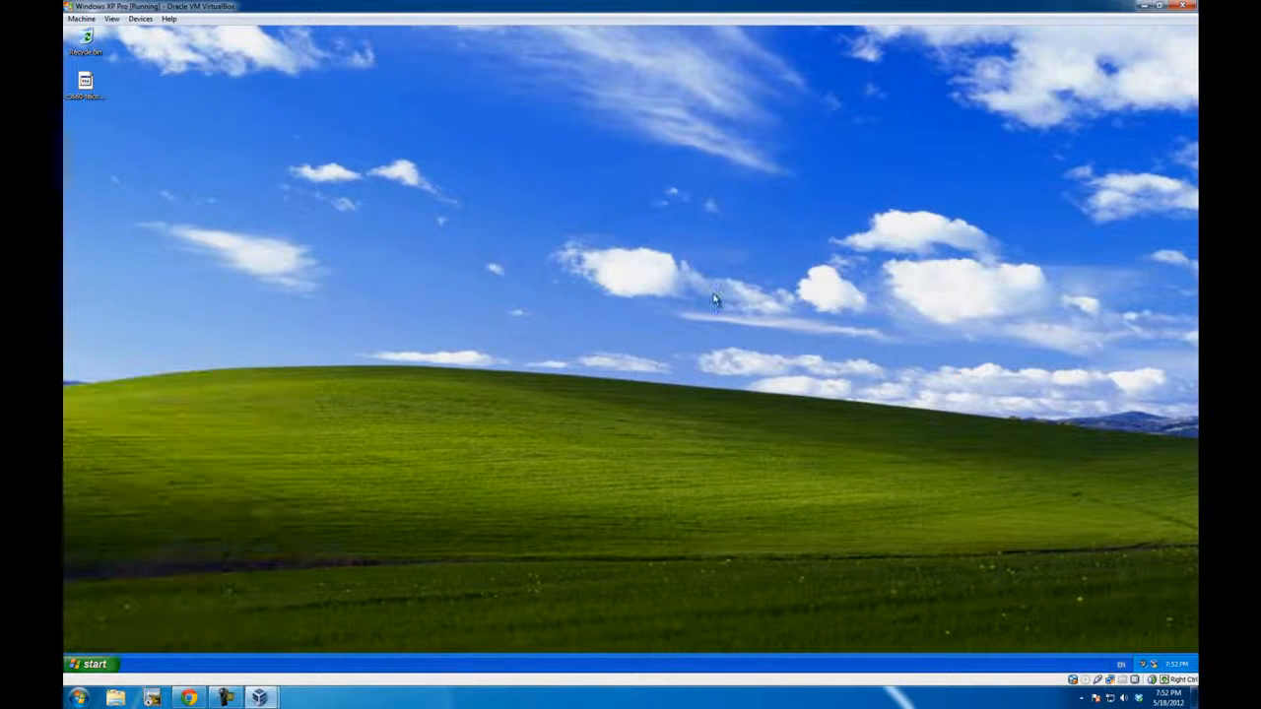
{"action": "left_click", "coordinate": [1160, 8]}
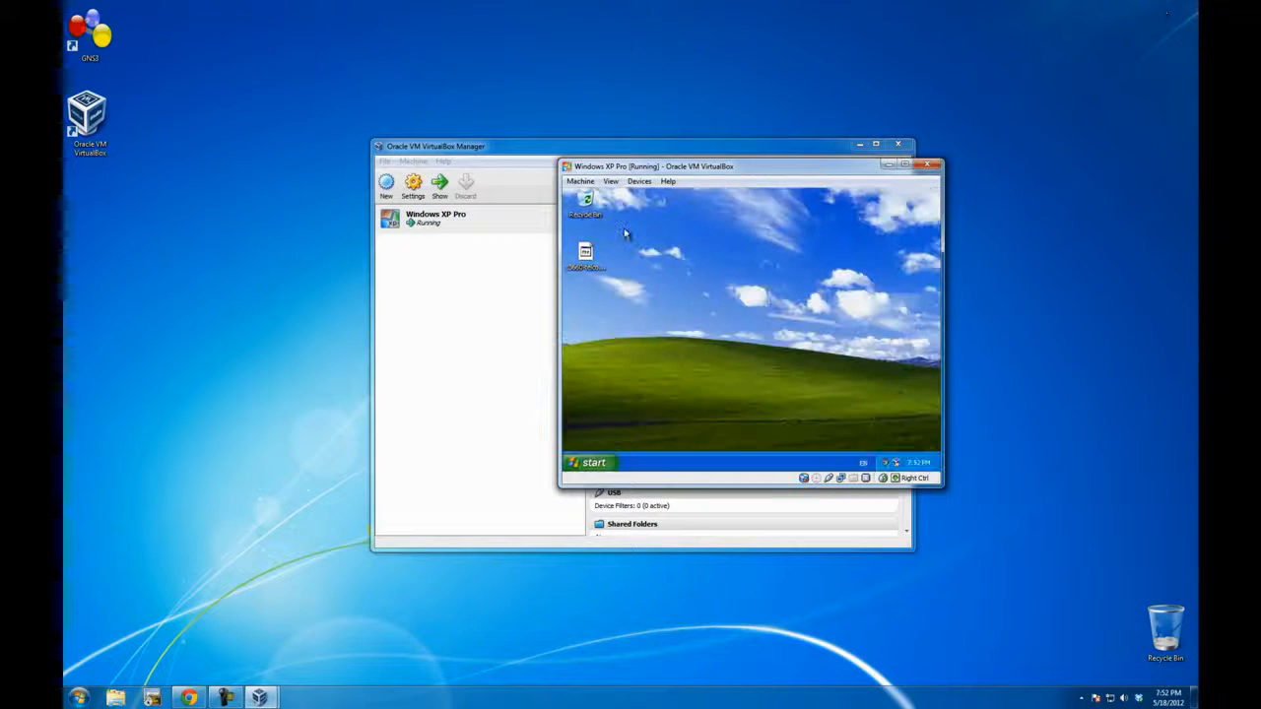
Step: Arrange the virtual machine window and VirtualBox Manager so they do not overlap, enlarging the guest window, and dismiss the guest's security alert
{"action": "left_click_drag", "start_coordinate": [713, 165], "coordinate": [961, 21]}
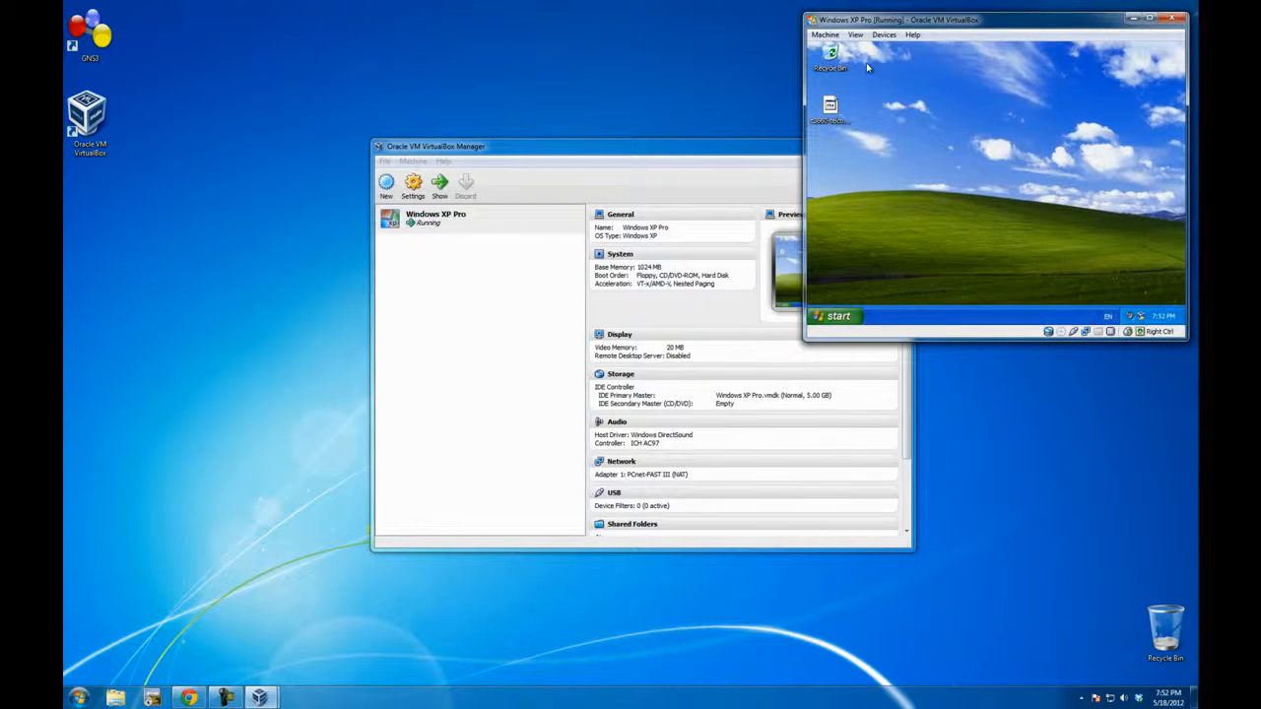
{"action": "left_click_drag", "start_coordinate": [632, 155], "coordinate": [430, 281]}
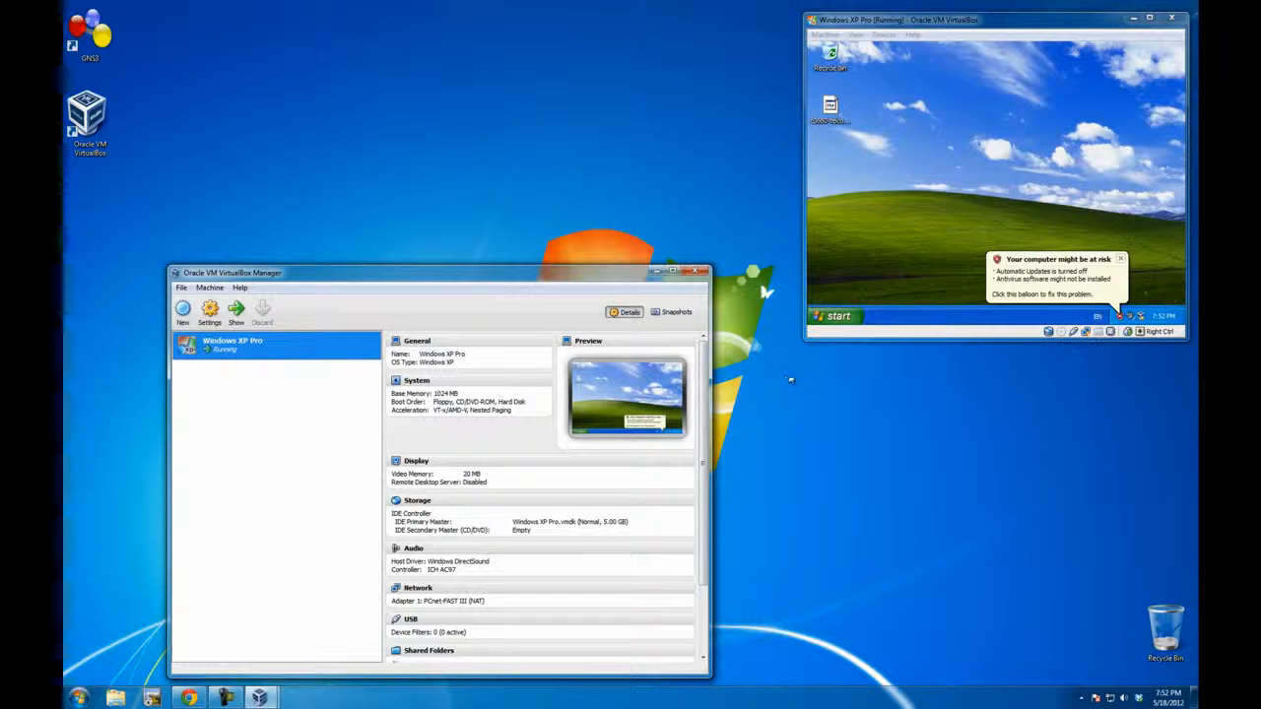
{"action": "left_click_drag", "start_coordinate": [804, 340], "coordinate": [723, 373]}
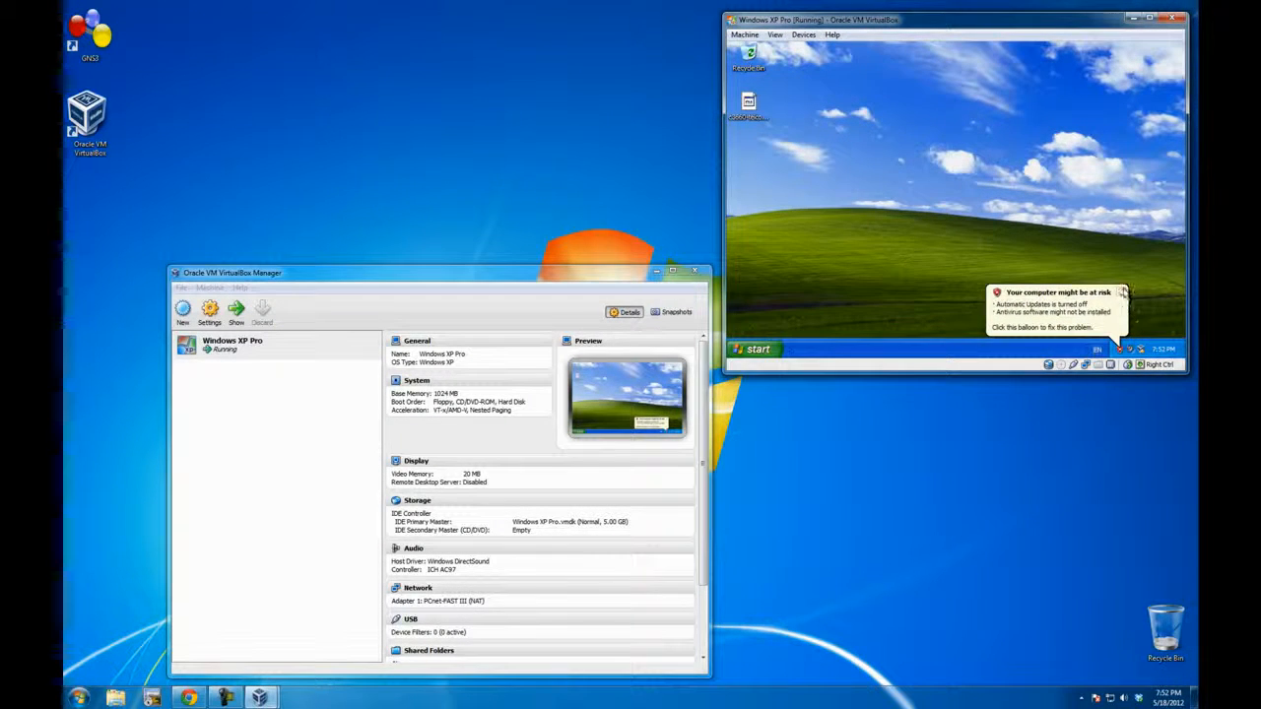
{"action": "left_click", "coordinate": [465, 280]}
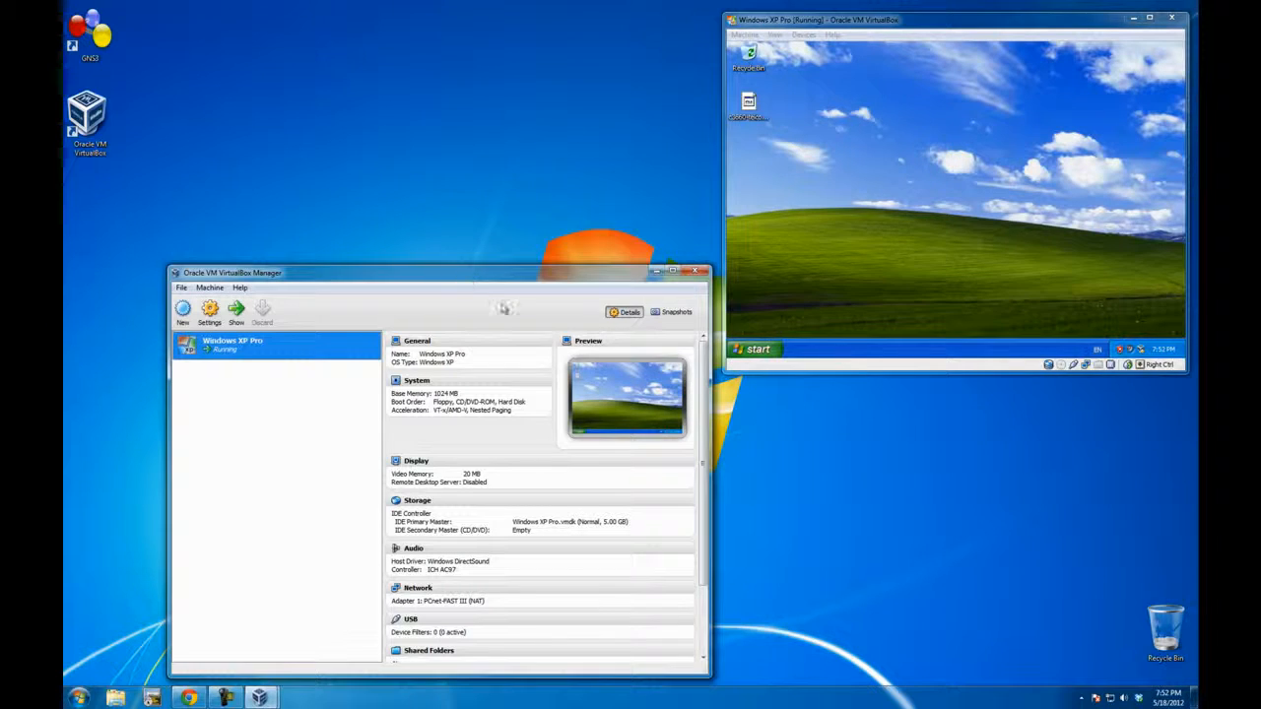
Step: Shut down the Windows XP guest from inside the virtual machine
{"action": "left_click", "coordinate": [874, 264]}
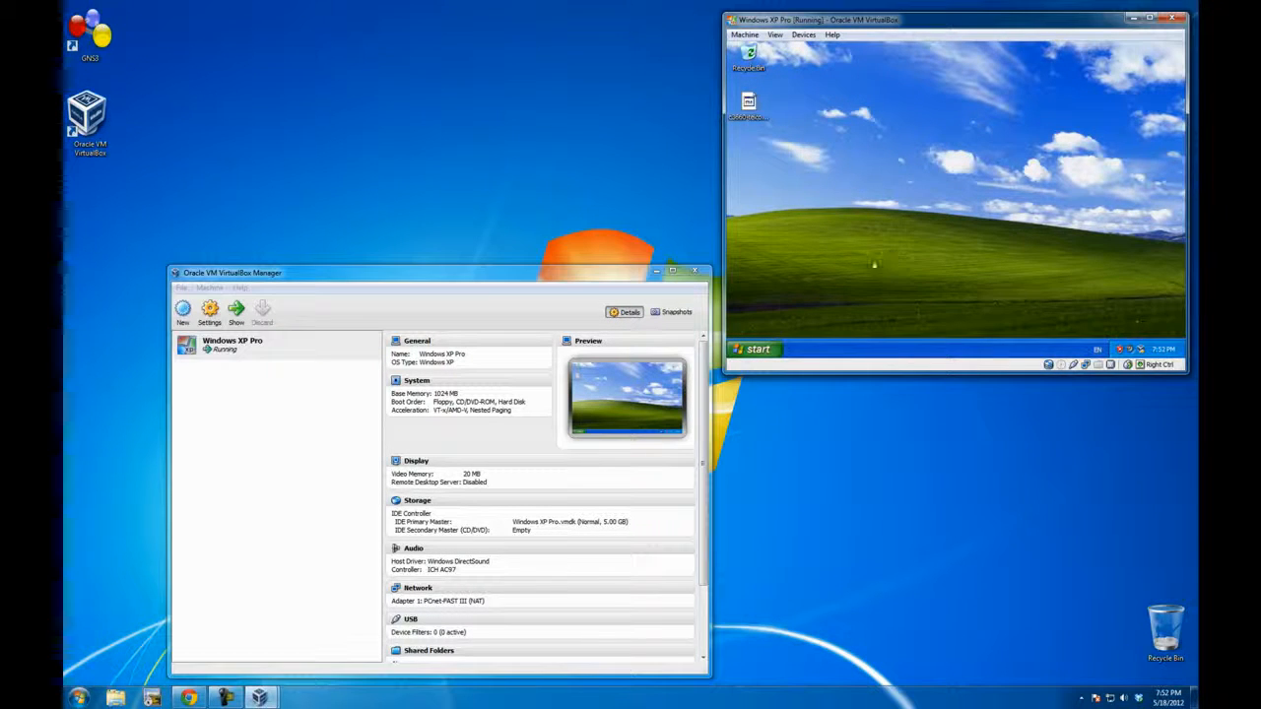
{"action": "left_click", "coordinate": [754, 349]}
{"action": "left_click", "coordinate": [881, 332]}
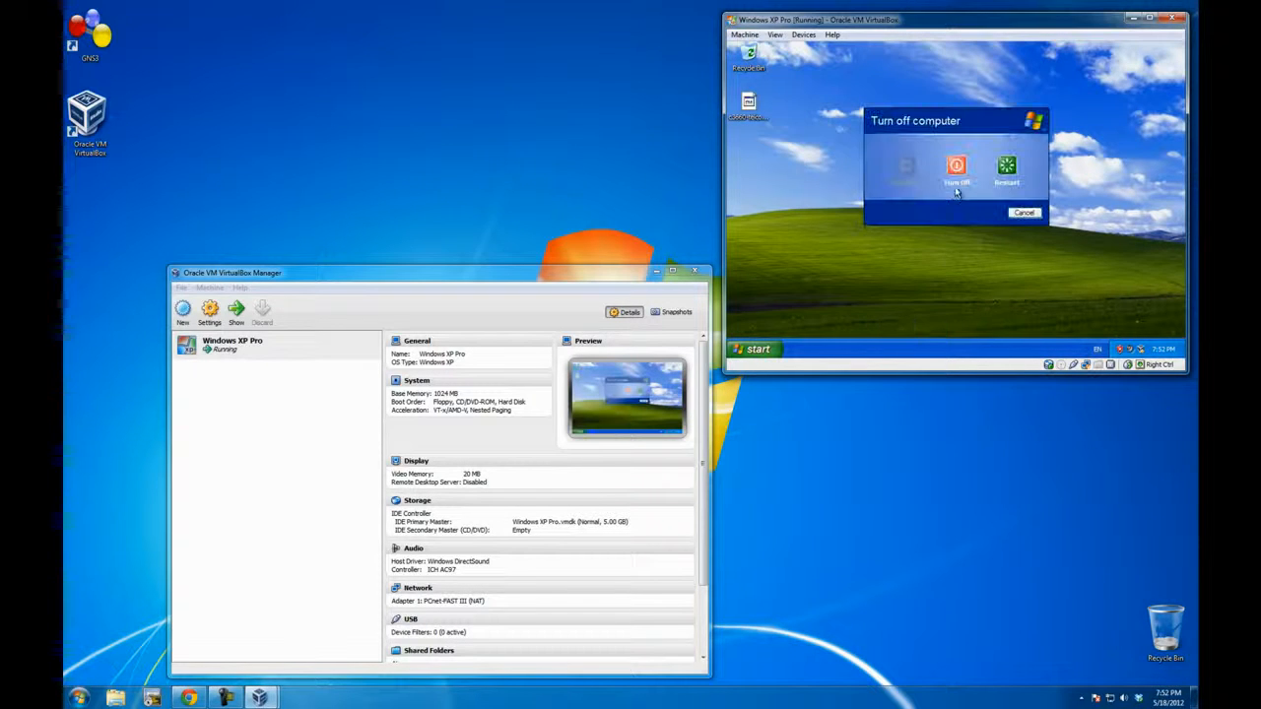
{"action": "left_click", "coordinate": [955, 175]}
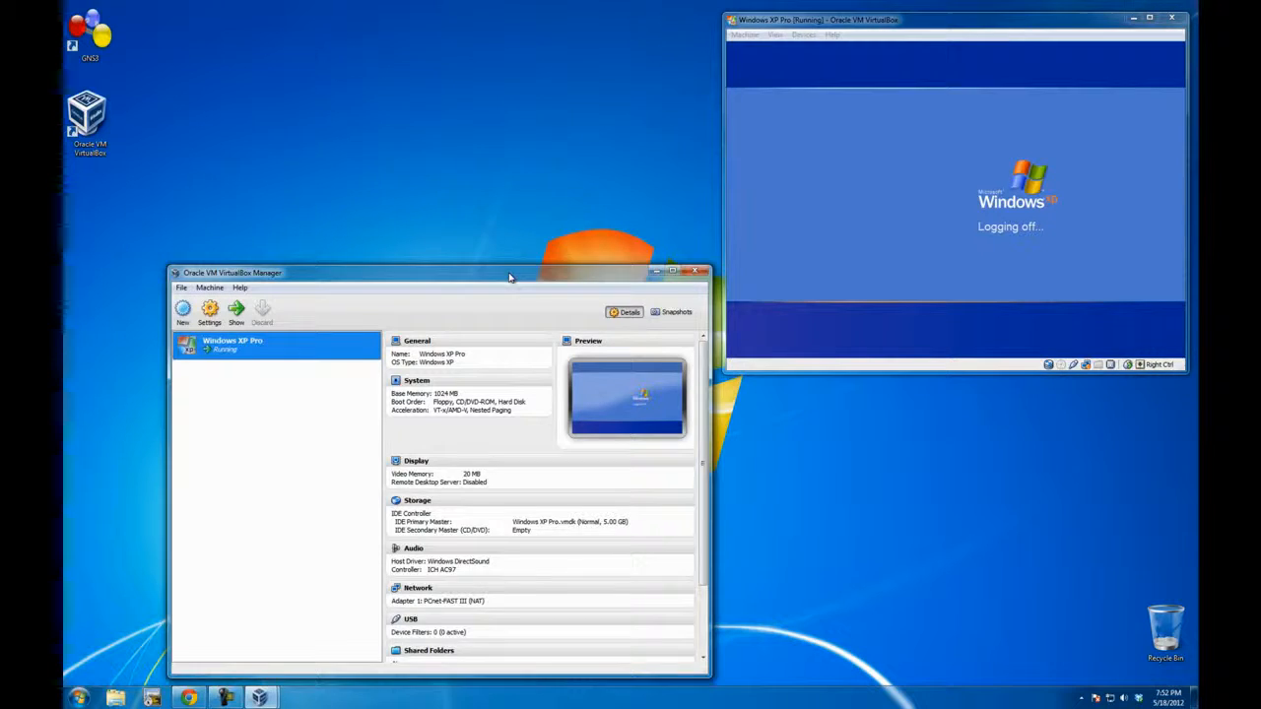
{"action": "left_click_drag", "start_coordinate": [509, 275], "coordinate": [514, 105]}
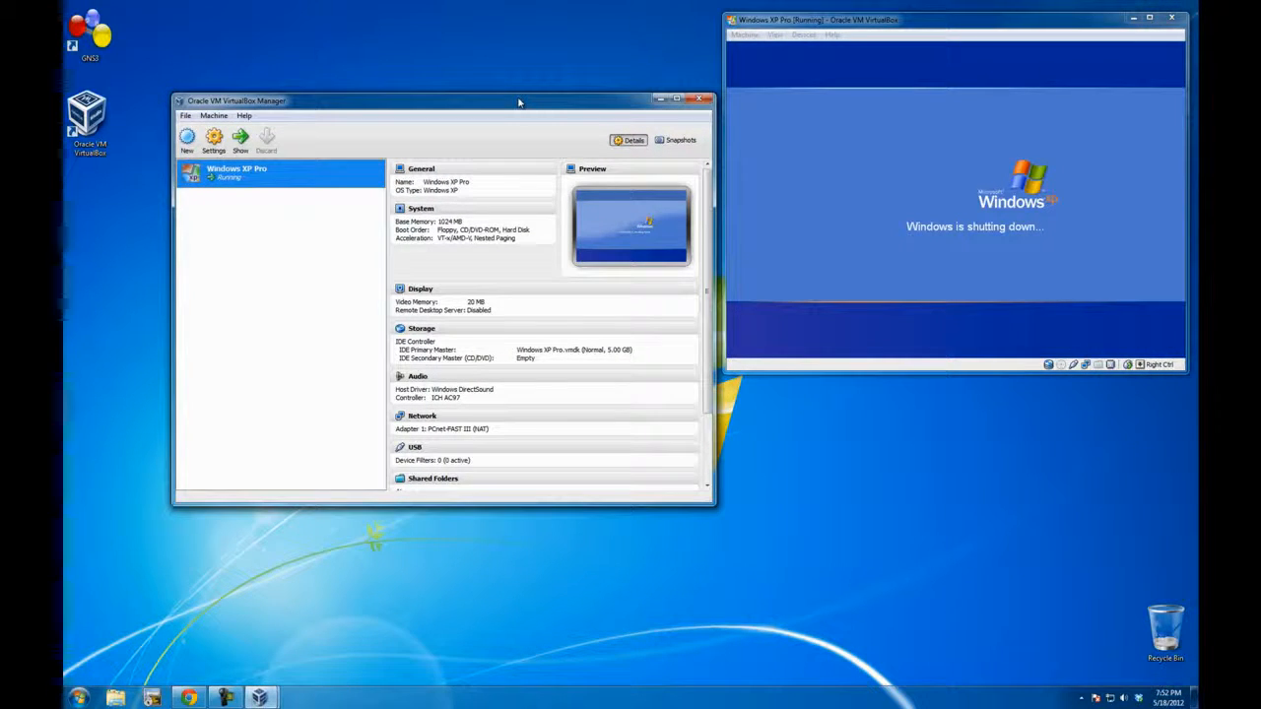
{"action": "left_click_drag", "start_coordinate": [523, 95], "coordinate": [519, 23]}
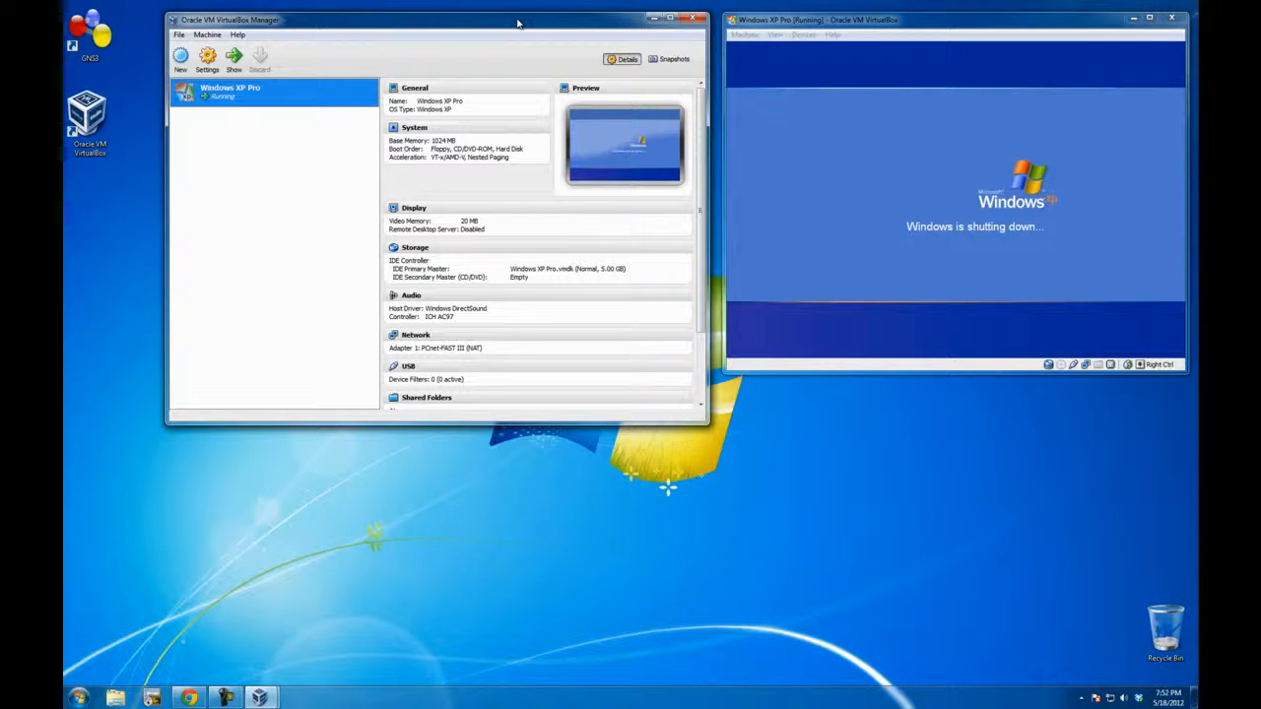
{"action": "left_click_drag", "start_coordinate": [526, 25], "coordinate": [502, 166]}
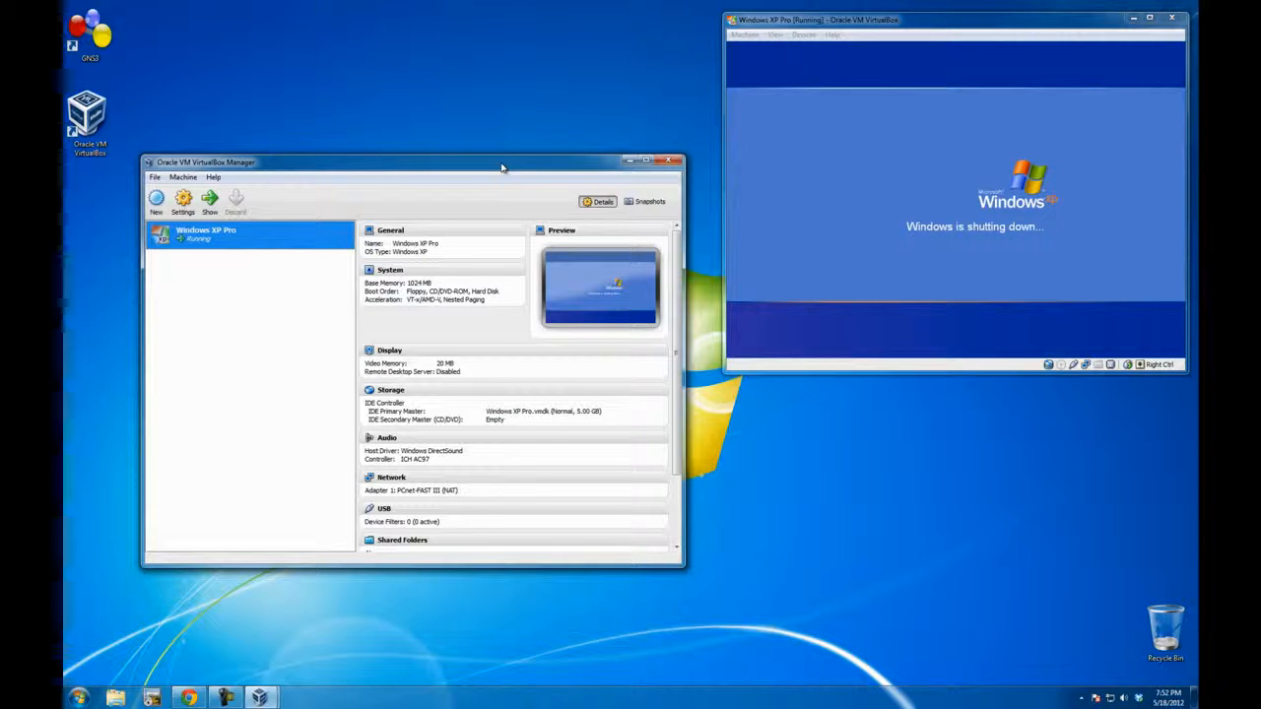
{"action": "left_click_drag", "start_coordinate": [502, 167], "coordinate": [506, 95]}
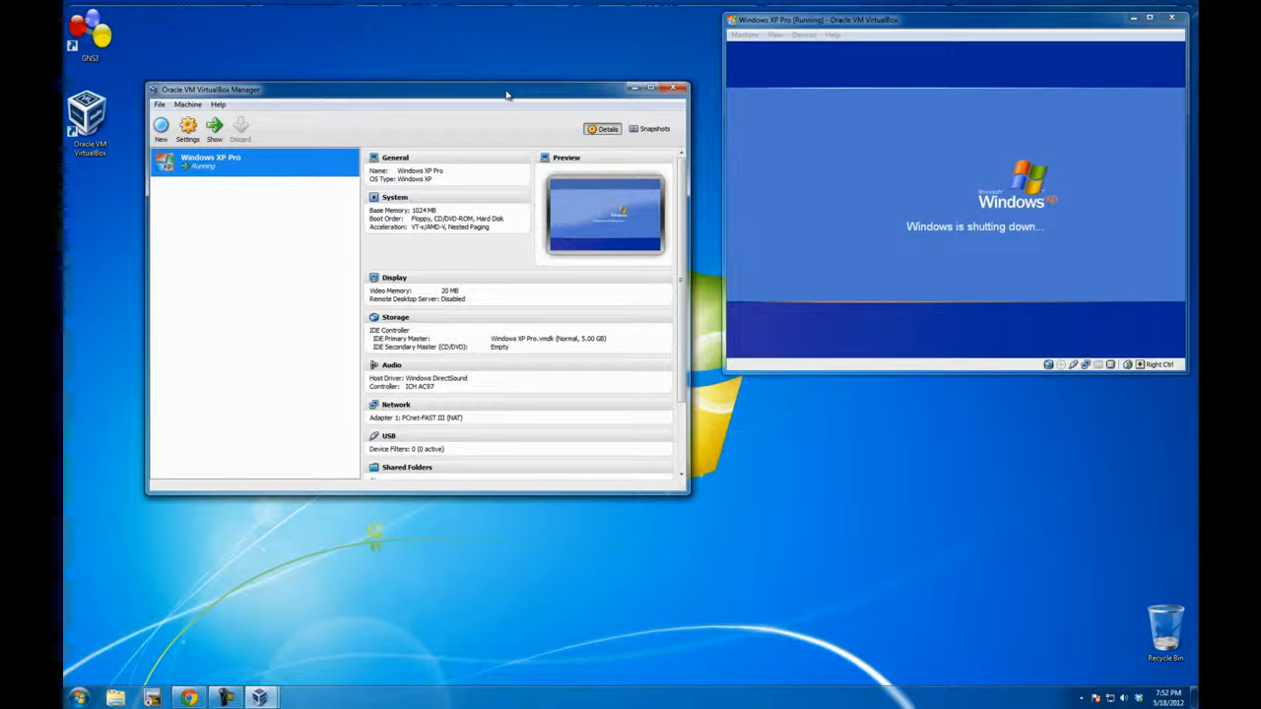
{"action": "left_click_drag", "start_coordinate": [509, 98], "coordinate": [762, 146]}
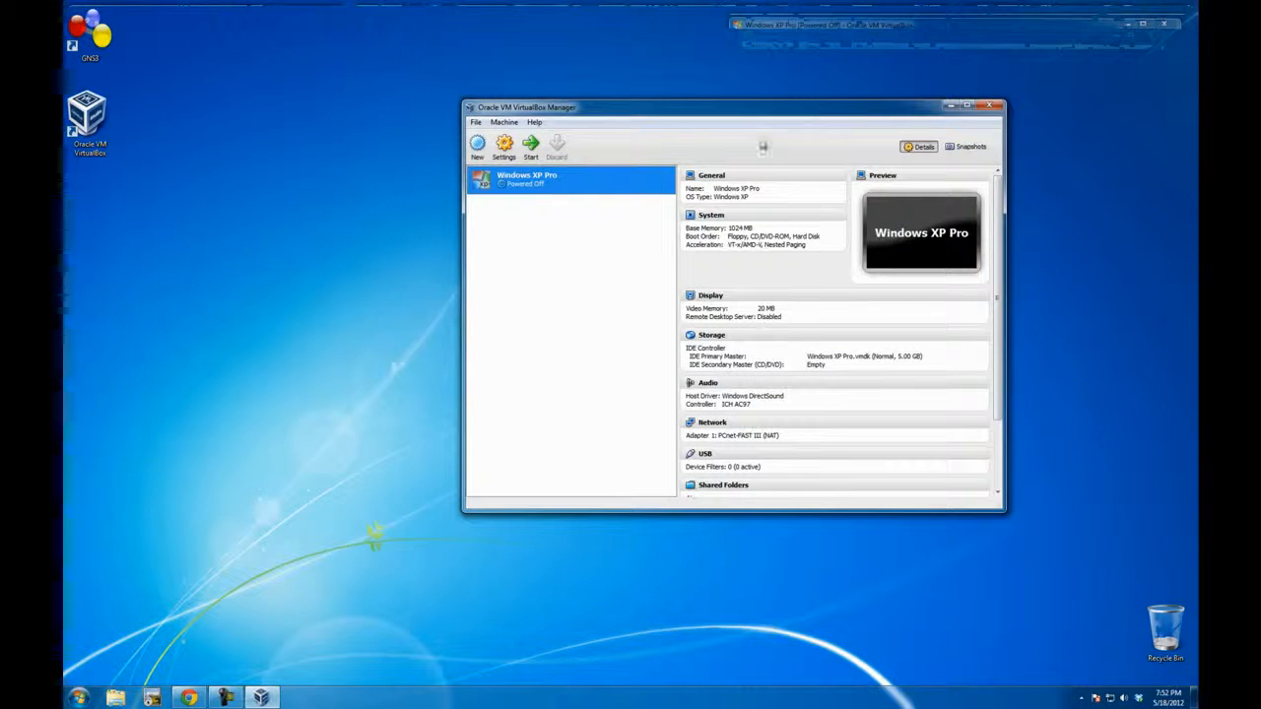
Step: Close VirtualBox Manager and open GNS3 without creating a new project
{"action": "left_click", "coordinate": [992, 106]}
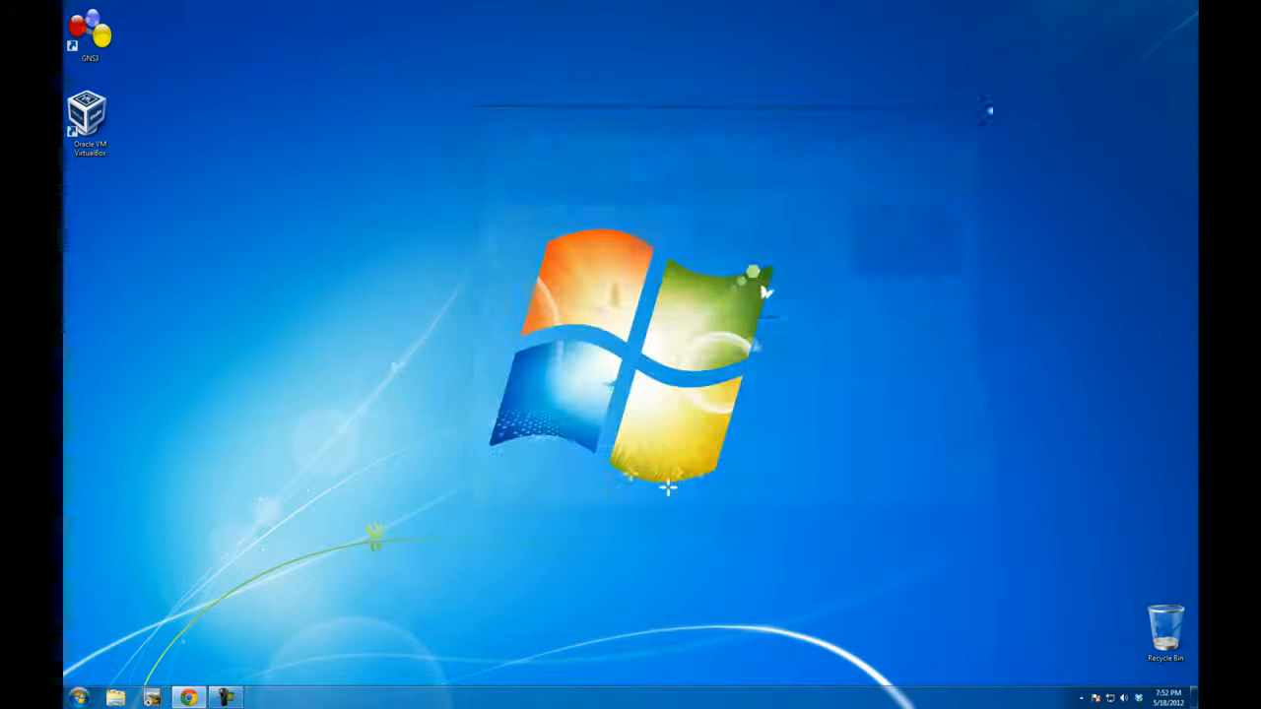
{"action": "double_click", "coordinate": [98, 59]}
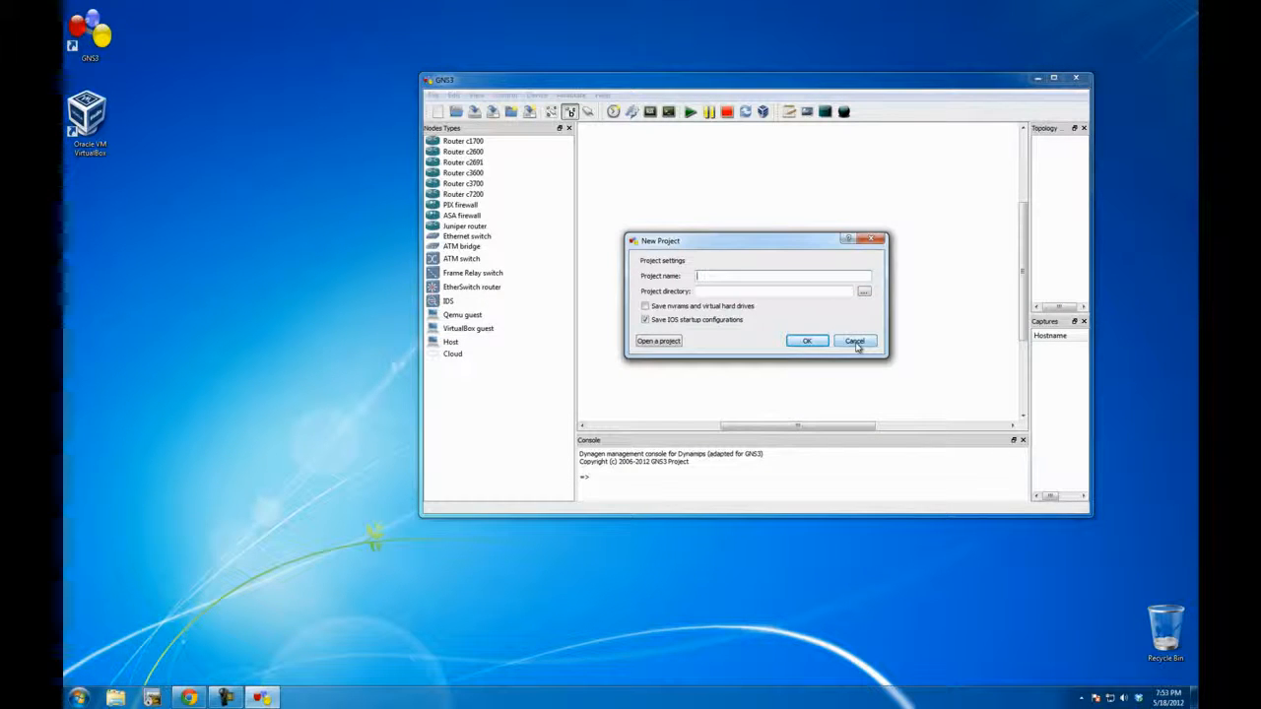
{"action": "left_click", "coordinate": [856, 342]}
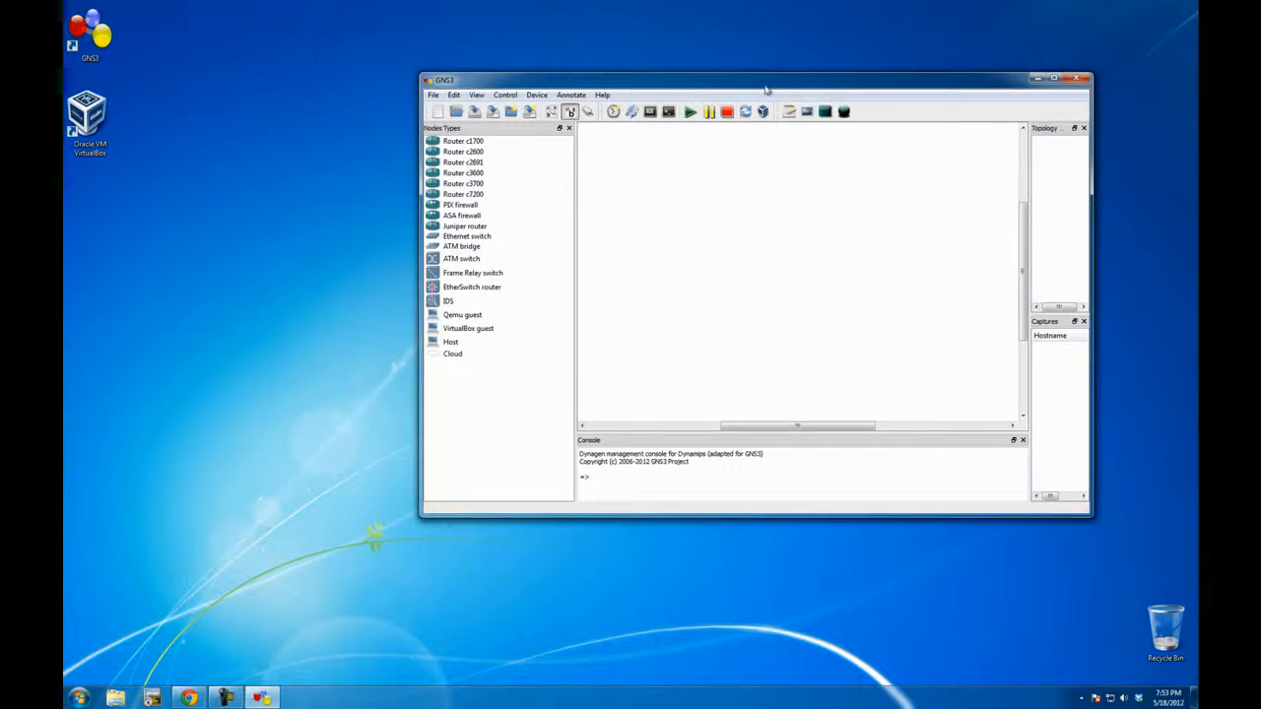
{"action": "left_click_drag", "start_coordinate": [765, 88], "coordinate": [629, 92]}
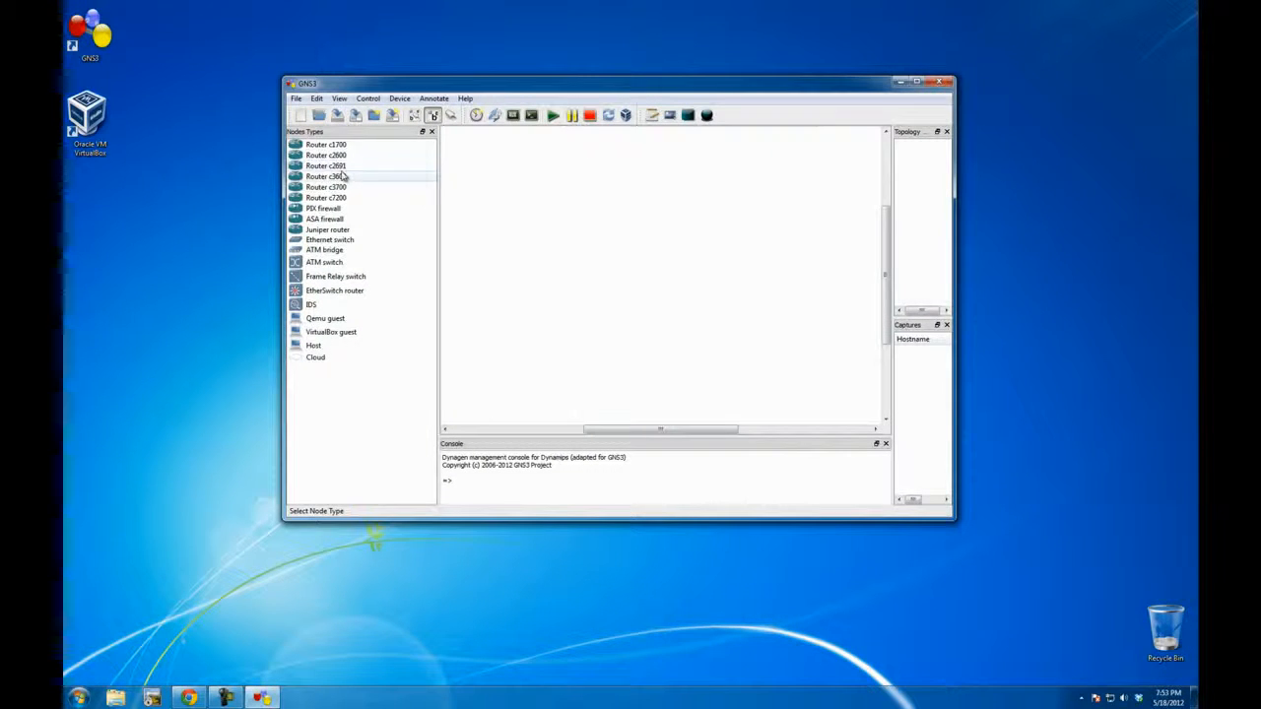
Step: Place a Router c3600 in the GNS3 topology and try to add a VirtualBox guest below it
{"action": "left_click_drag", "start_coordinate": [341, 178], "coordinate": [735, 202]}
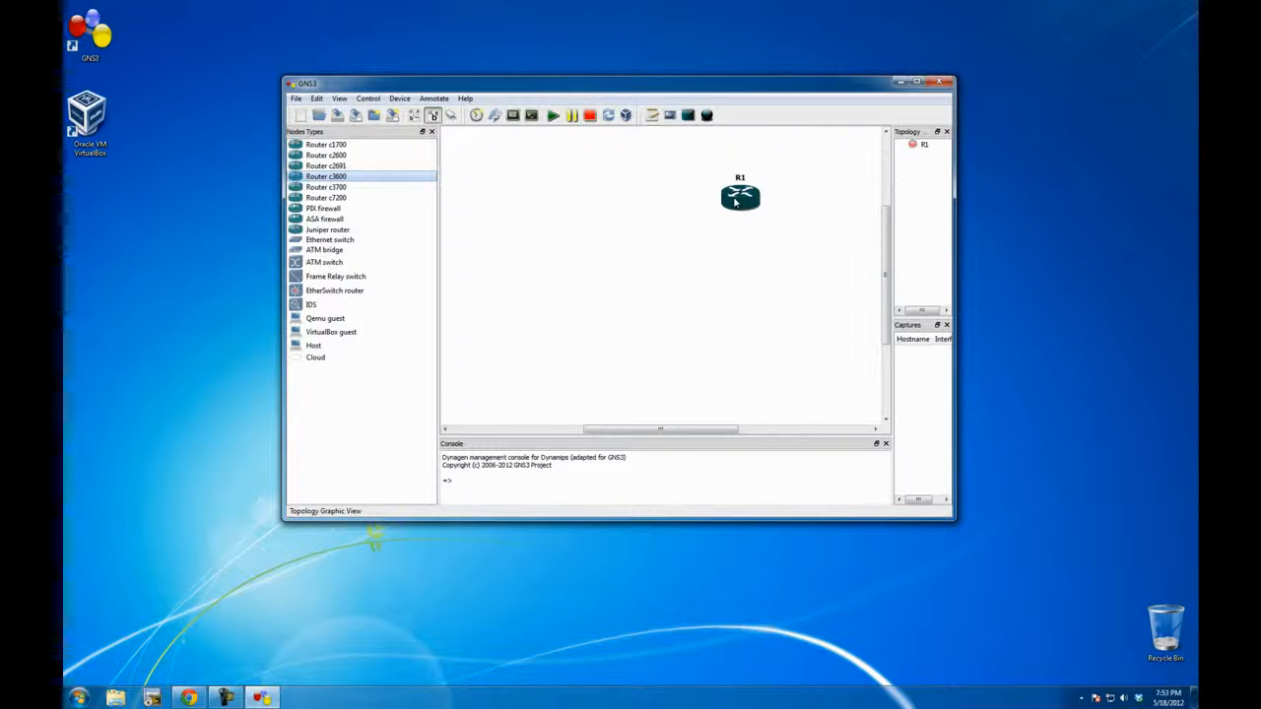
{"action": "scroll", "coordinate": [735, 202], "scroll_direction": "up", "scroll_amount": 4}
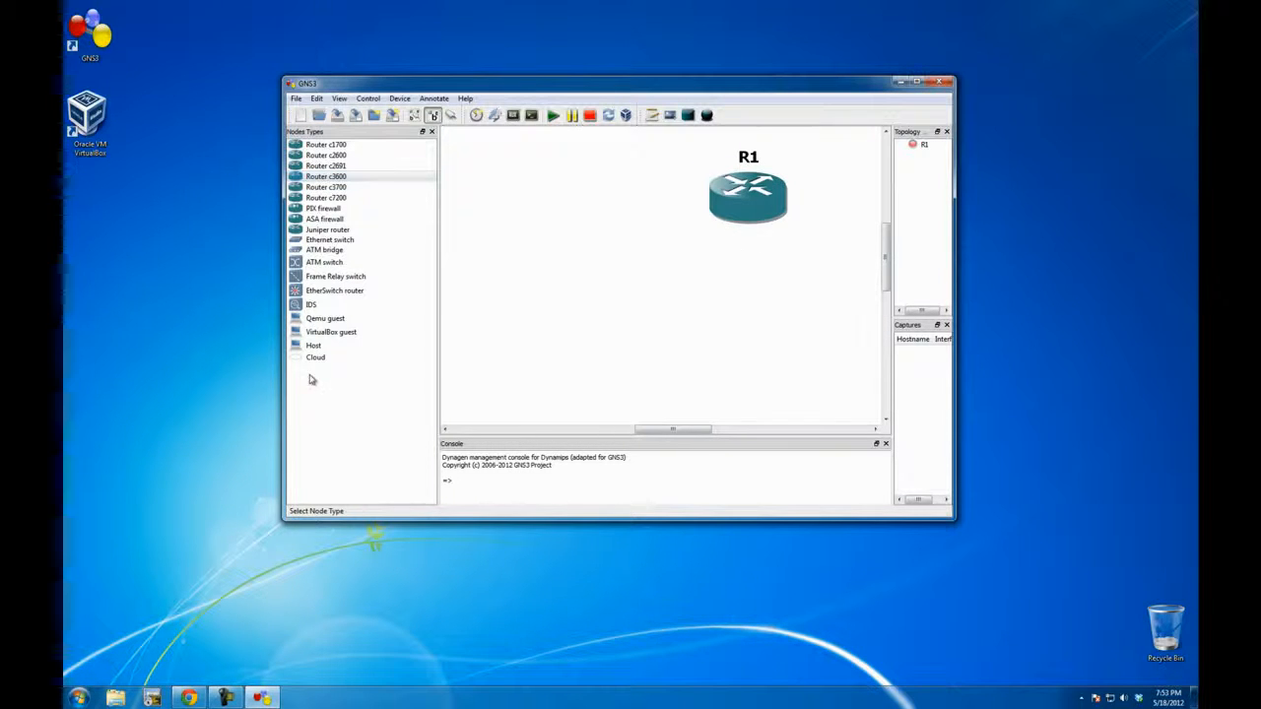
{"action": "left_click", "coordinate": [316, 333]}
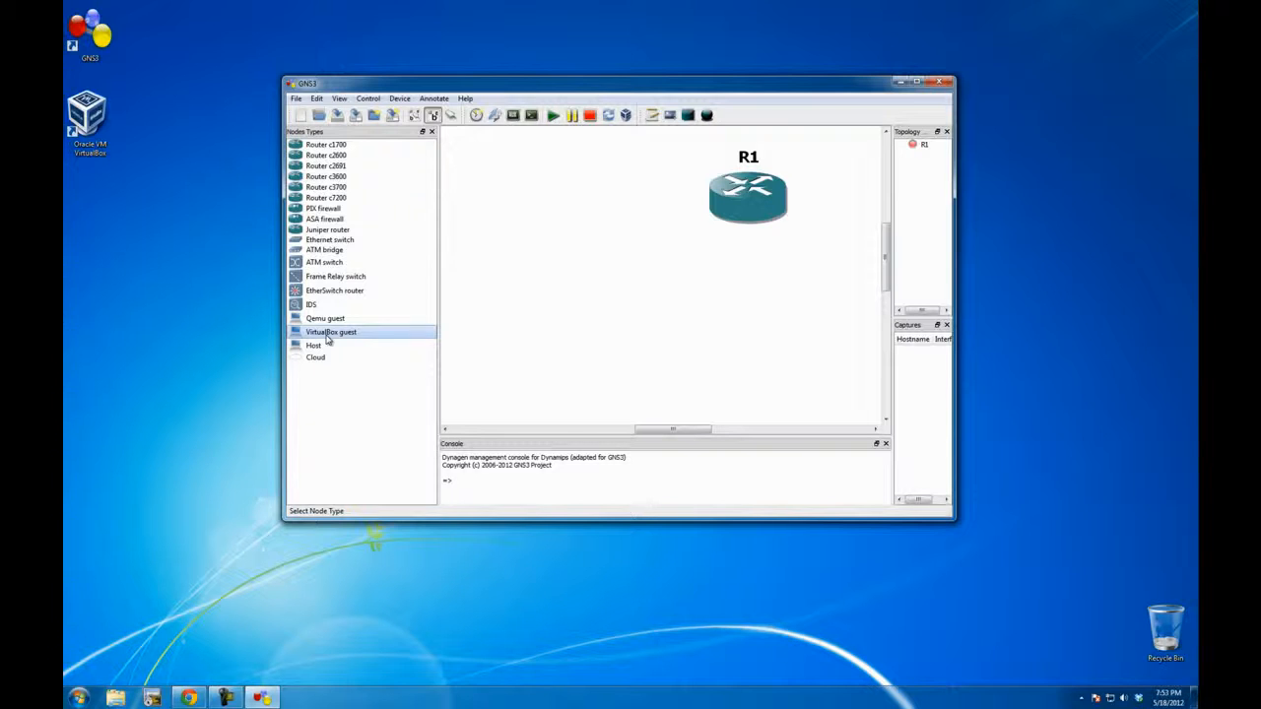
{"action": "left_click_drag", "start_coordinate": [316, 337], "coordinate": [595, 328]}
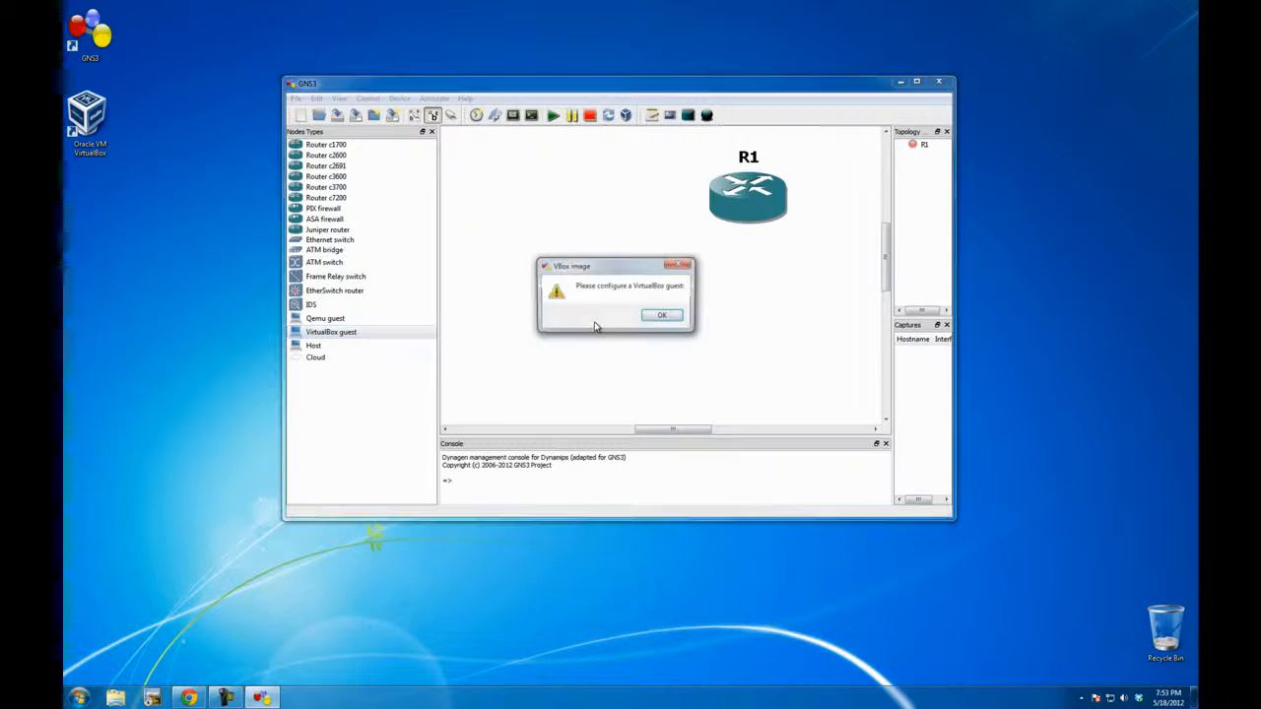
{"action": "left_click", "coordinate": [663, 318]}
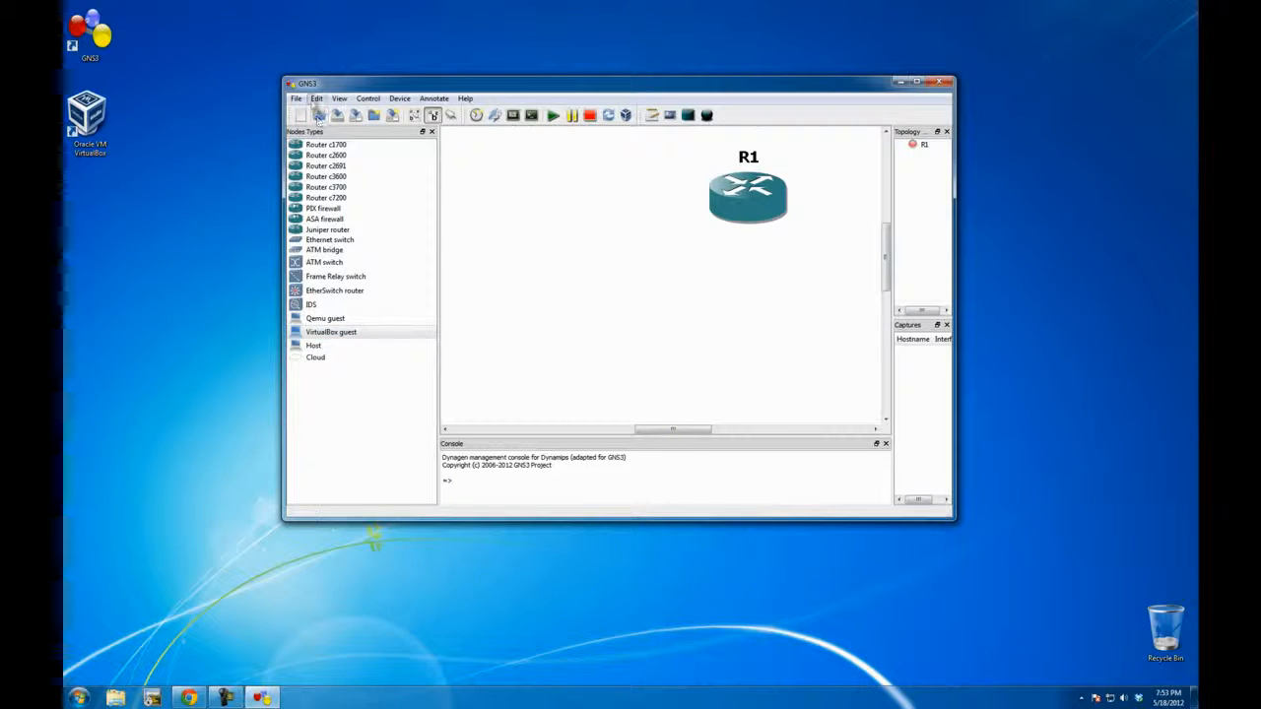
Step: Test the VirtualBox settings in the GNS3 preferences, allowing the current topology to be deleted
{"action": "left_click", "coordinate": [317, 98]}
{"action": "left_click", "coordinate": [364, 202]}
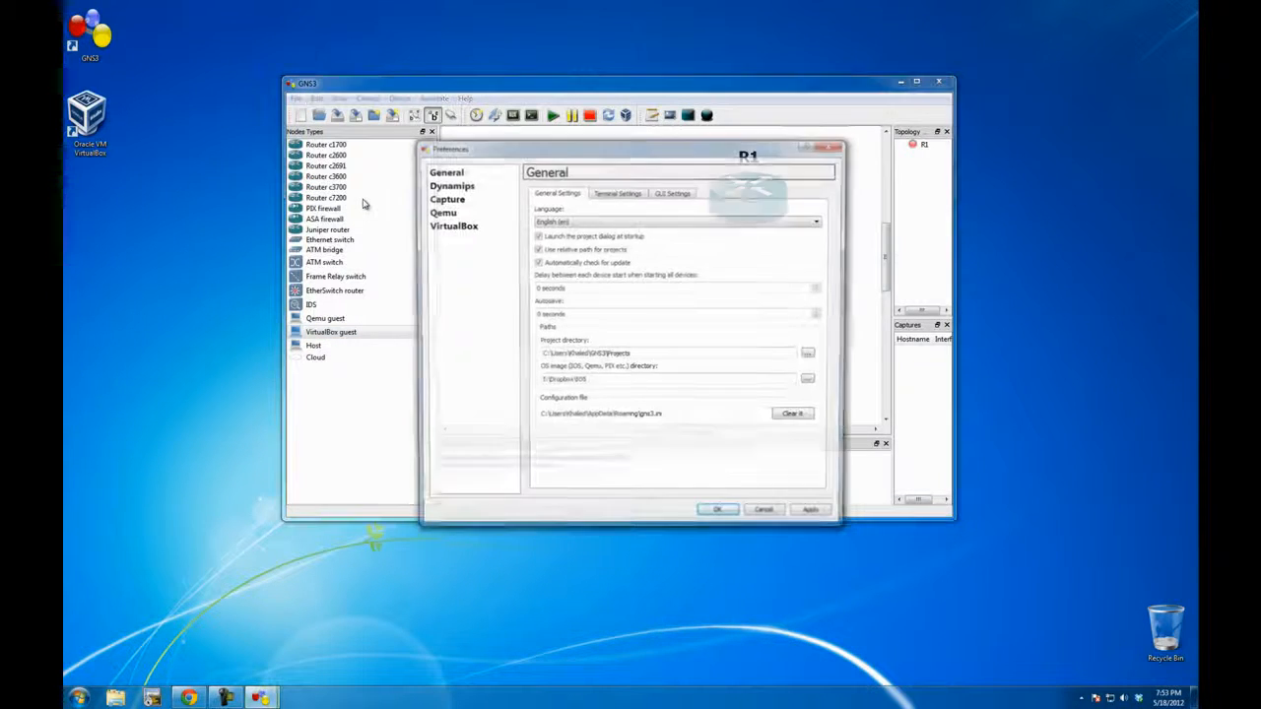
{"action": "left_click_drag", "start_coordinate": [500, 148], "coordinate": [482, 133]}
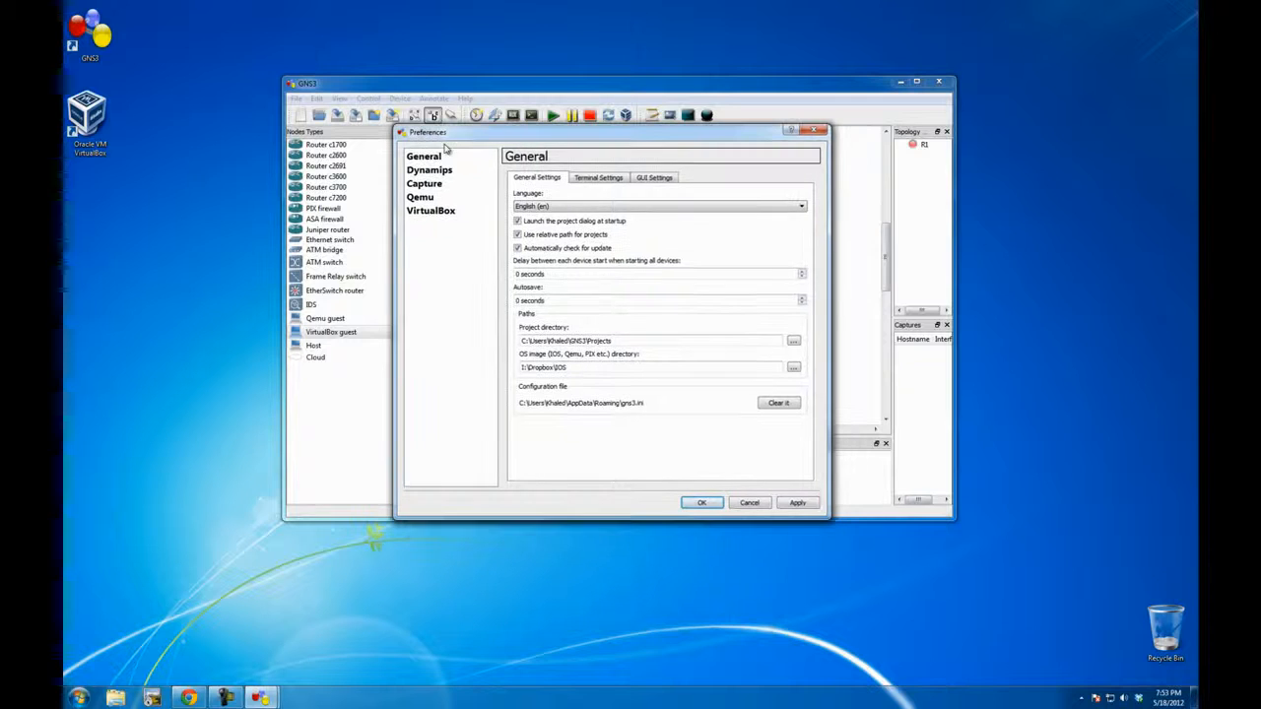
{"action": "left_click", "coordinate": [419, 212]}
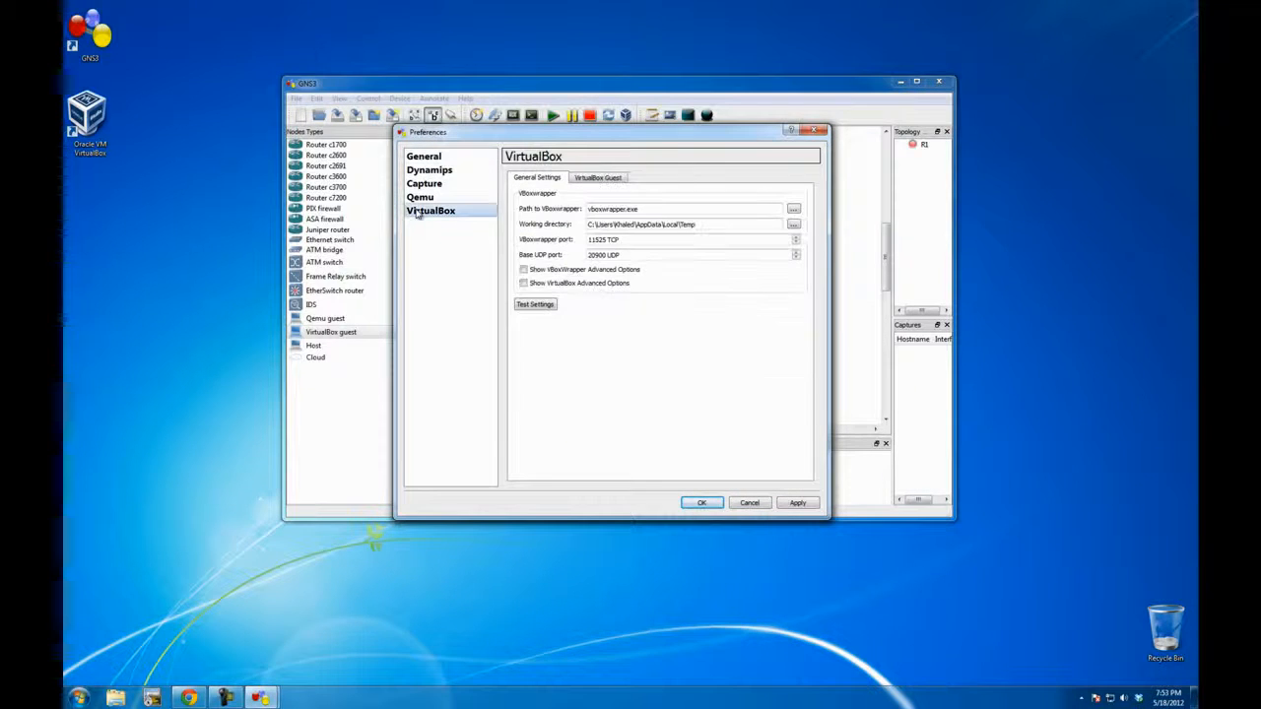
{"action": "left_click", "coordinate": [532, 306]}
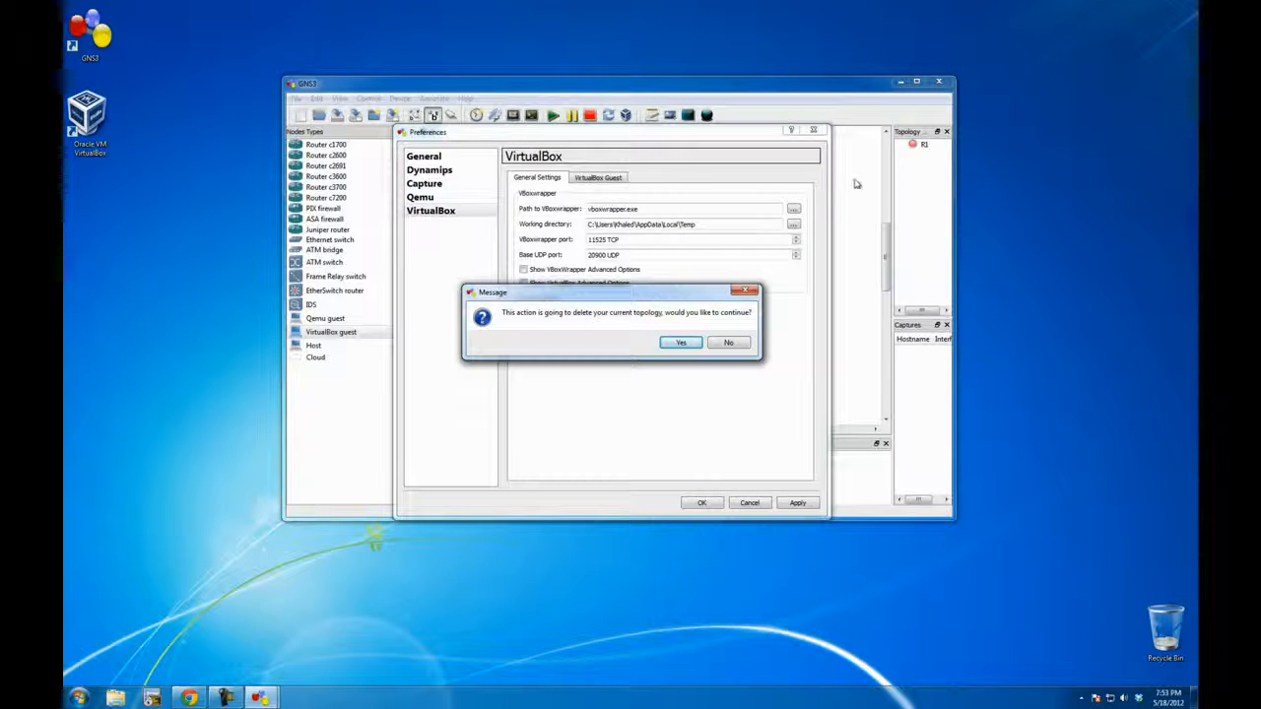
{"action": "left_click", "coordinate": [687, 347]}
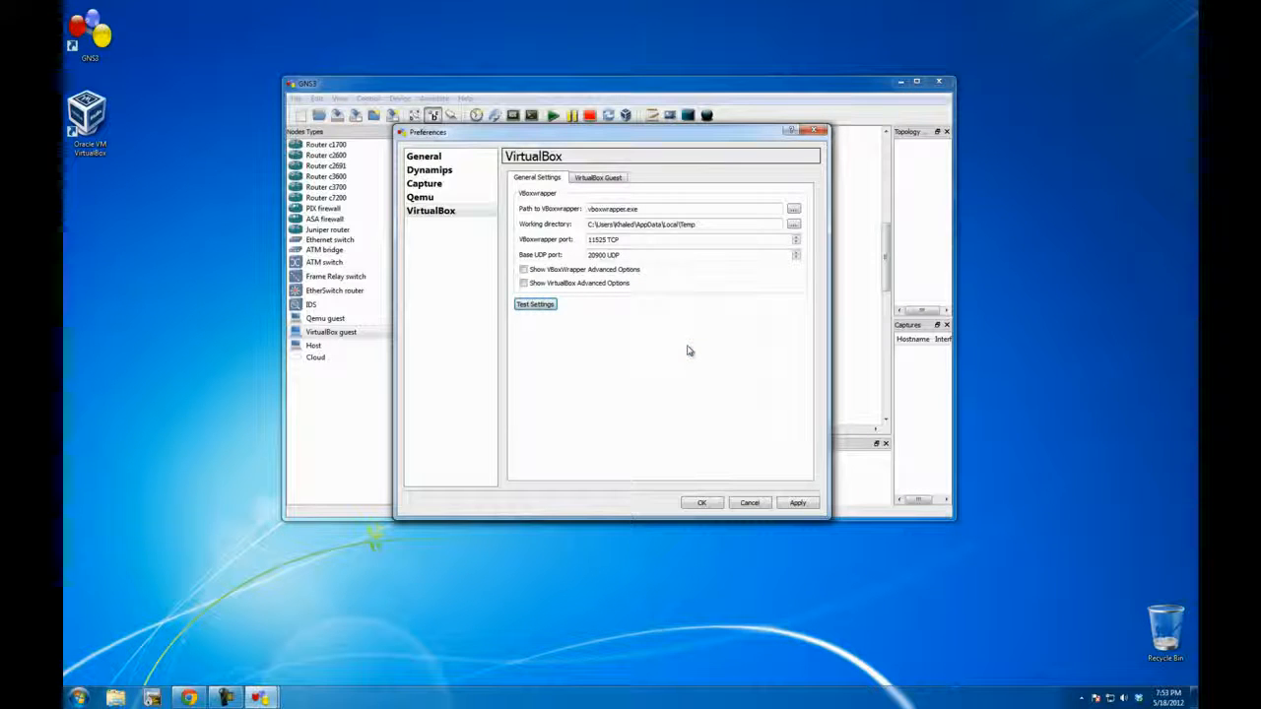
{"action": "left_click", "coordinate": [522, 307]}
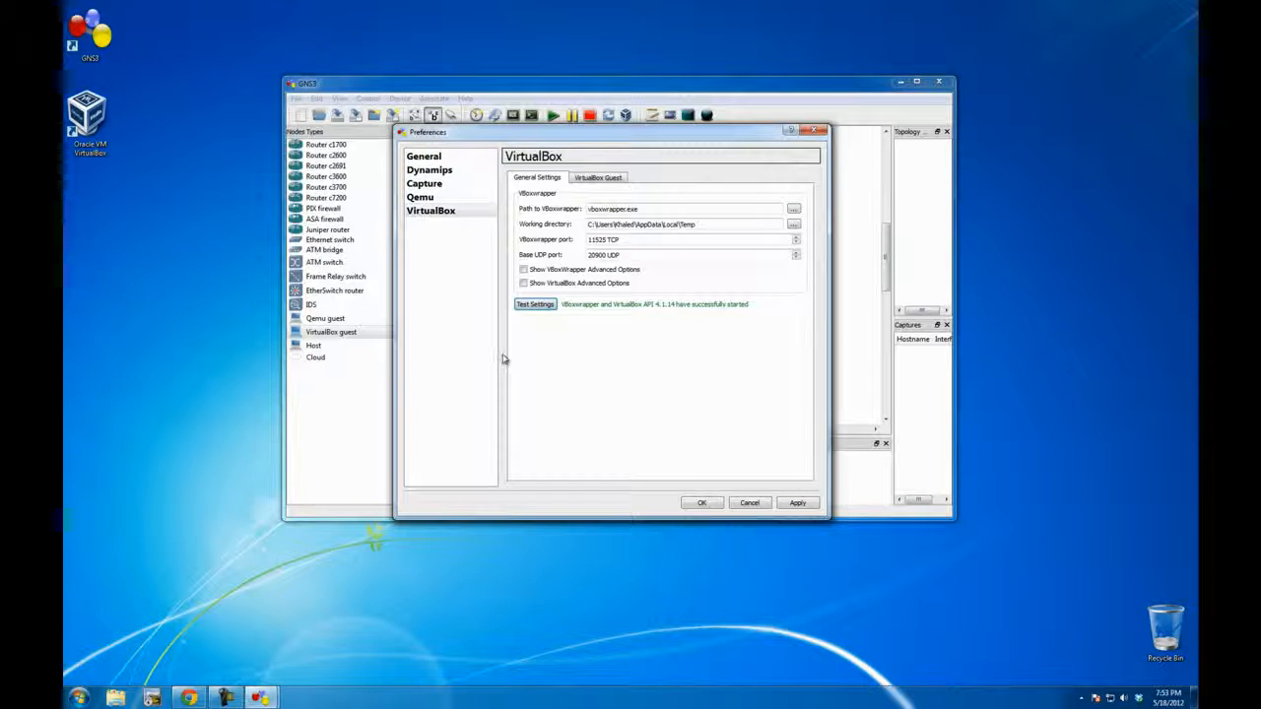
Step: Register the Windows XP Pro virtual machine as a VirtualBox guest, save the entry and accept the preferences
{"action": "left_click", "coordinate": [600, 178]}
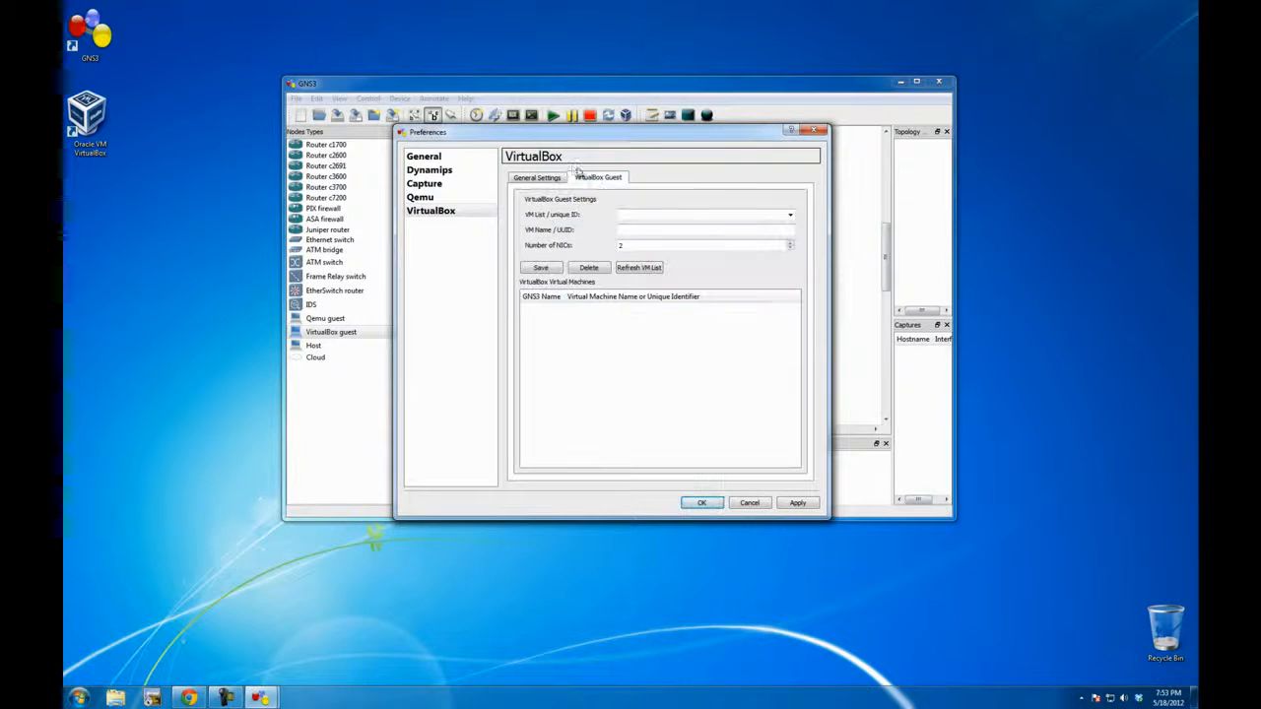
{"action": "left_click", "coordinate": [790, 216]}
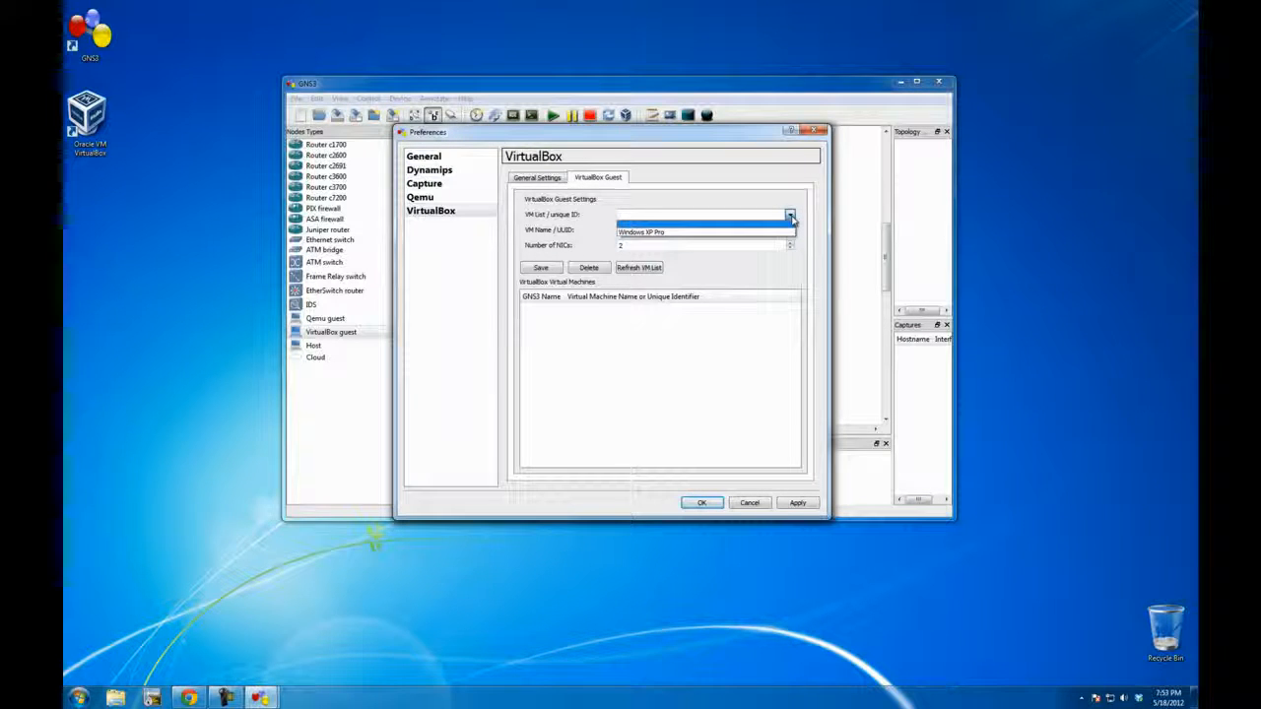
{"action": "left_click", "coordinate": [715, 233]}
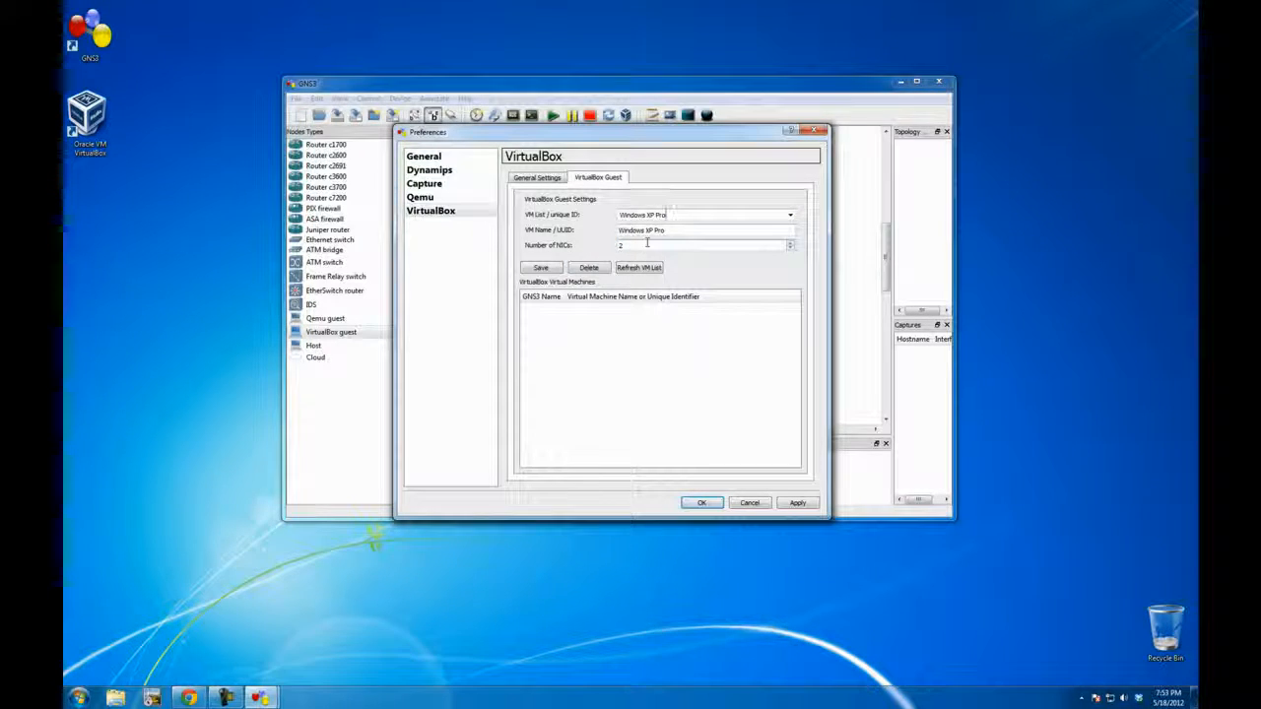
{"action": "left_click", "coordinate": [541, 268]}
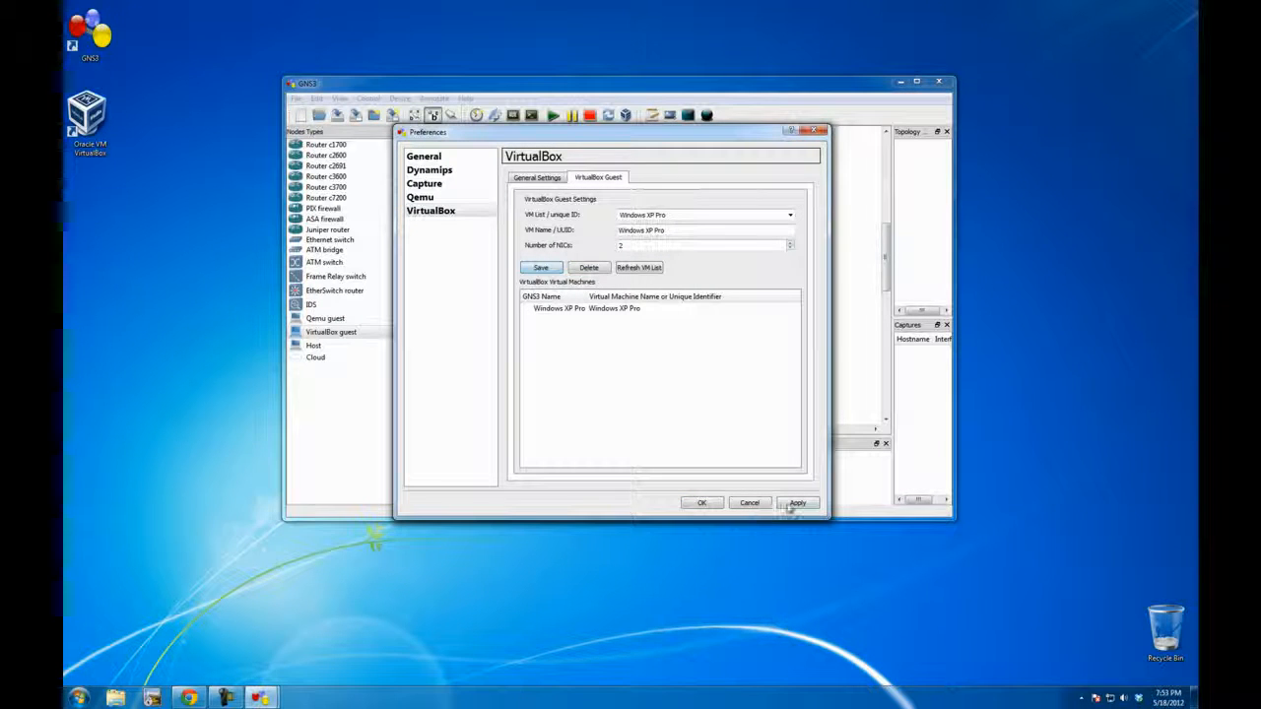
{"action": "left_click", "coordinate": [701, 504]}
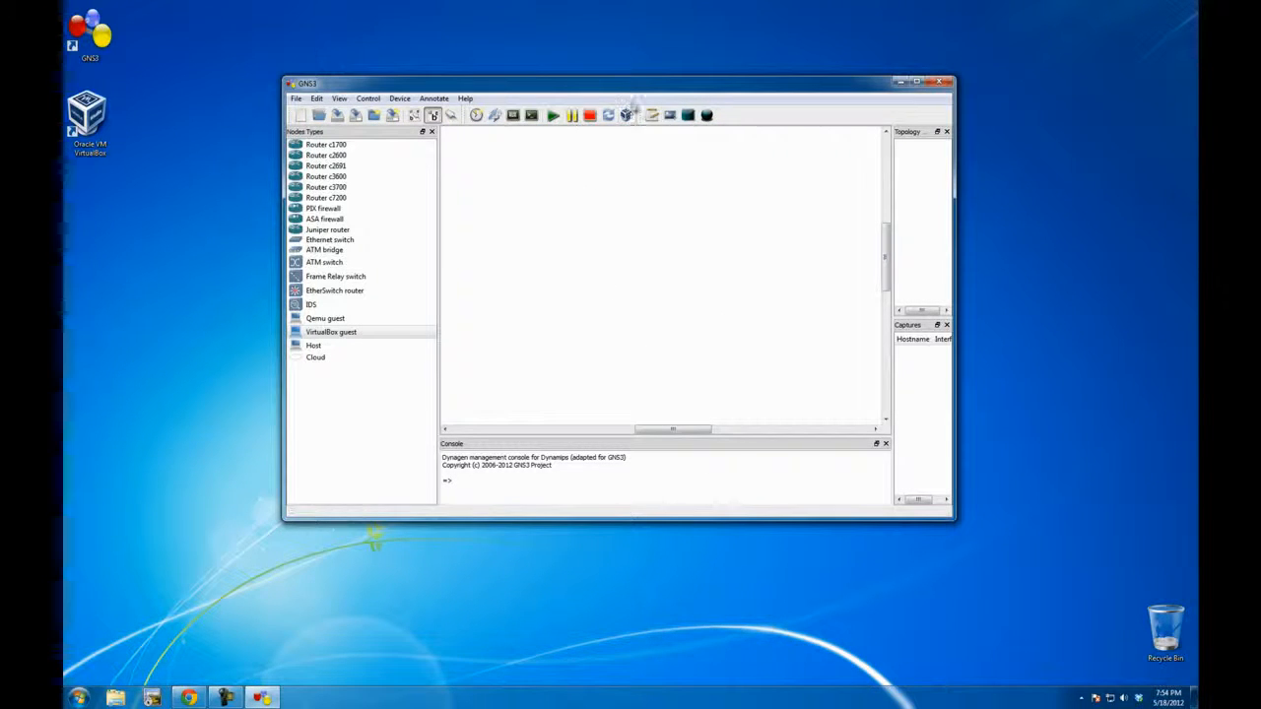
Step: Close GNS3, open VirtualBox Manager and review the four network adapters in the Windows XP Pro machine's settings
{"action": "left_click", "coordinate": [937, 86]}
{"action": "double_click", "coordinate": [80, 117]}
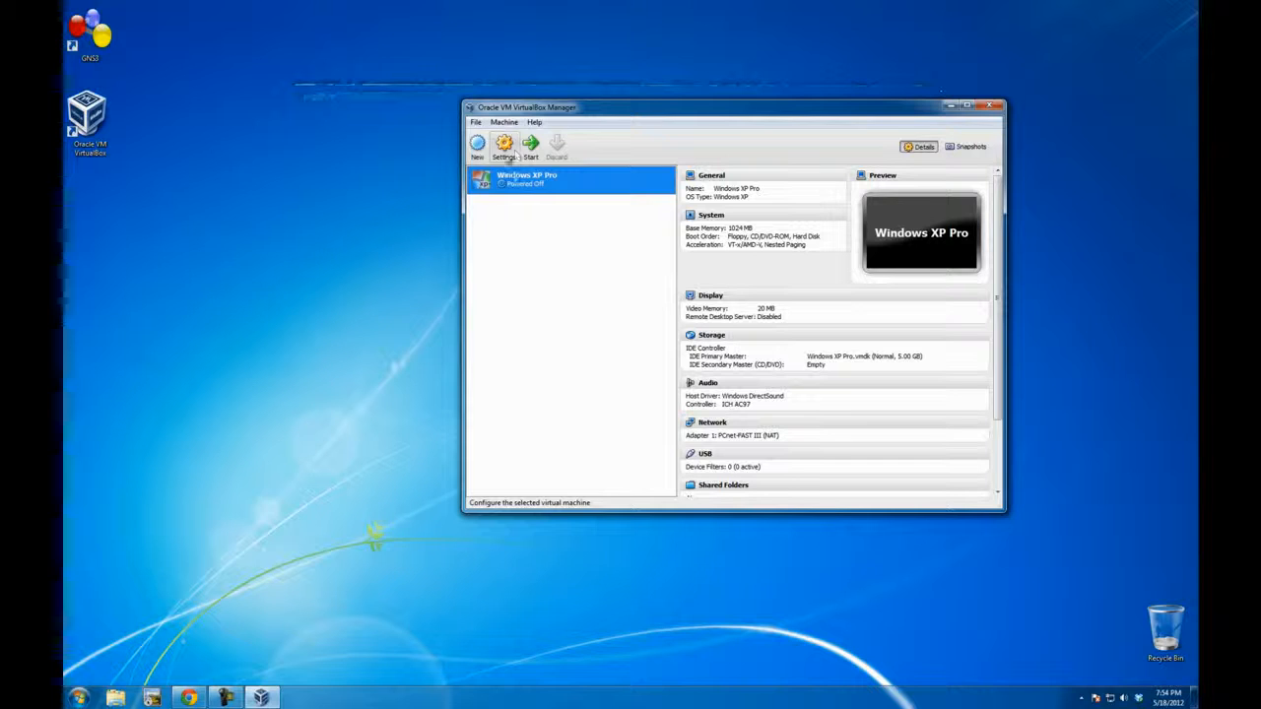
{"action": "left_click", "coordinate": [505, 145]}
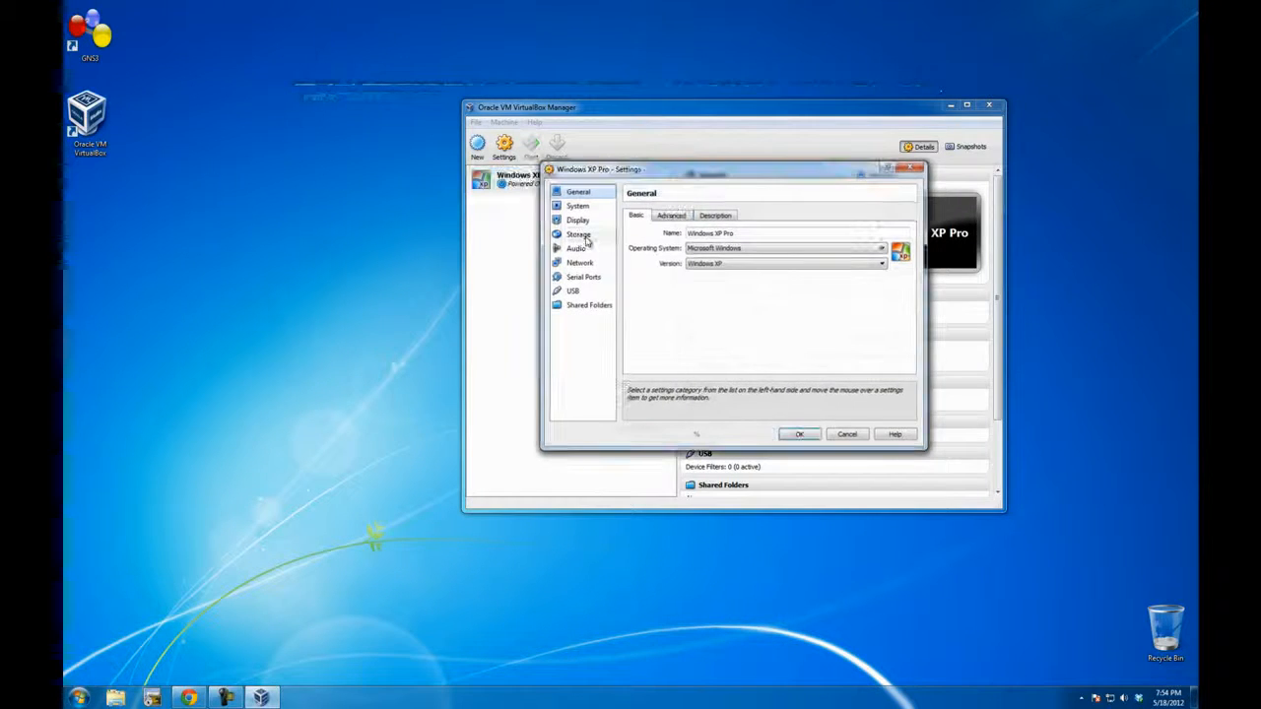
{"action": "left_click_drag", "start_coordinate": [700, 176], "coordinate": [688, 182]}
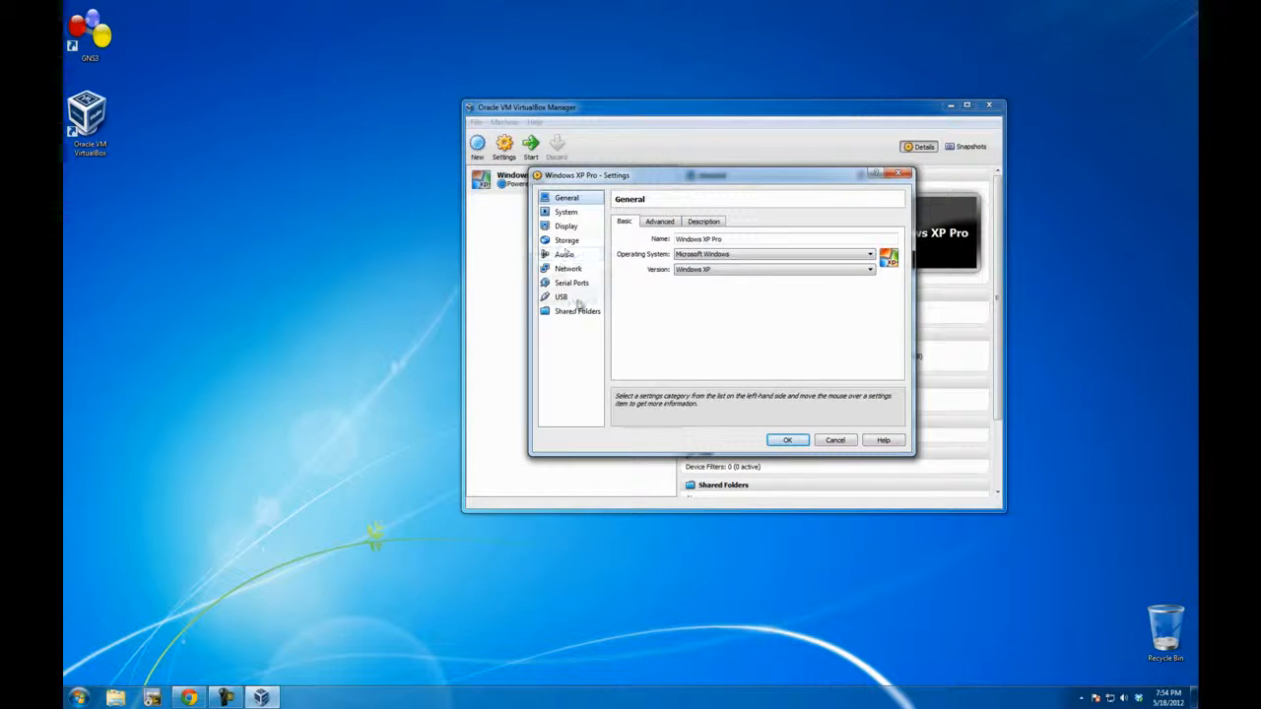
{"action": "left_click", "coordinate": [569, 270]}
{"action": "left_click", "coordinate": [674, 222]}
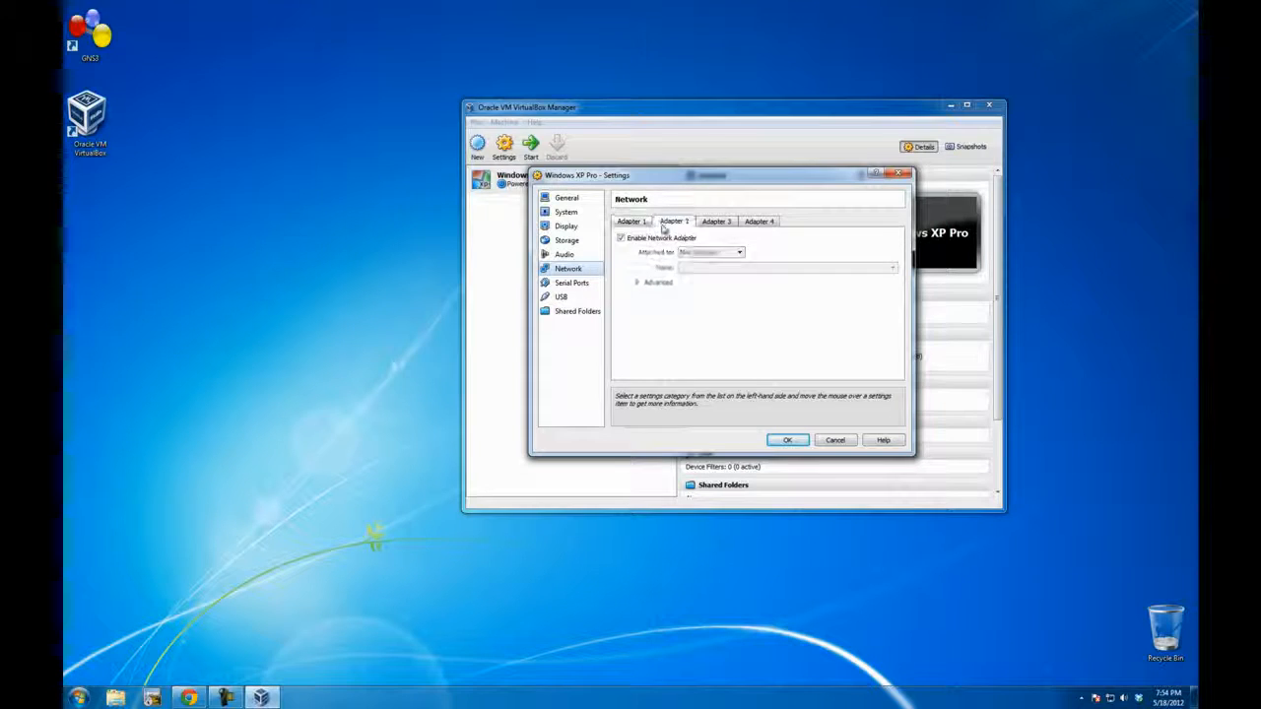
{"action": "left_click", "coordinate": [705, 223]}
{"action": "left_click", "coordinate": [759, 221]}
{"action": "left_click", "coordinate": [631, 222]}
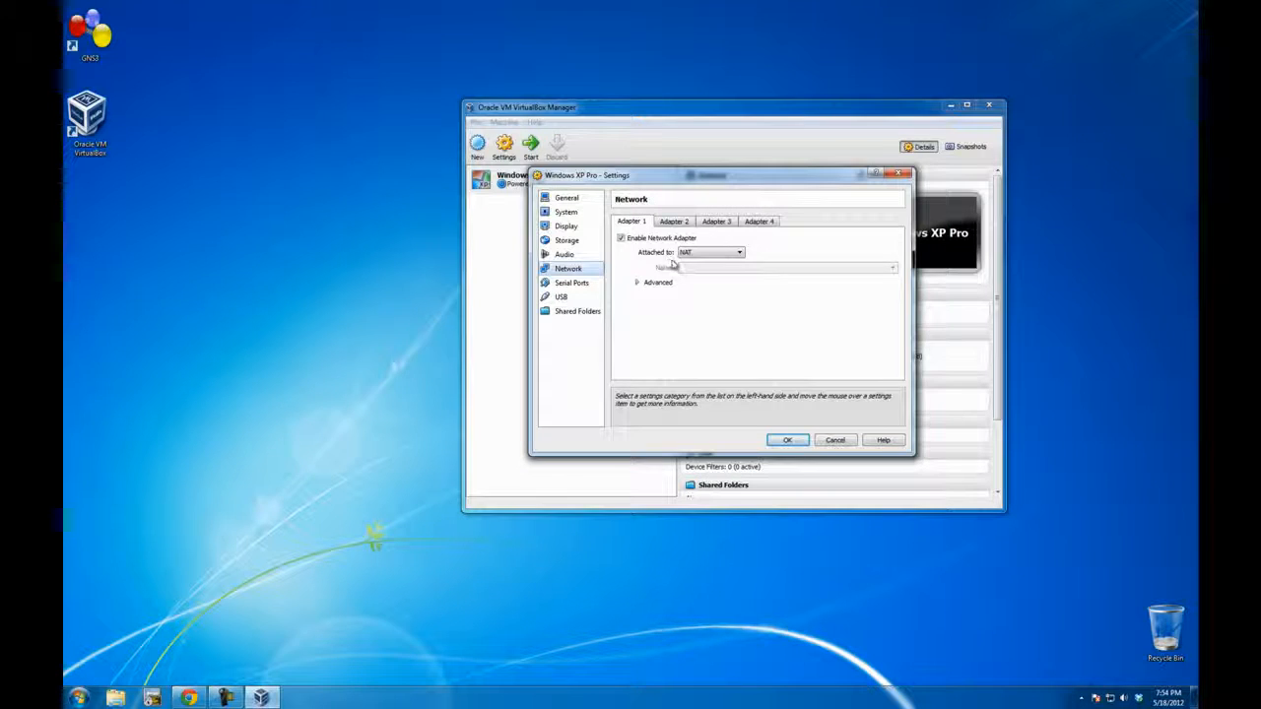
Step: Attach Adapter 1 to the Host-only Adapter "VirtualBox Host-Only Ethernet Adapter", disable Cable connected, and save the machine's settings
{"action": "left_click", "coordinate": [707, 253]}
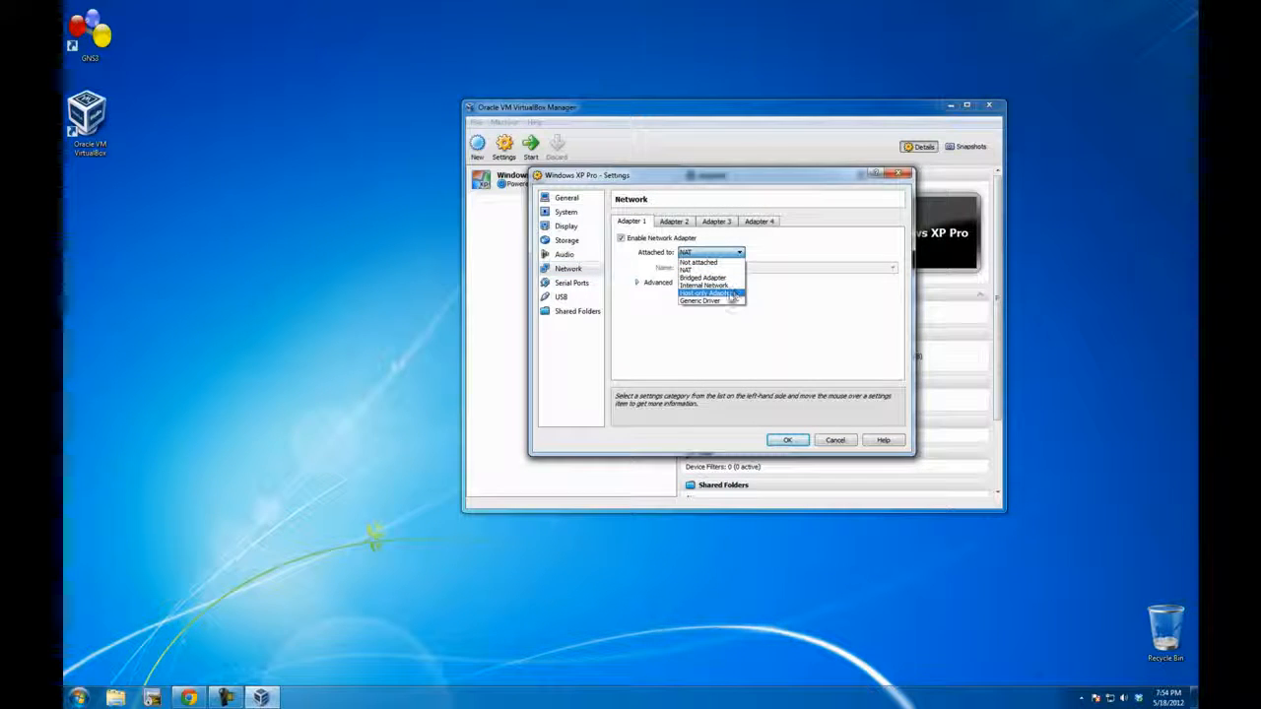
{"action": "left_click", "coordinate": [717, 295]}
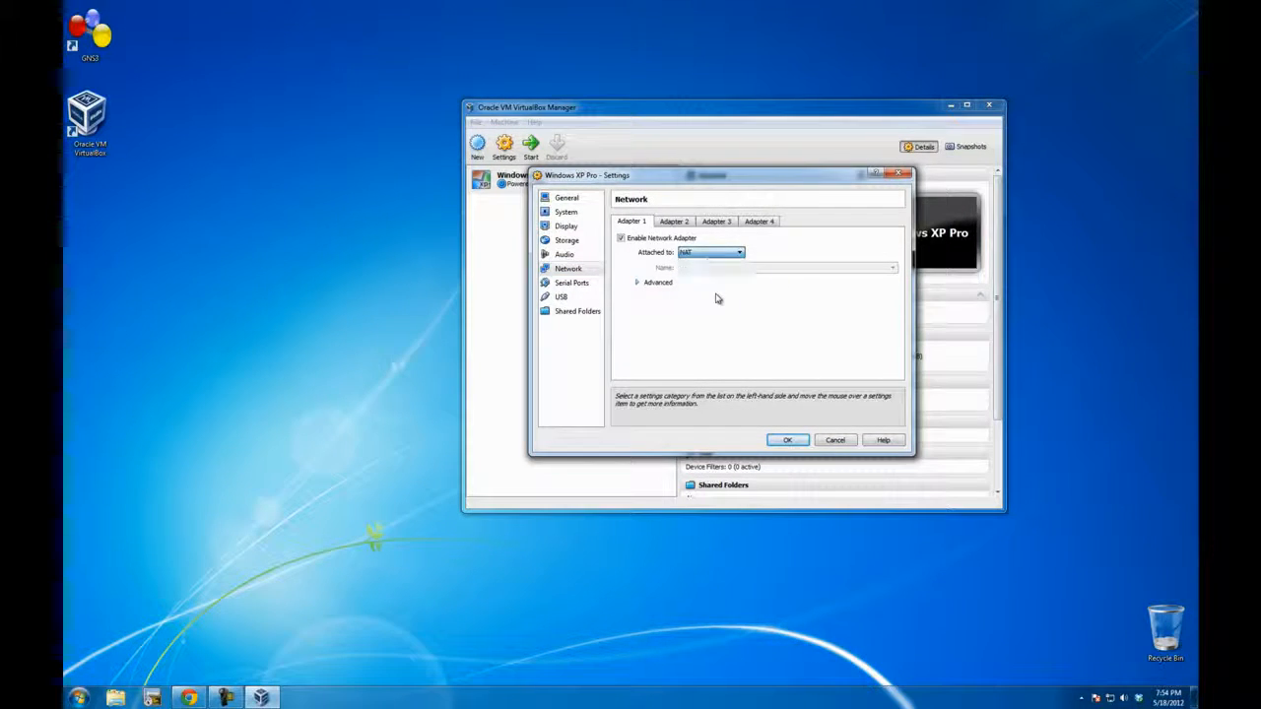
{"action": "left_click", "coordinate": [732, 268]}
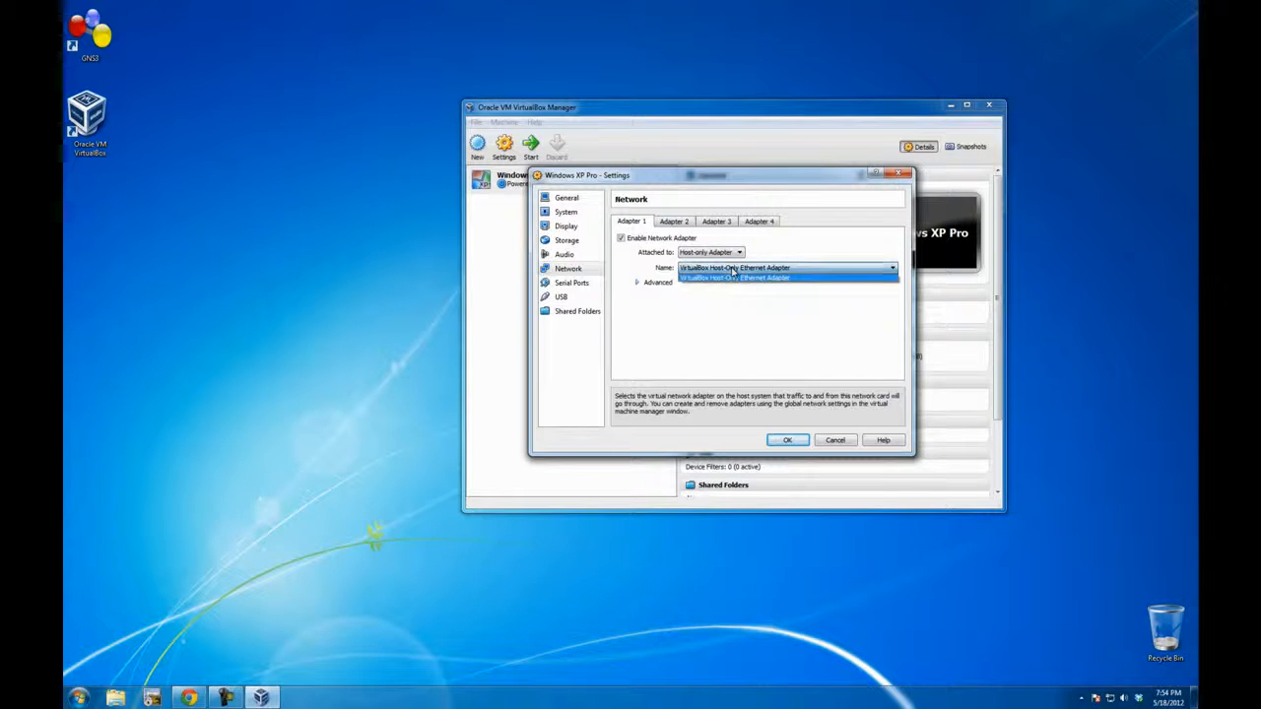
{"action": "left_click", "coordinate": [734, 277]}
{"action": "left_click", "coordinate": [638, 283]}
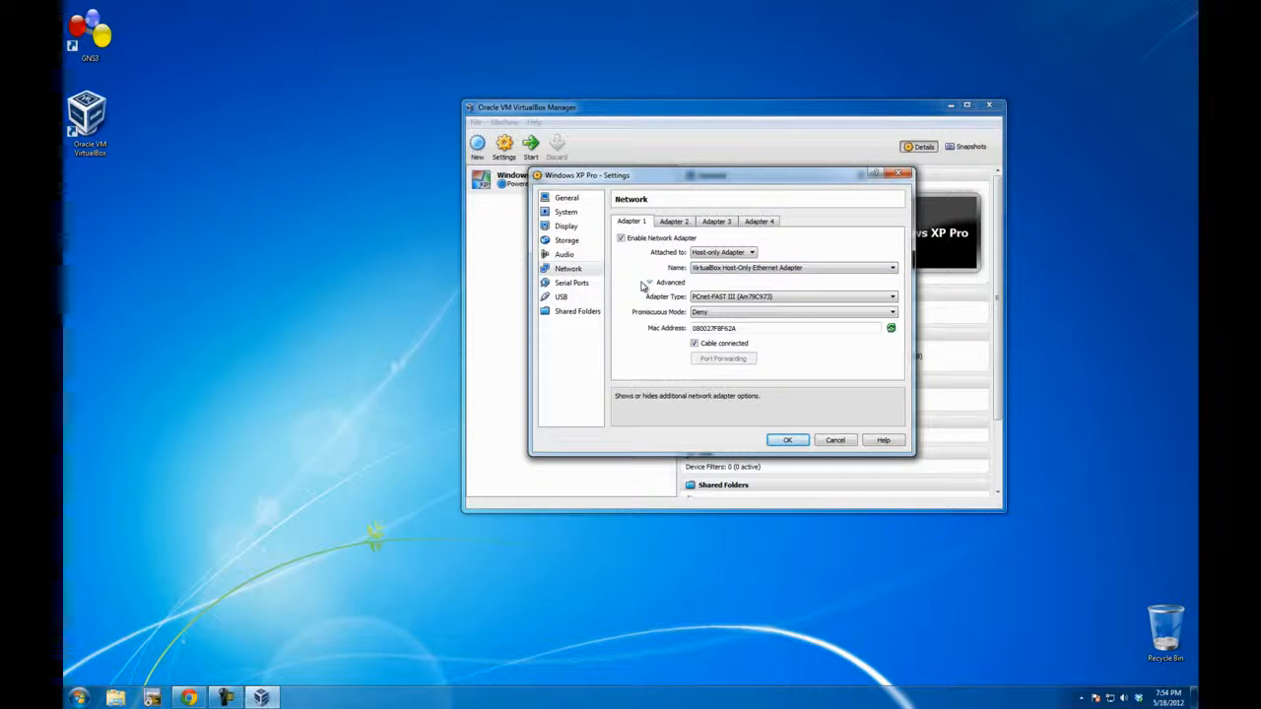
{"action": "left_click", "coordinate": [695, 344]}
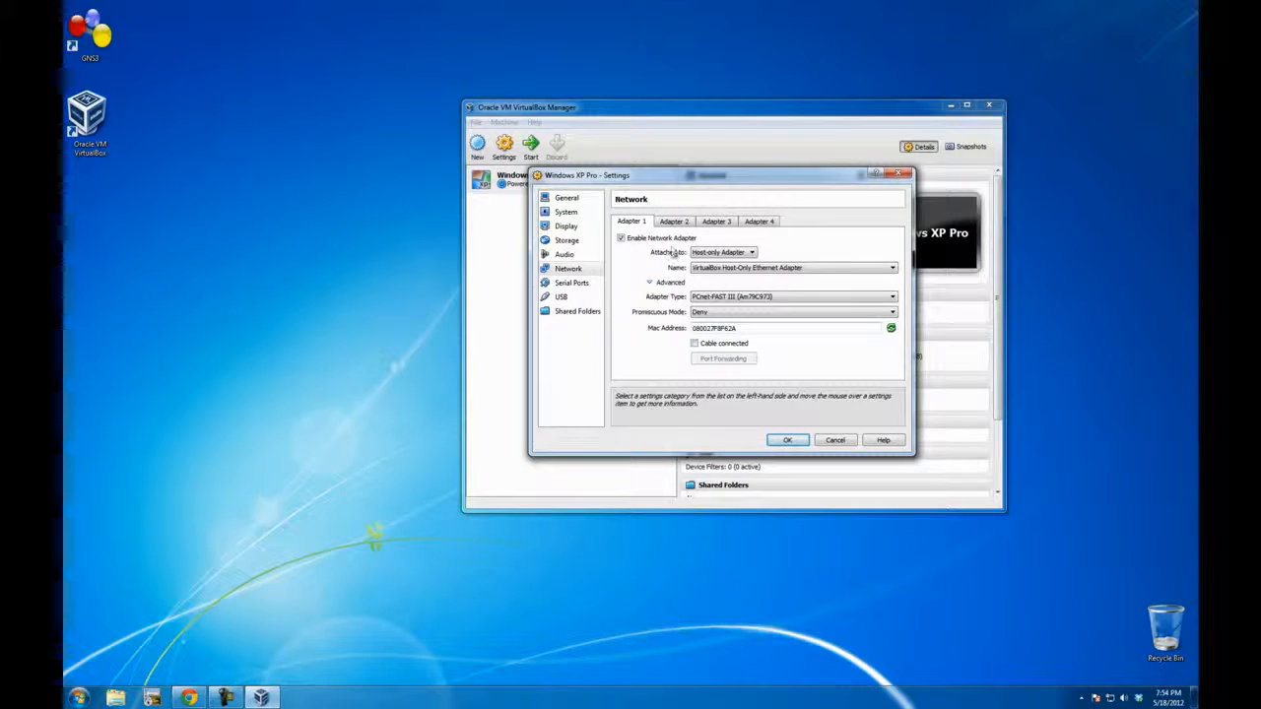
{"action": "left_click", "coordinate": [788, 440]}
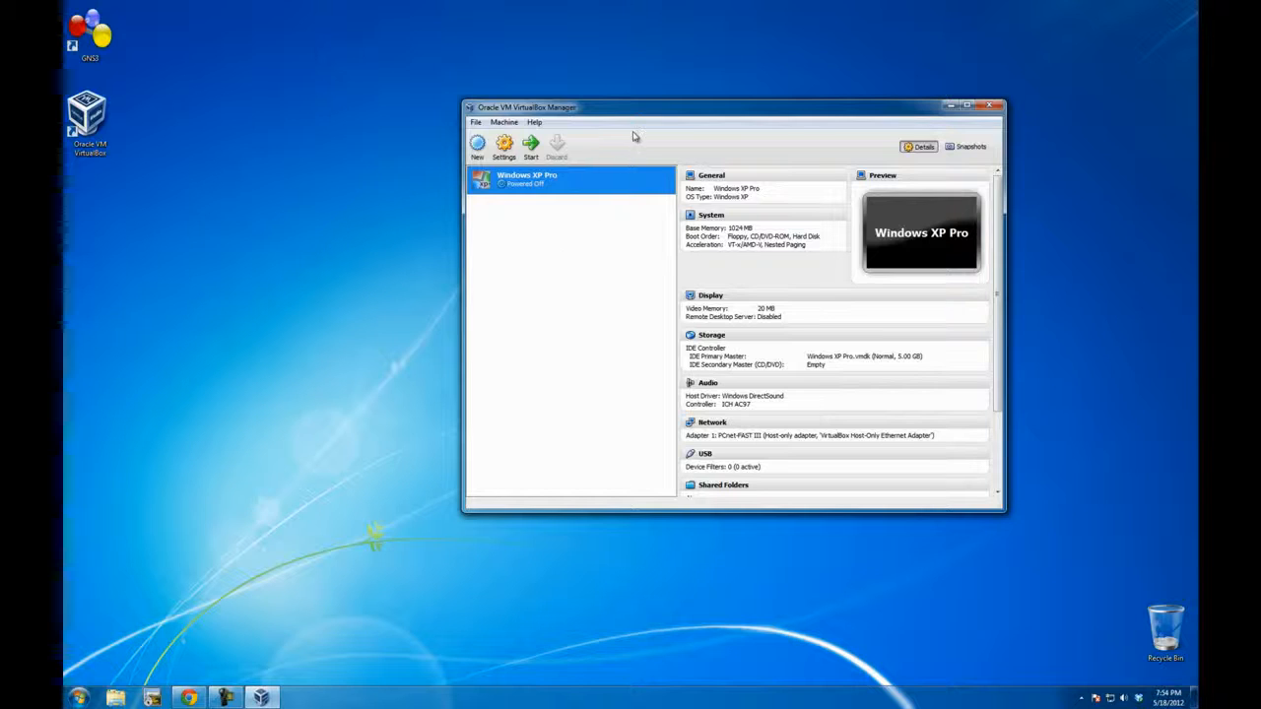
Step: Add another host-only network in VirtualBox's global network preferences and accept the settings
{"action": "left_click_drag", "start_coordinate": [657, 109], "coordinate": [590, 135]}
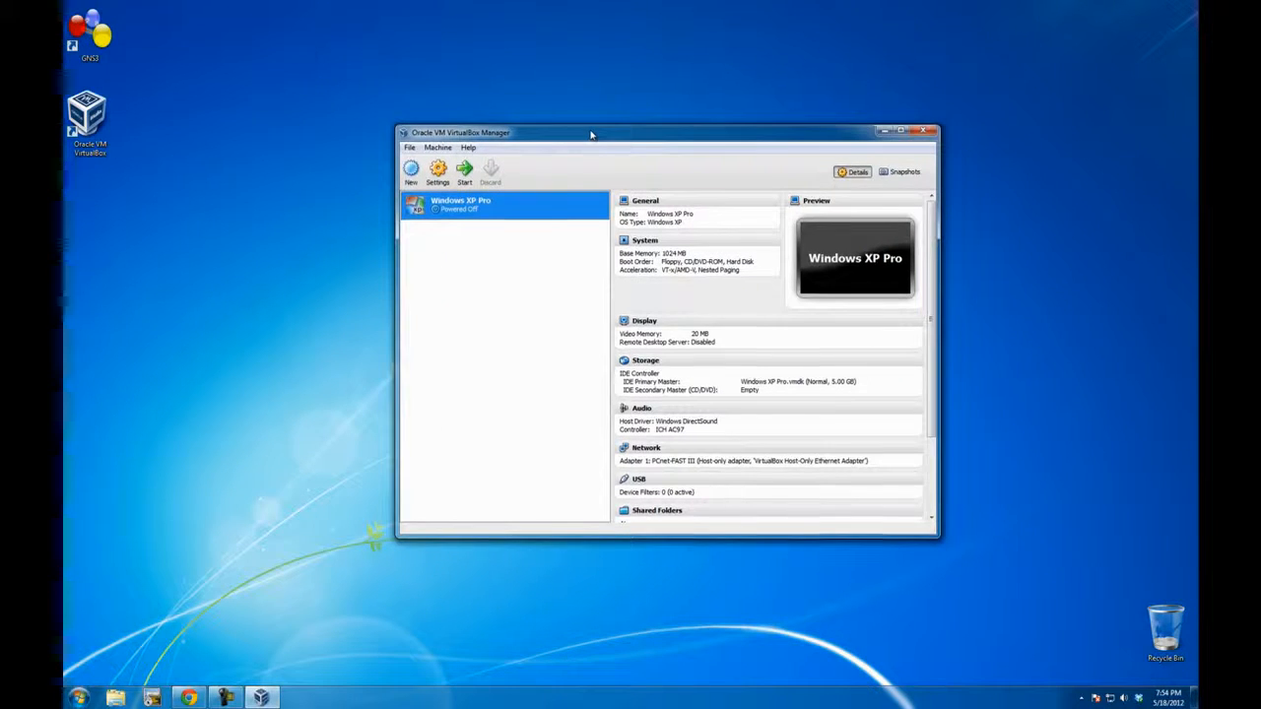
{"action": "left_click", "coordinate": [408, 149]}
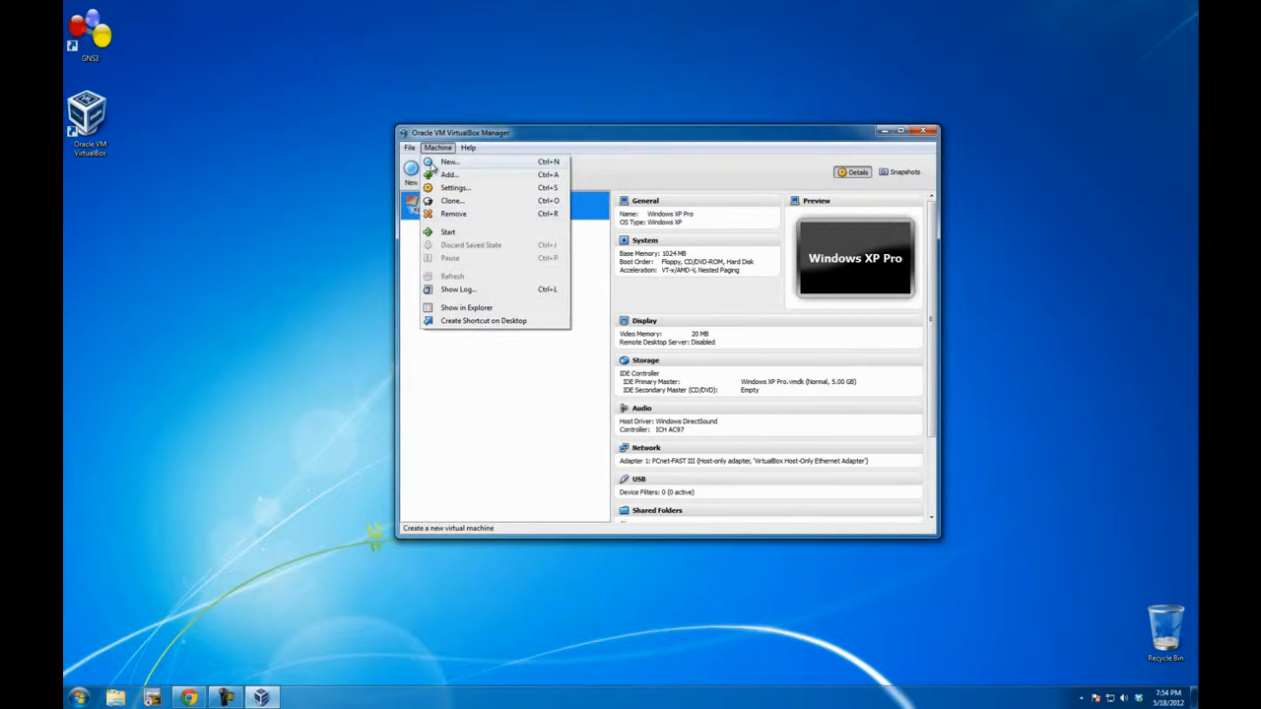
{"action": "left_click", "coordinate": [441, 206]}
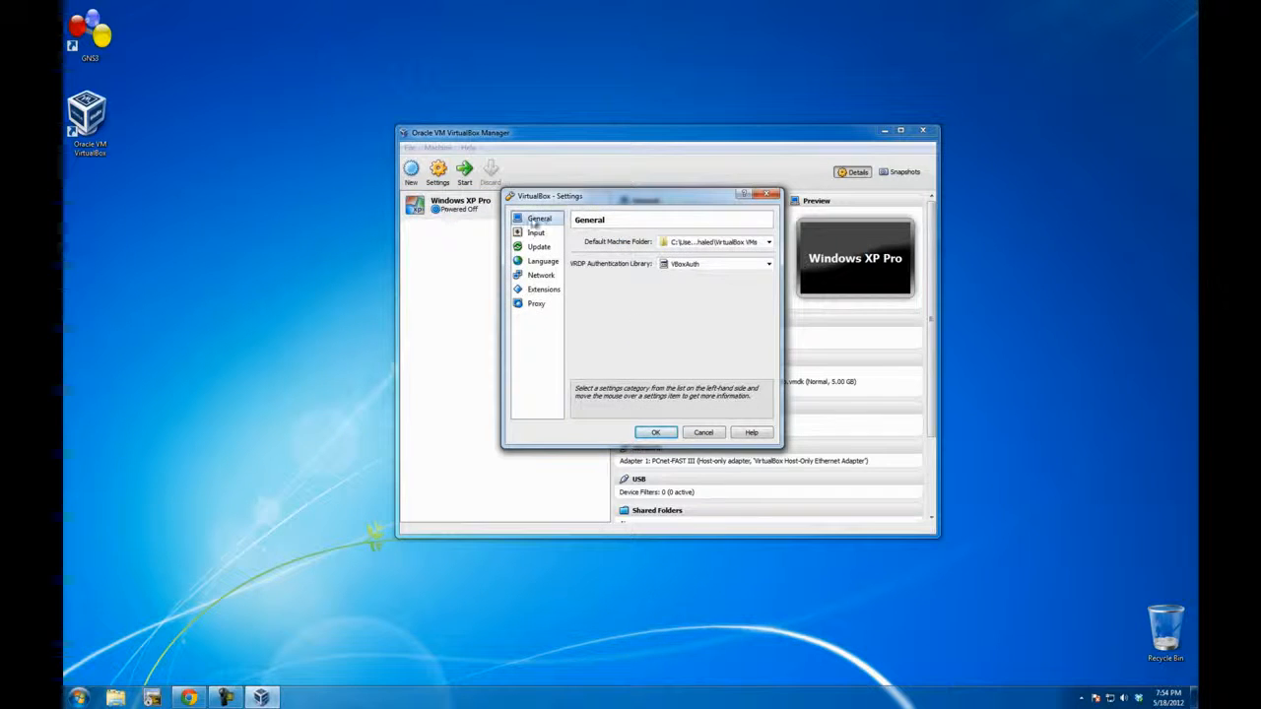
{"action": "left_click", "coordinate": [540, 276]}
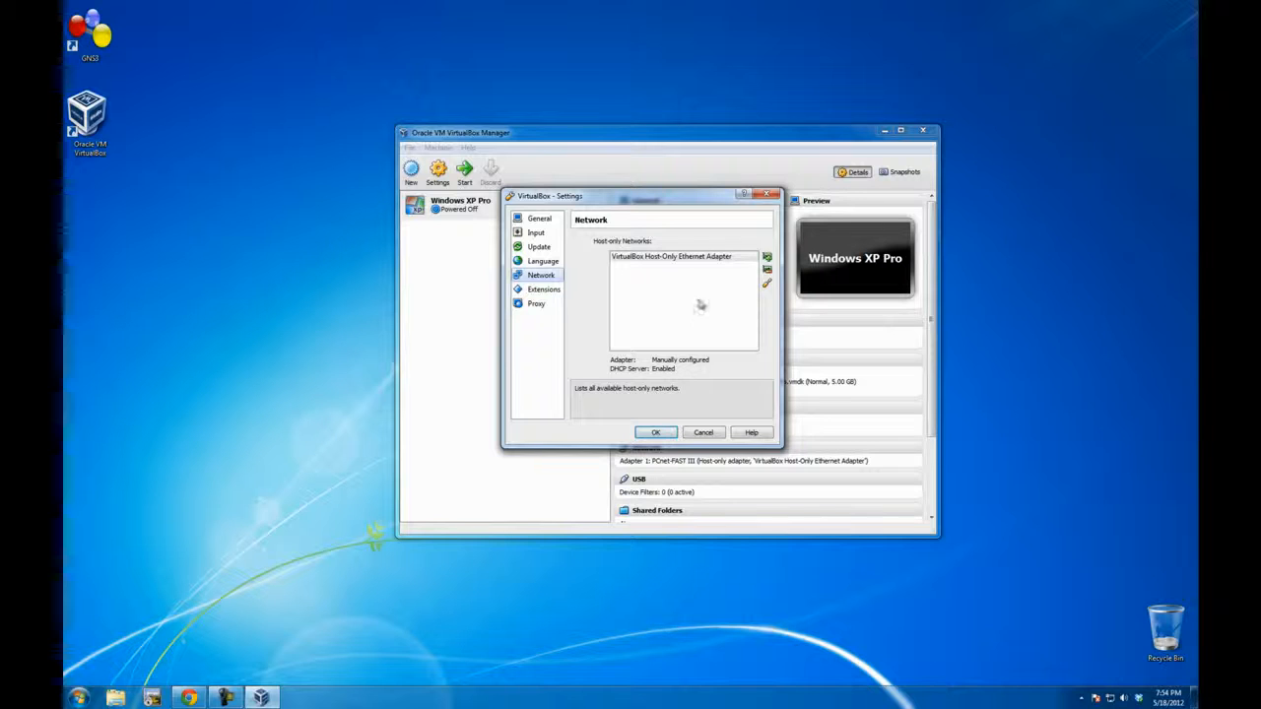
{"action": "left_click", "coordinate": [767, 257]}
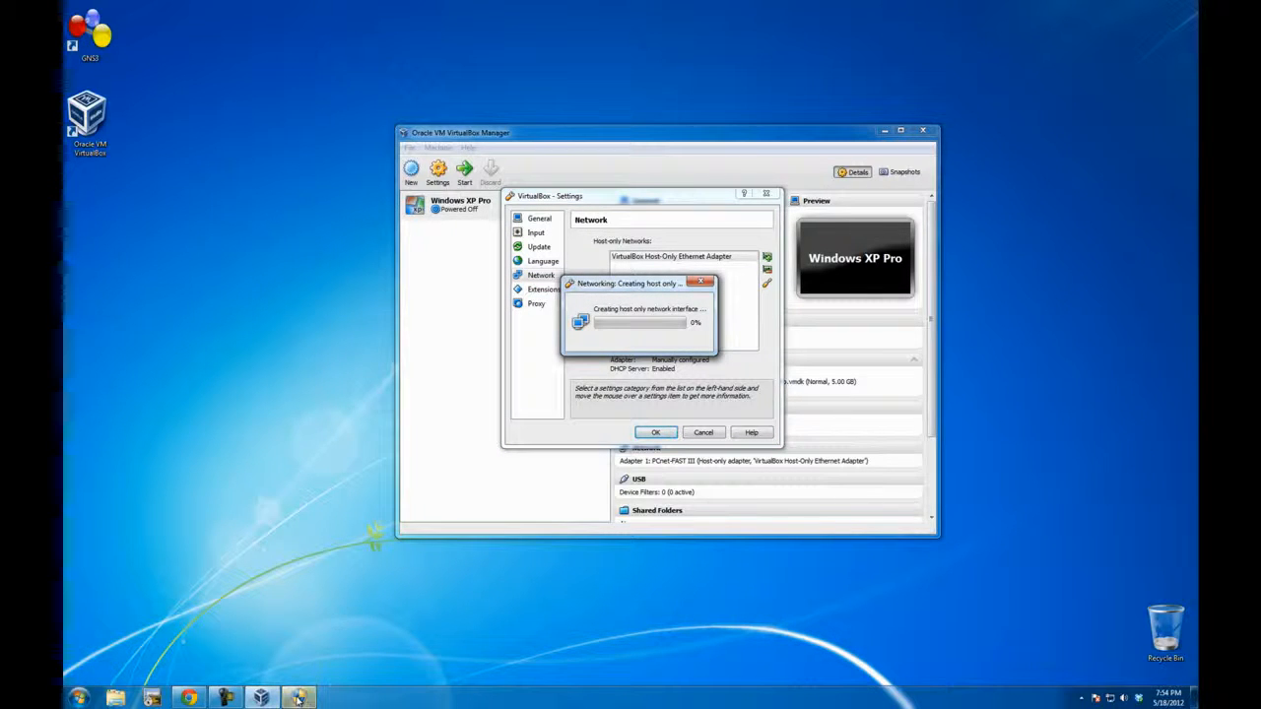
{"action": "mouse_move", "coordinate": [299, 701]}
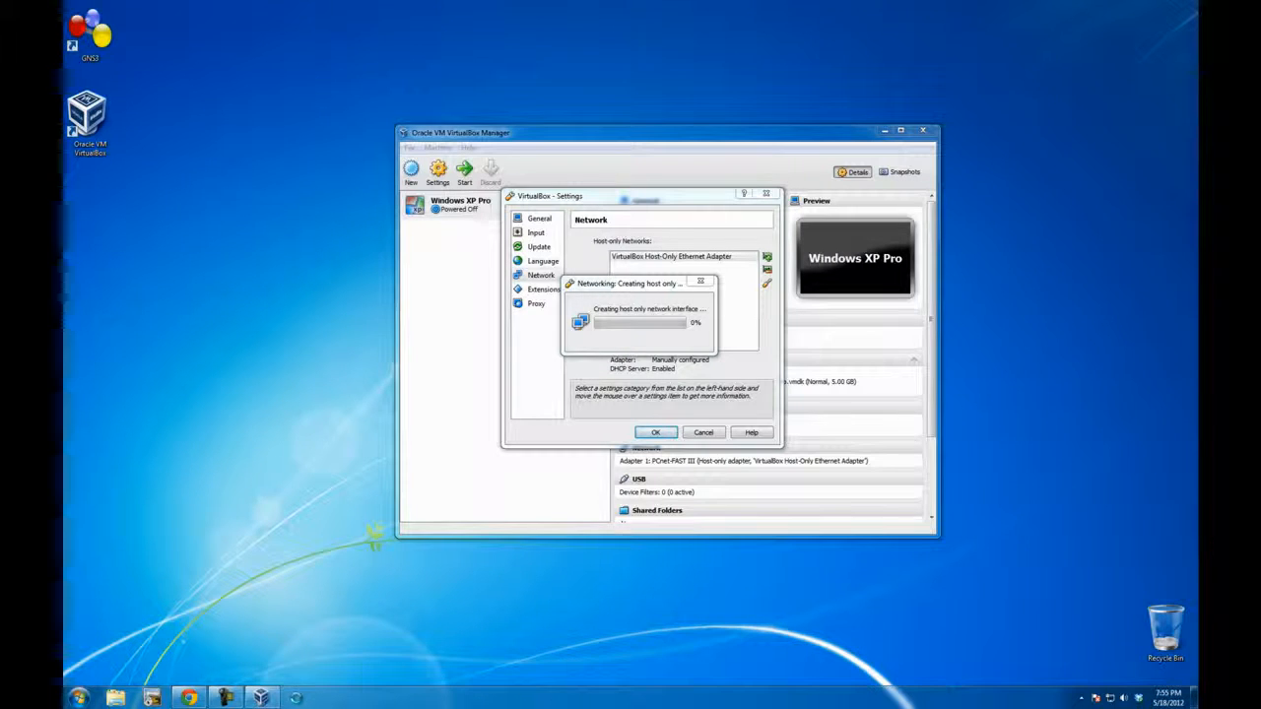
{"action": "left_click", "coordinate": [726, 270]}
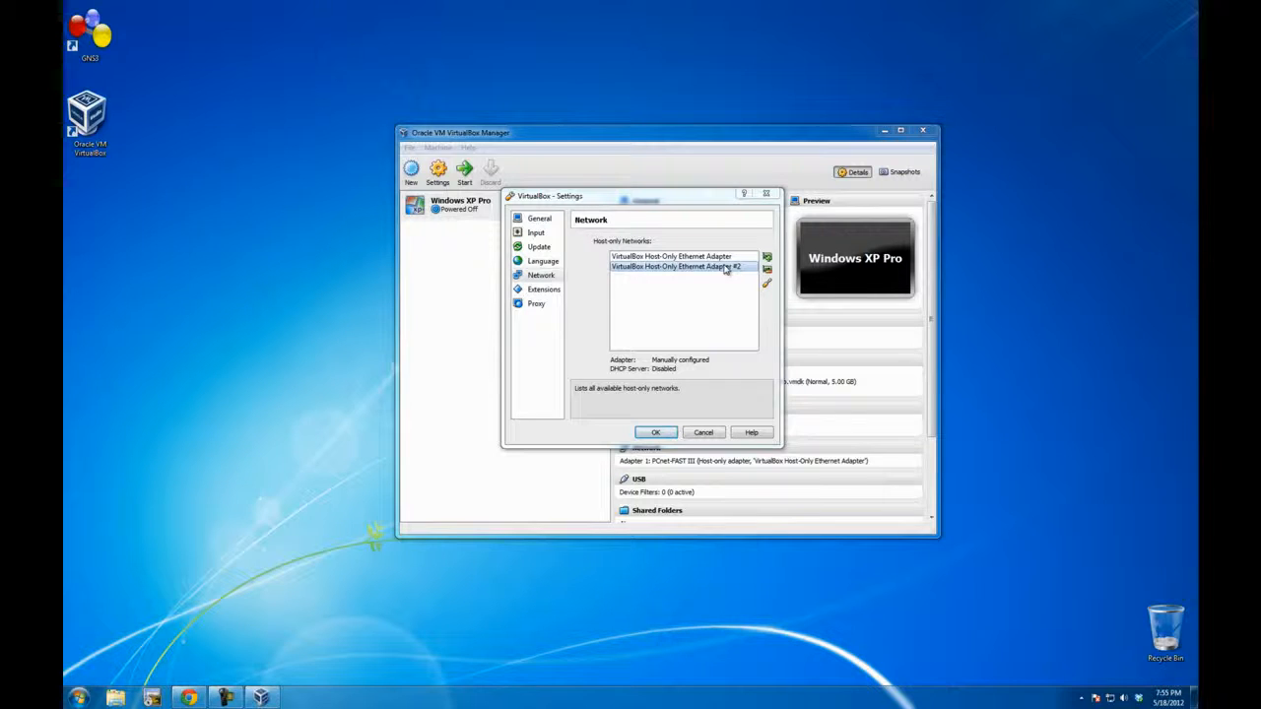
{"action": "left_click", "coordinate": [656, 433]}
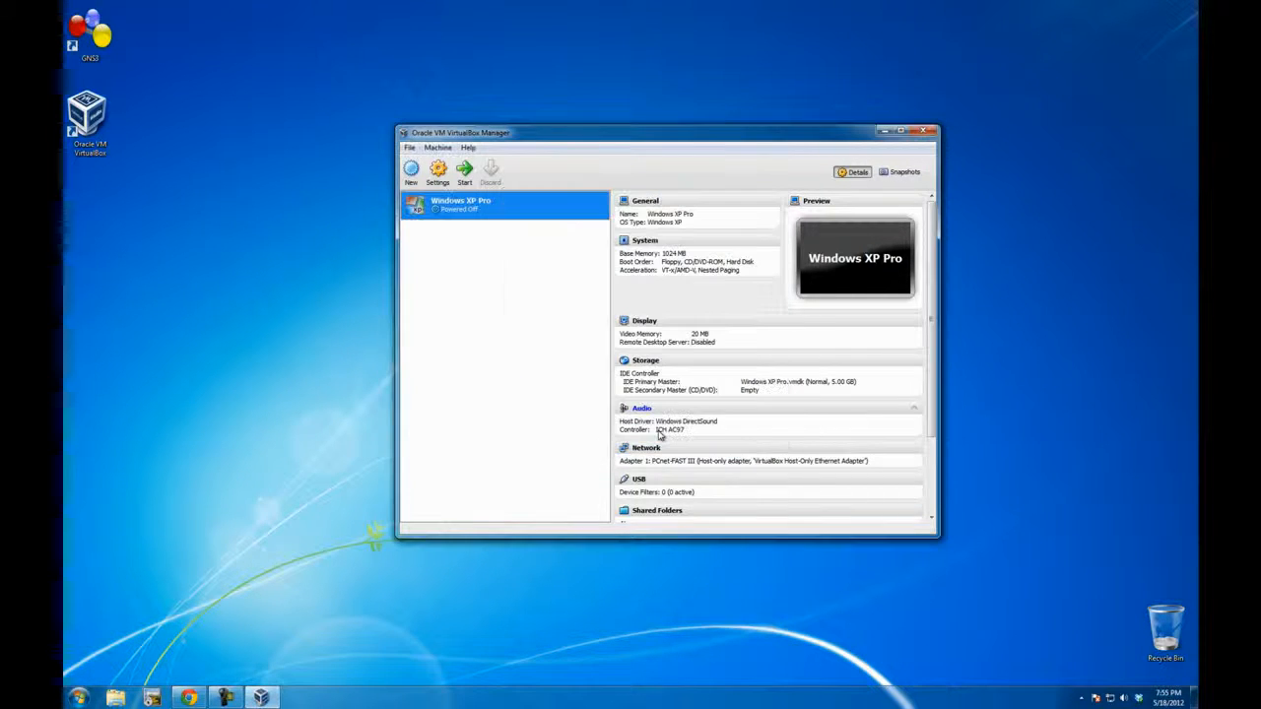
Step: Open the Windows XP Pro machine's network settings and keep Adapter 1 on "VirtualBox Host-Only Ethernet Adapter"
{"action": "right_click", "coordinate": [469, 214]}
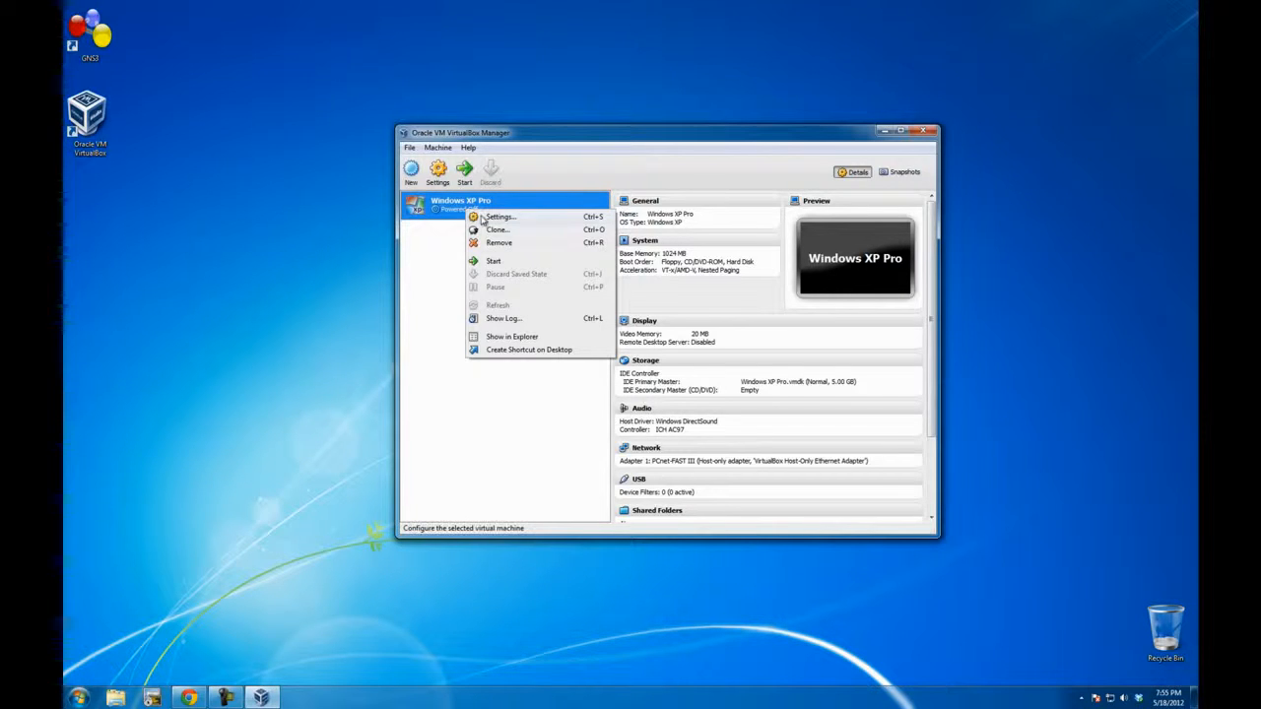
{"action": "left_click", "coordinate": [436, 245]}
{"action": "left_click", "coordinate": [438, 170]}
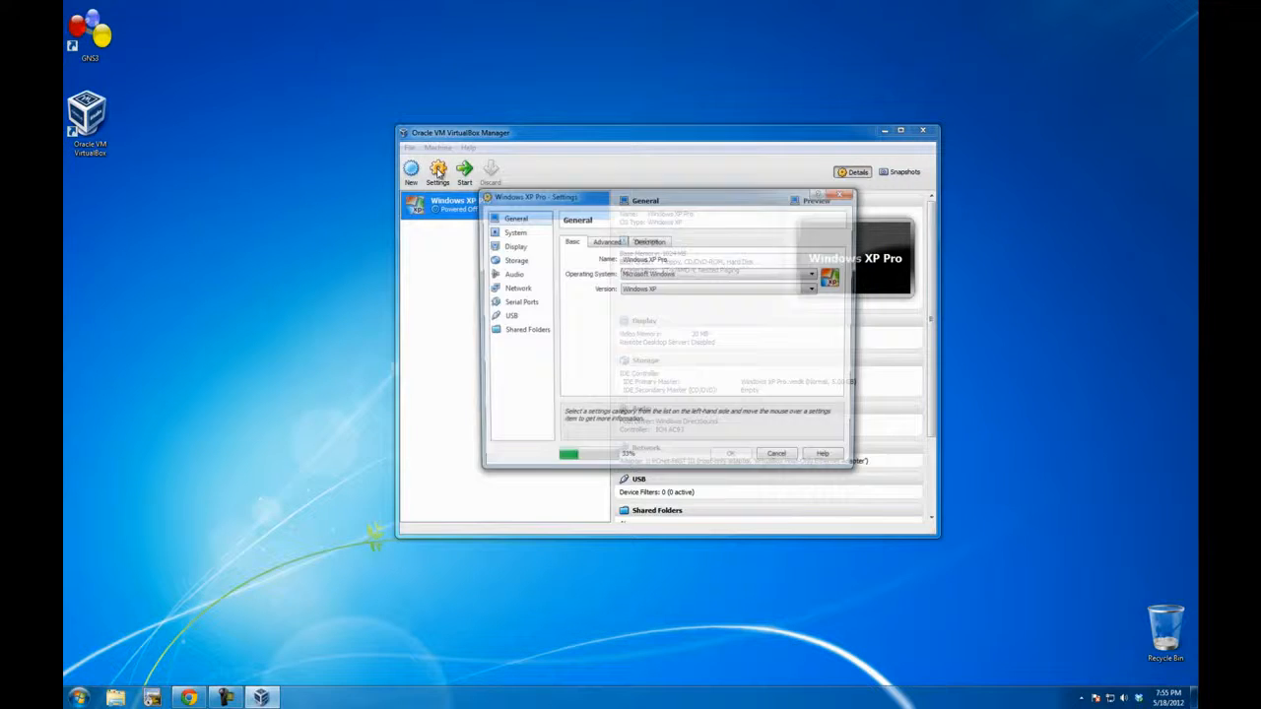
{"action": "left_click", "coordinate": [503, 289]}
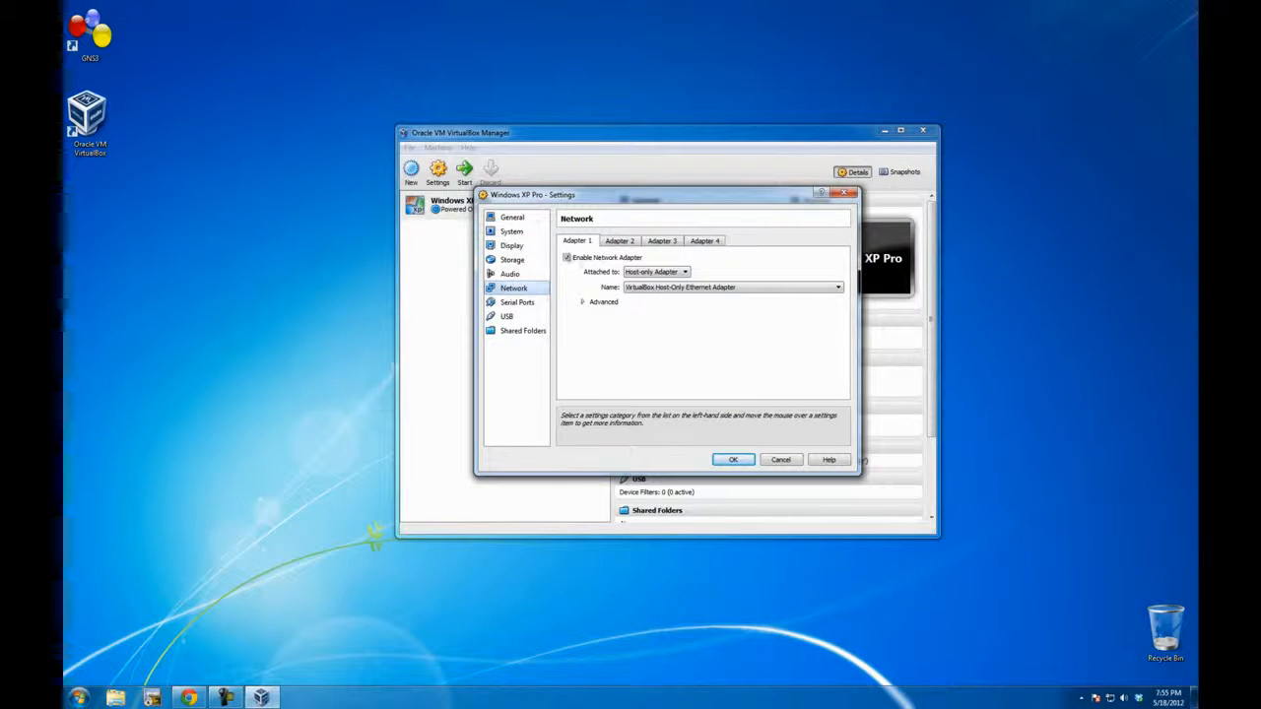
{"action": "left_click", "coordinate": [660, 287]}
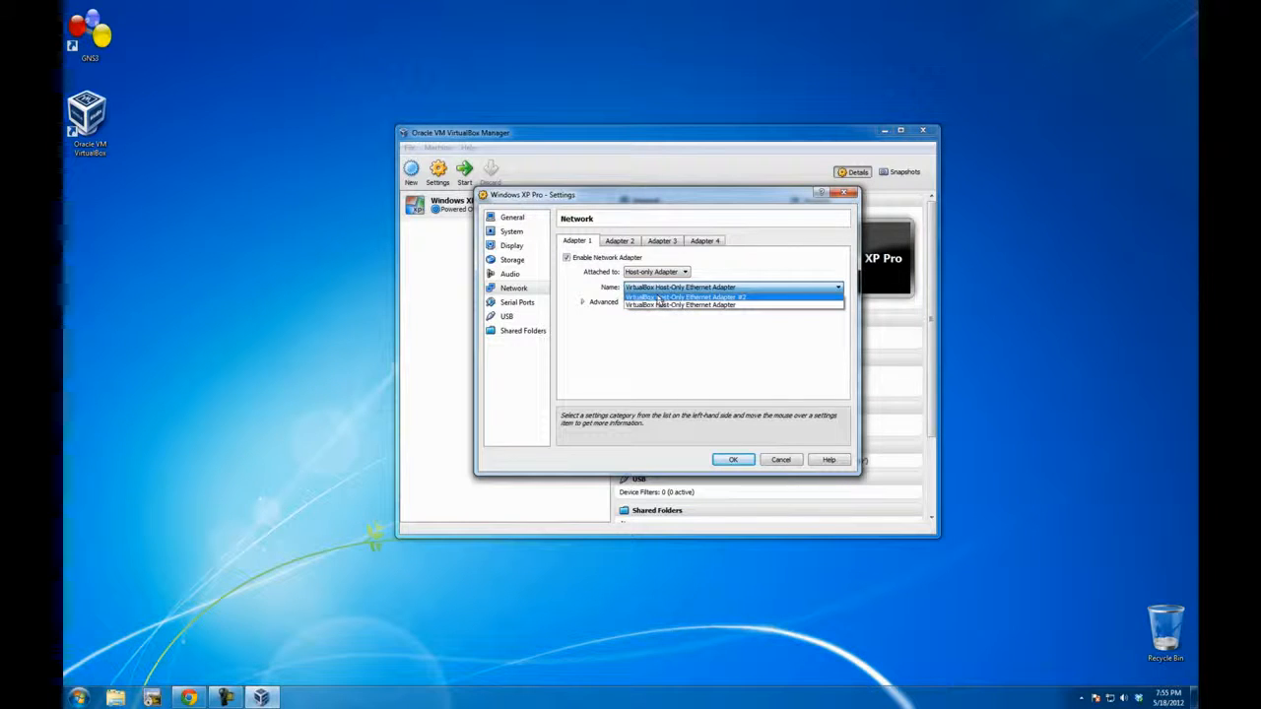
{"action": "left_click", "coordinate": [667, 305]}
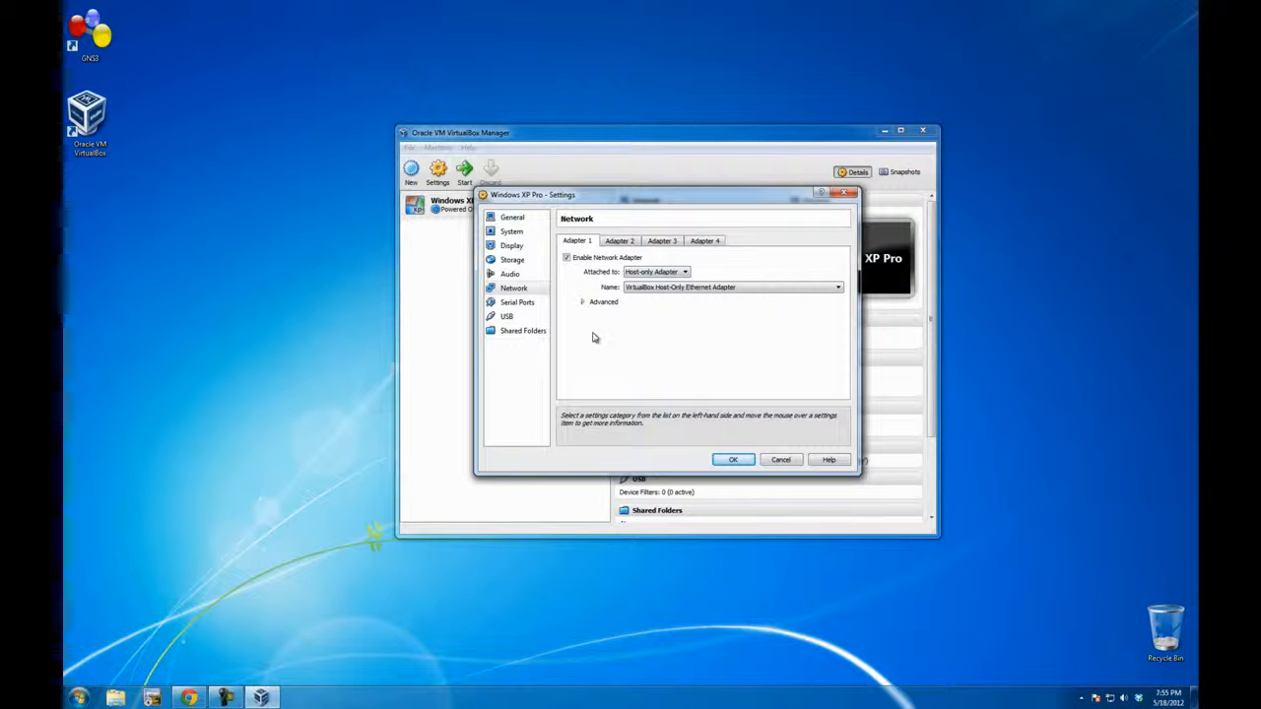
Step: Enable Adapter 2 as Host-only Adapter on "VirtualBox Host-Only Ethernet Adapter #2", disable Cable connected, and save the machine's settings
{"action": "left_click", "coordinate": [619, 240]}
{"action": "left_click", "coordinate": [566, 258]}
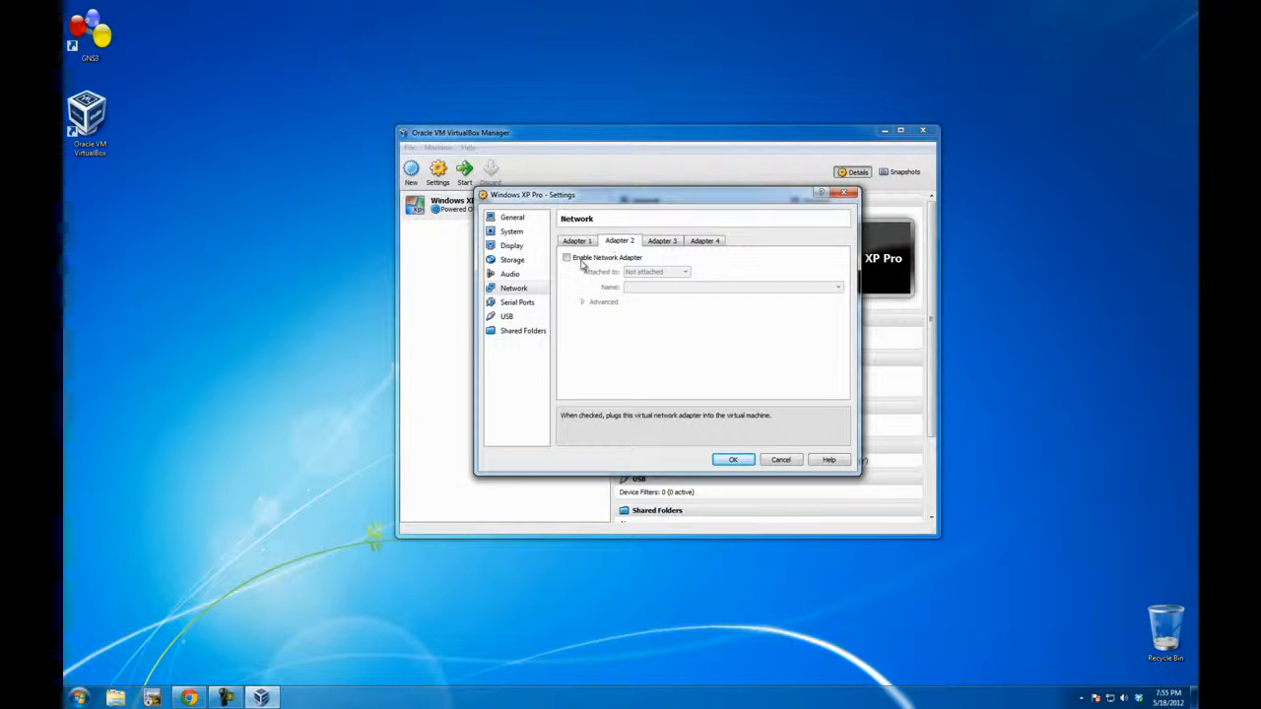
{"action": "left_click", "coordinate": [656, 272]}
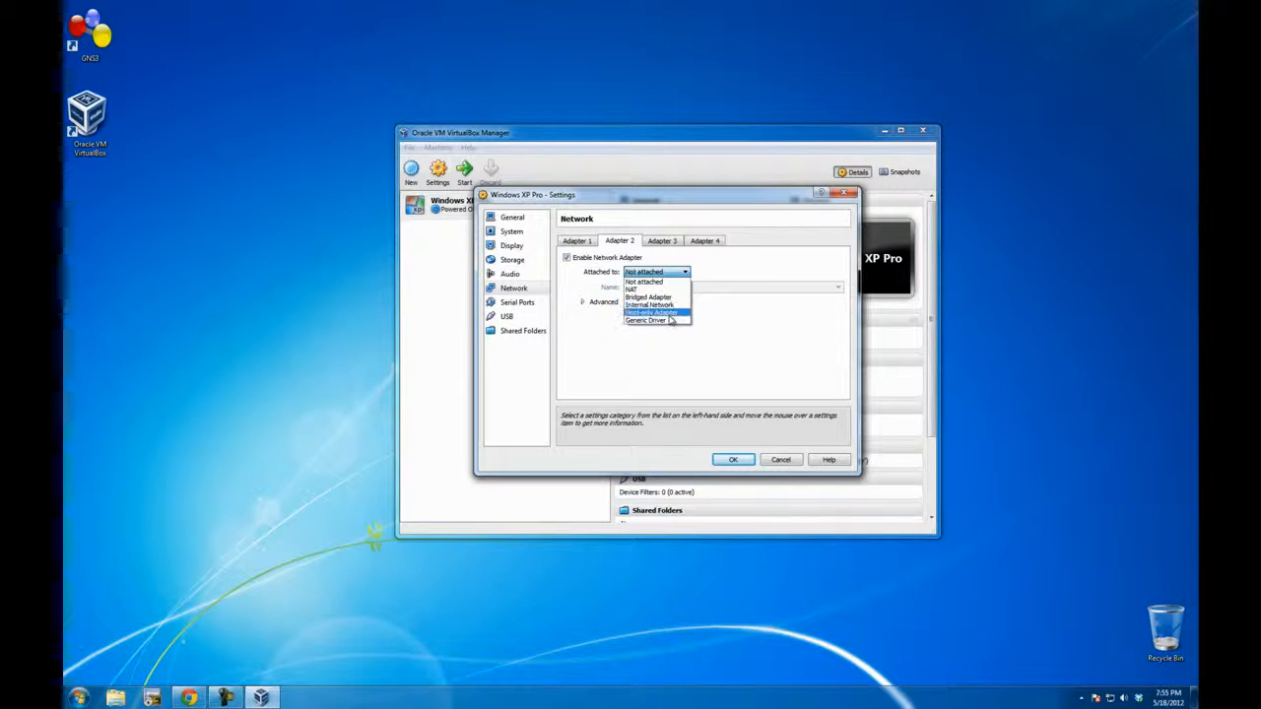
{"action": "left_click", "coordinate": [669, 313]}
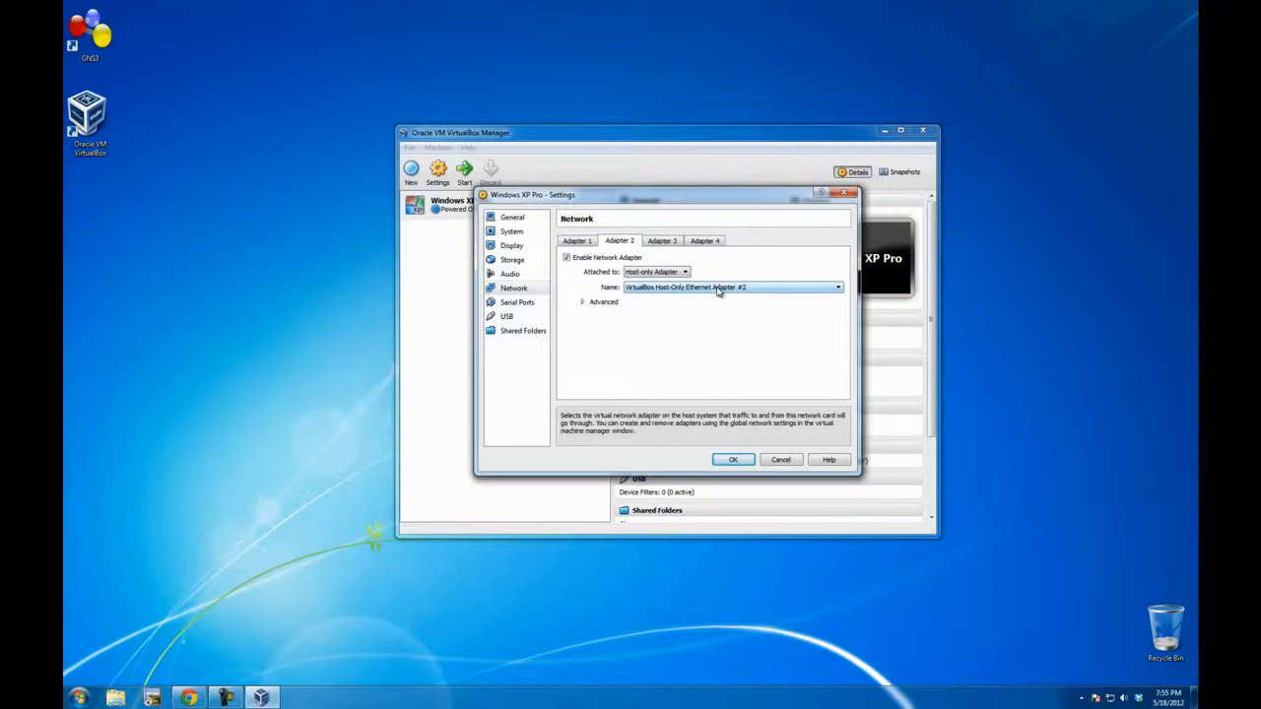
{"action": "left_click", "coordinate": [582, 303]}
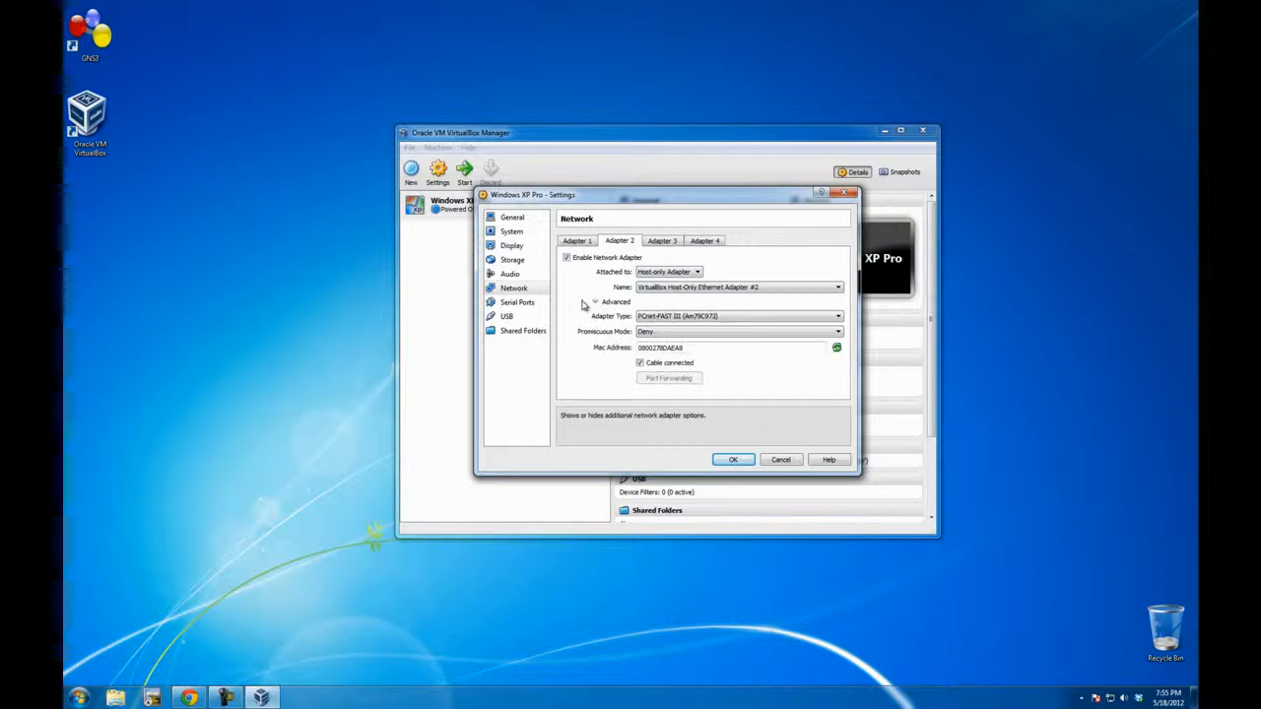
{"action": "left_click", "coordinate": [640, 363]}
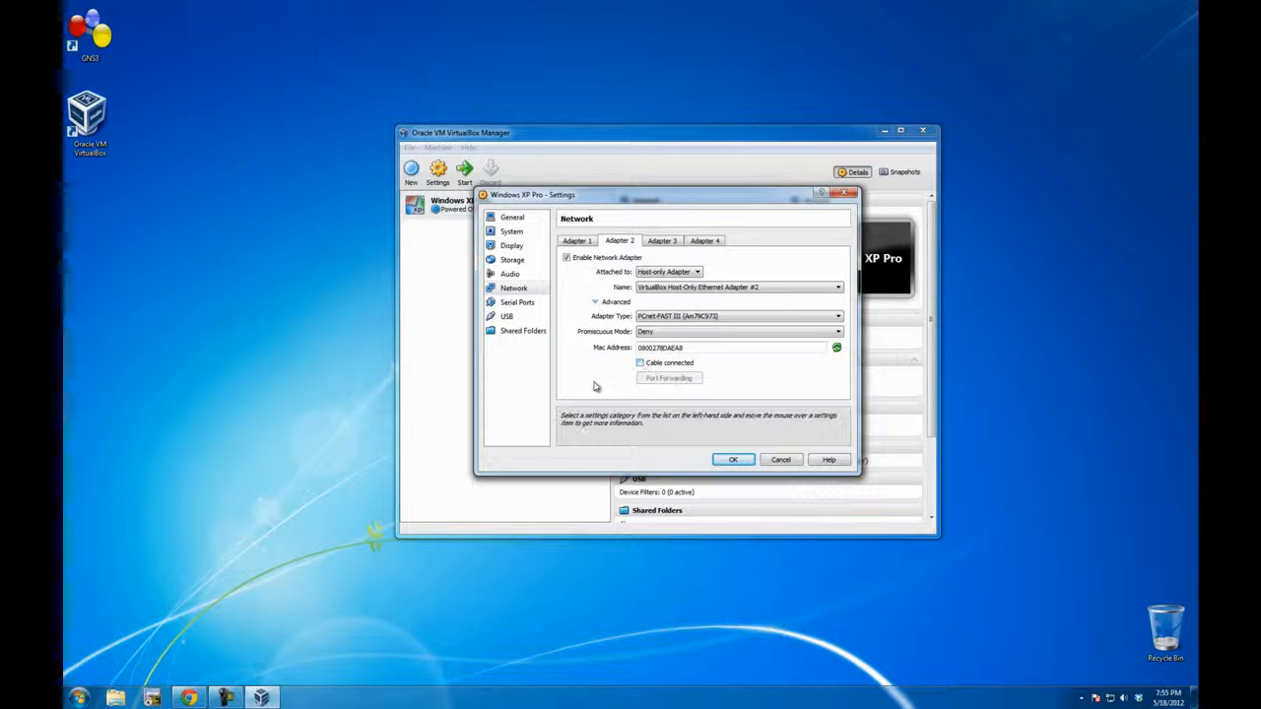
{"action": "left_click", "coordinate": [733, 461]}
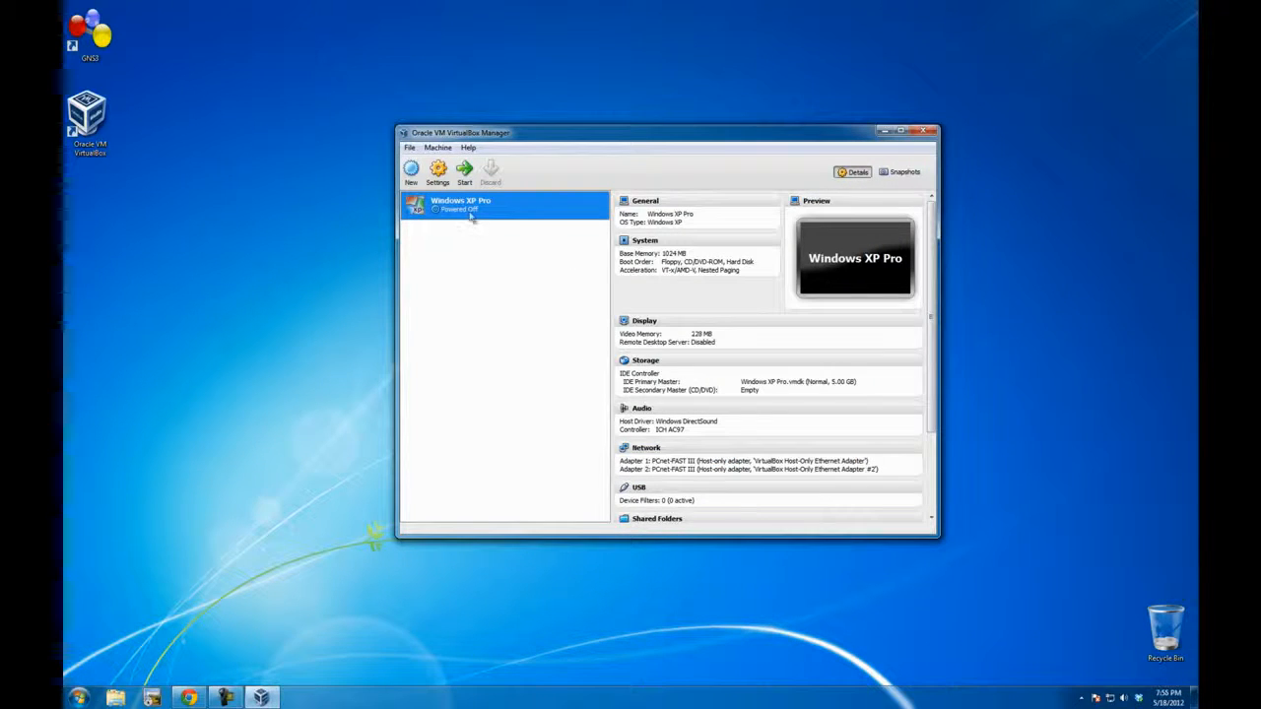
Step: Exit VirtualBox Manager and launch GNS3 from the desktop
{"action": "left_click", "coordinate": [409, 147]}
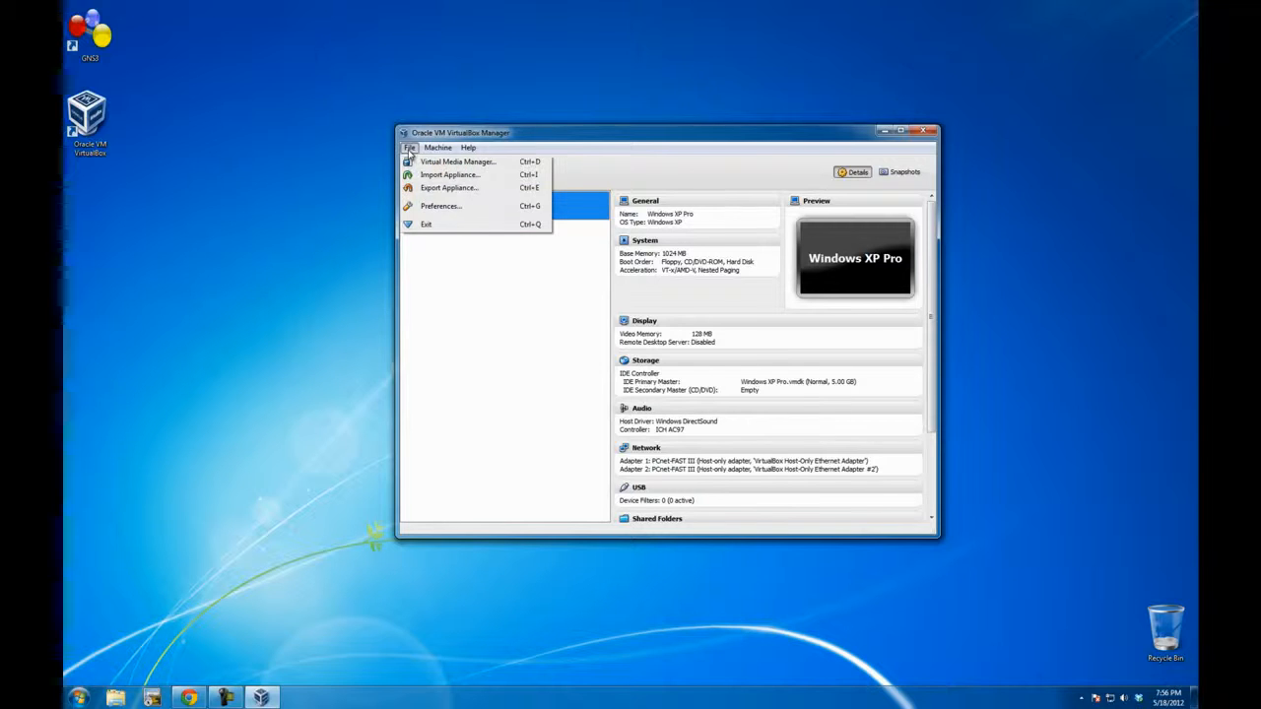
{"action": "left_click", "coordinate": [426, 225]}
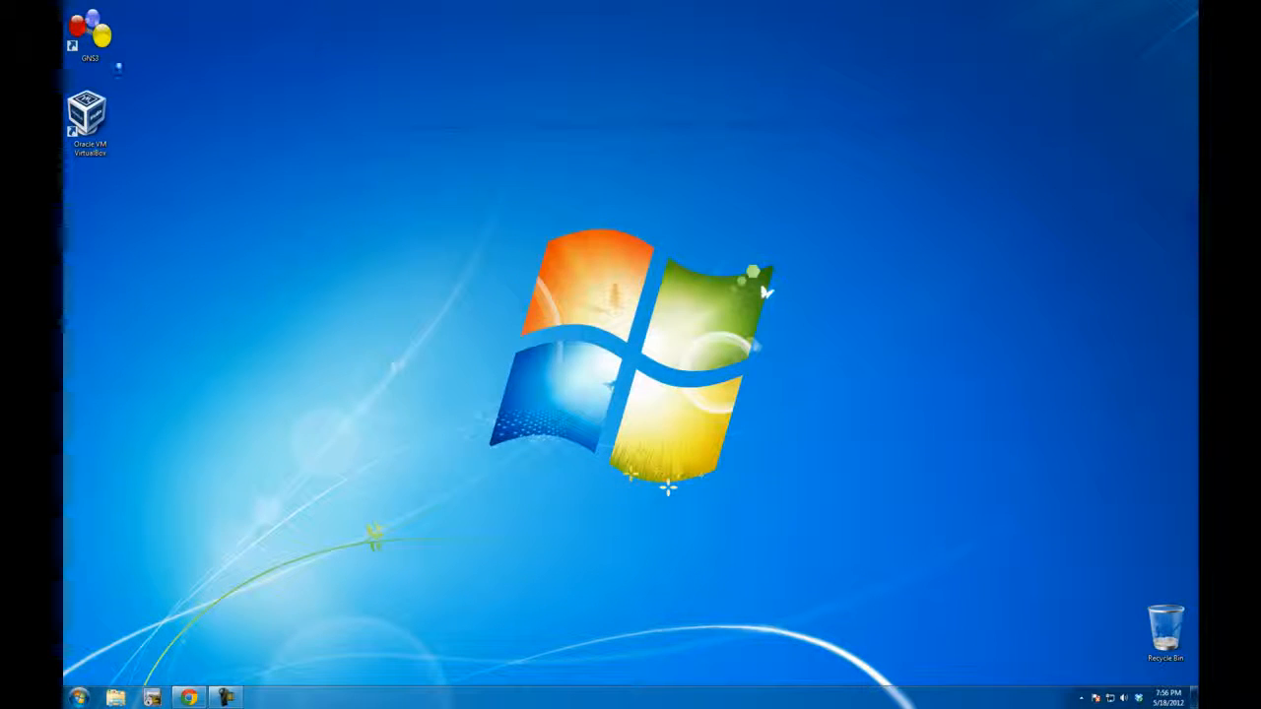
{"action": "double_click", "coordinate": [91, 33]}
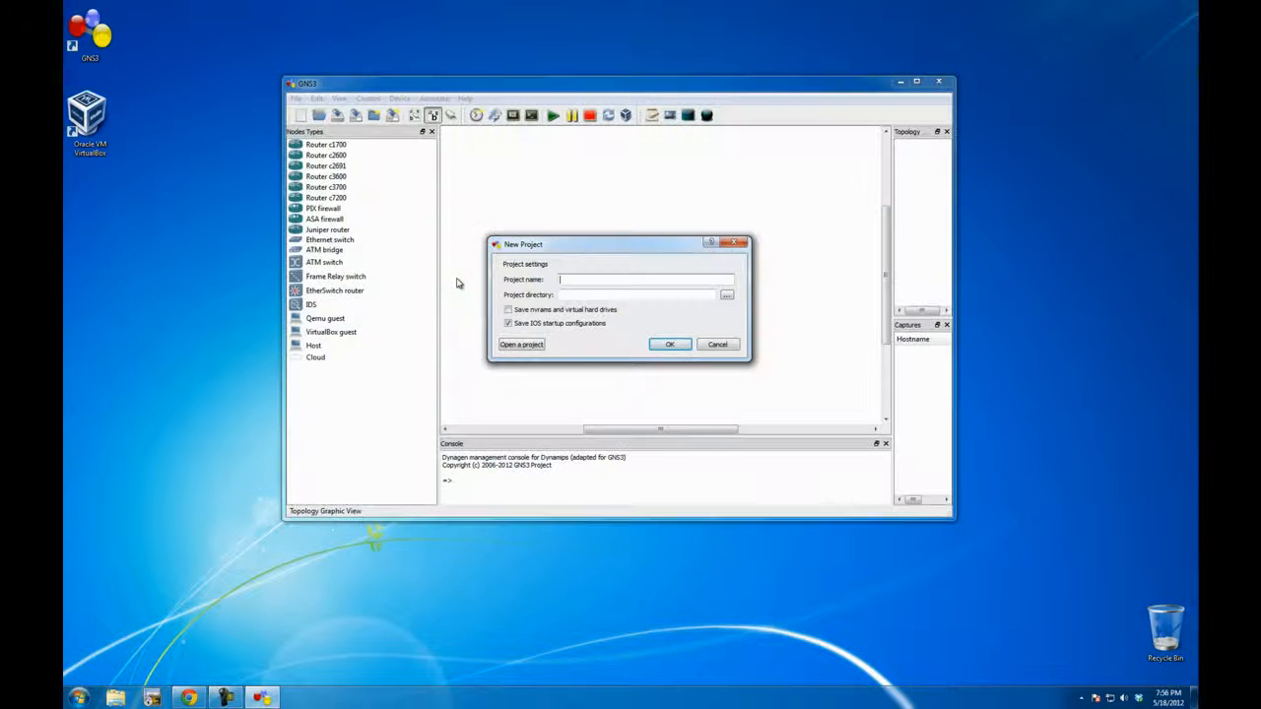
{"action": "left_click", "coordinate": [717, 344]}
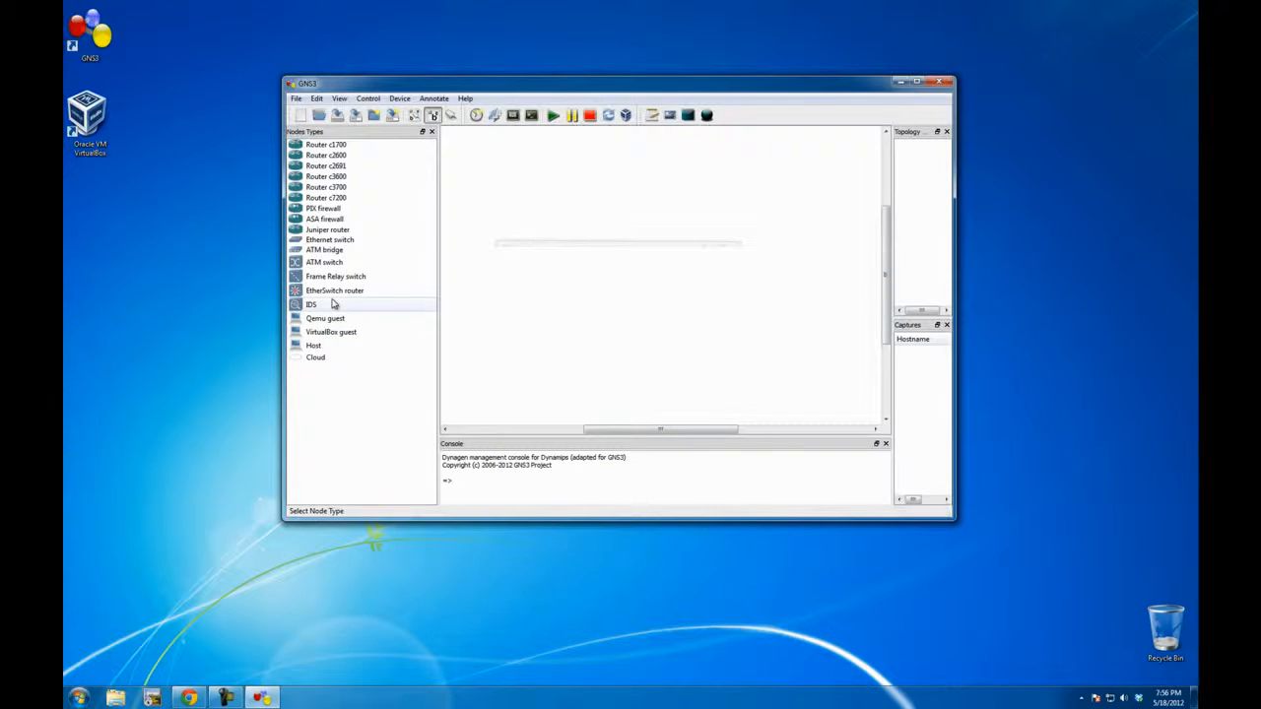
Step: Place a c3600 router and, diagonally below it, a VirtualBox guest in the topology
{"action": "left_click_drag", "start_coordinate": [335, 336], "coordinate": [532, 324]}
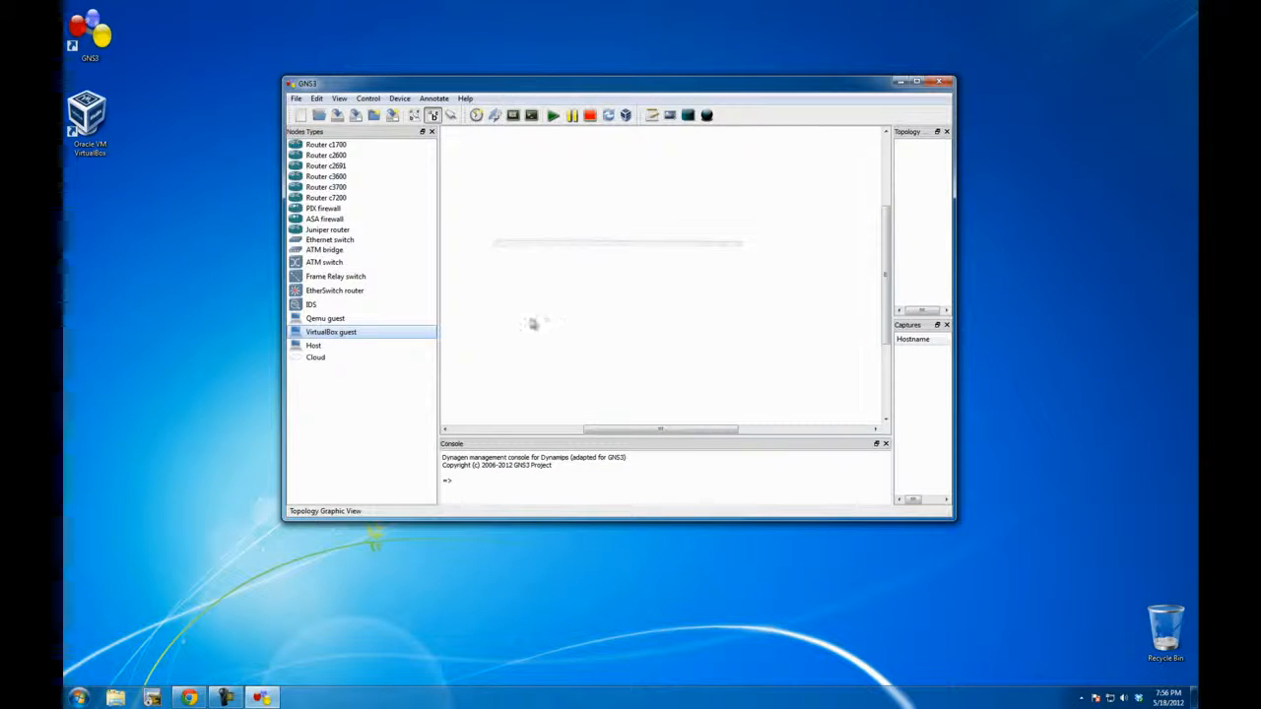
{"action": "scroll", "coordinate": [594, 302], "scroll_direction": "up", "scroll_amount": 2}
{"action": "left_click", "coordinate": [543, 299]}
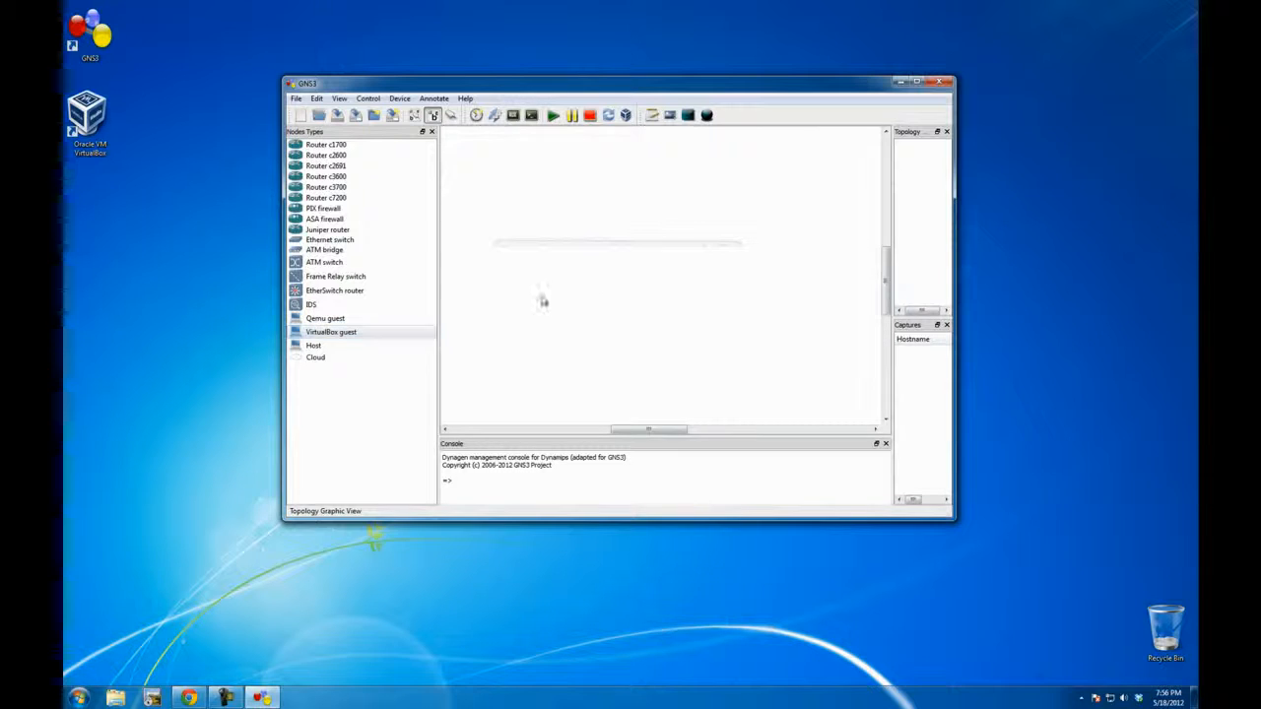
{"action": "left_click_drag", "start_coordinate": [317, 180], "coordinate": [757, 208]}
{"action": "left_click_drag", "start_coordinate": [344, 331], "coordinate": [660, 354]}
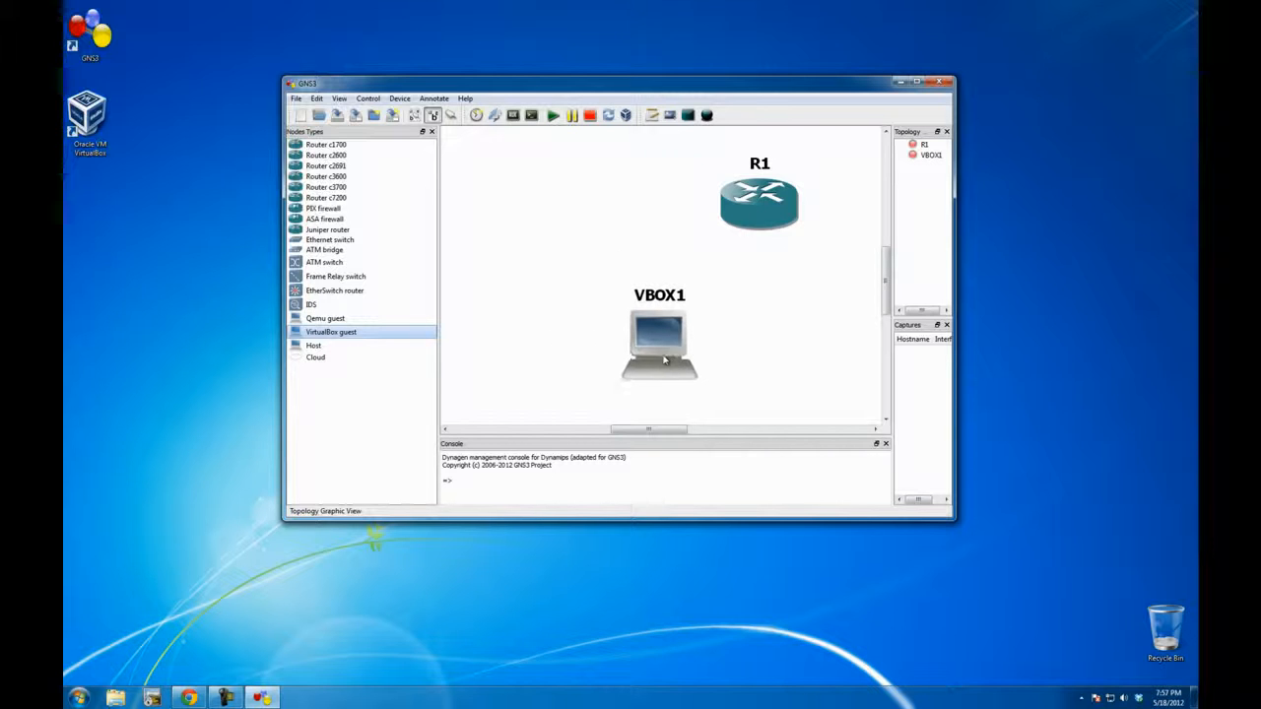
Step: Change the VirtualBox guest's hostname to PC
{"action": "right_click", "coordinate": [661, 356]}
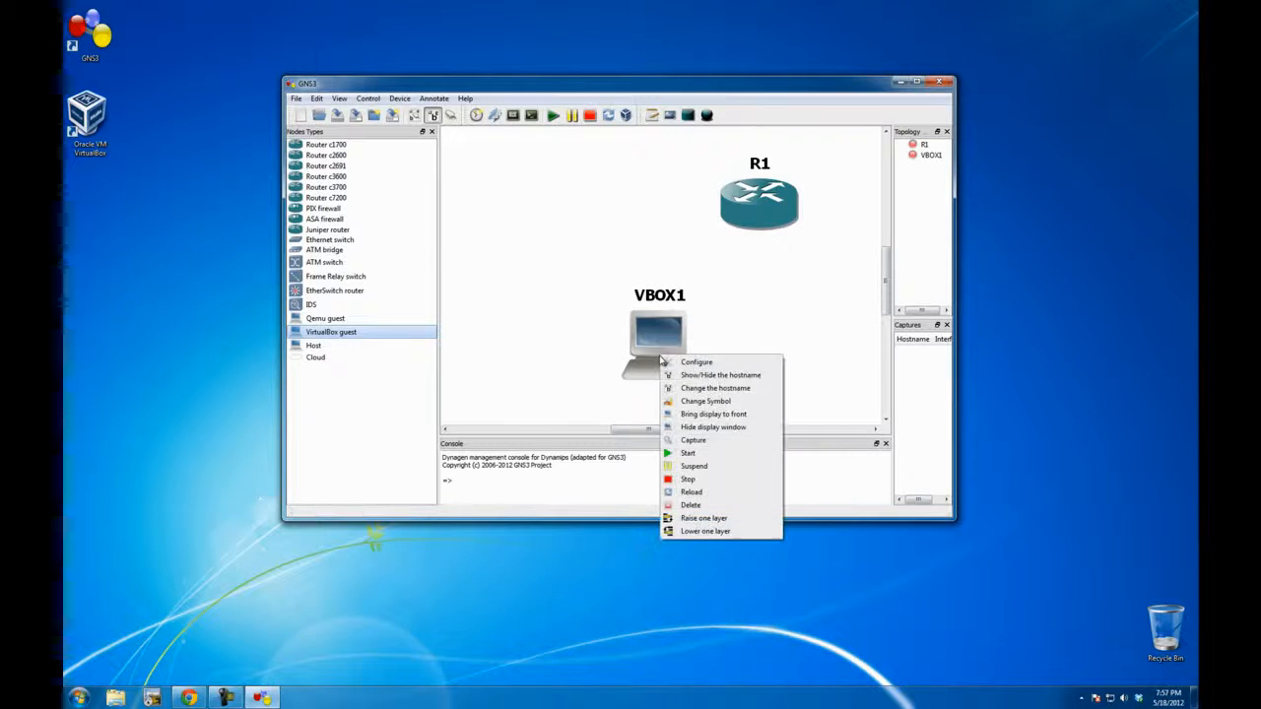
{"action": "left_click", "coordinate": [717, 388]}
{"action": "type", "text": "PC"}
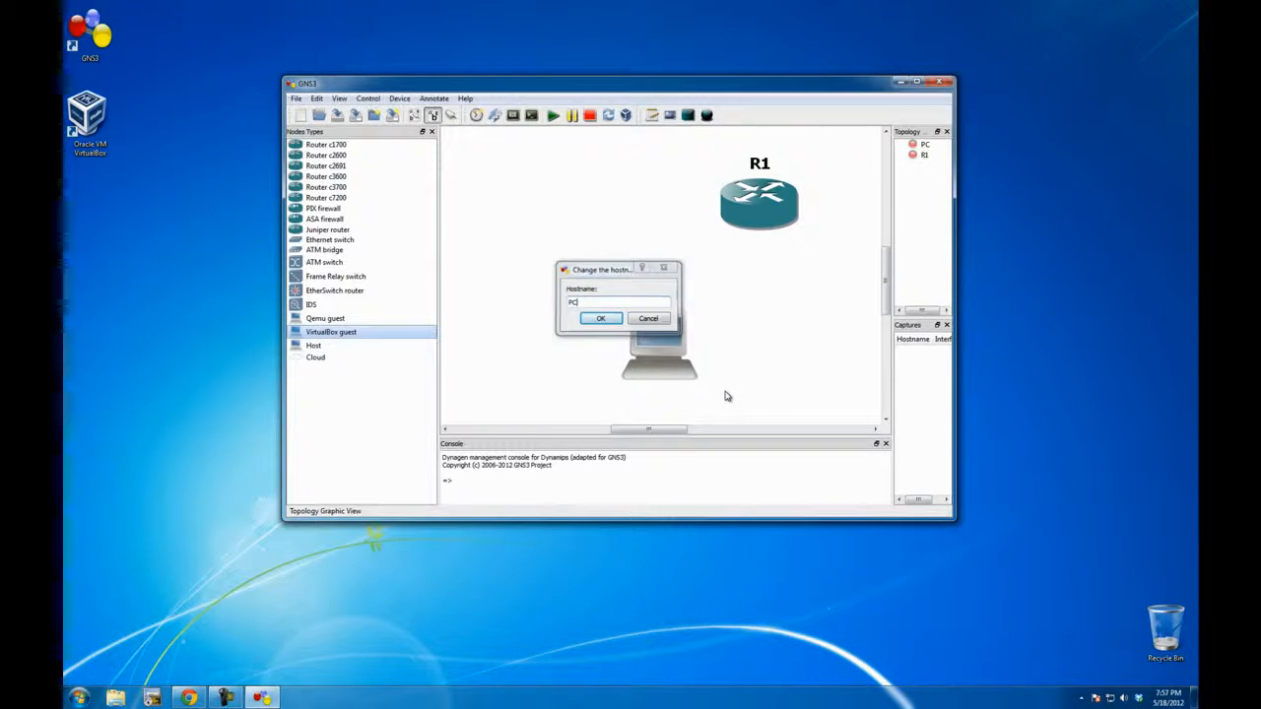
{"action": "key", "text": "Return"}
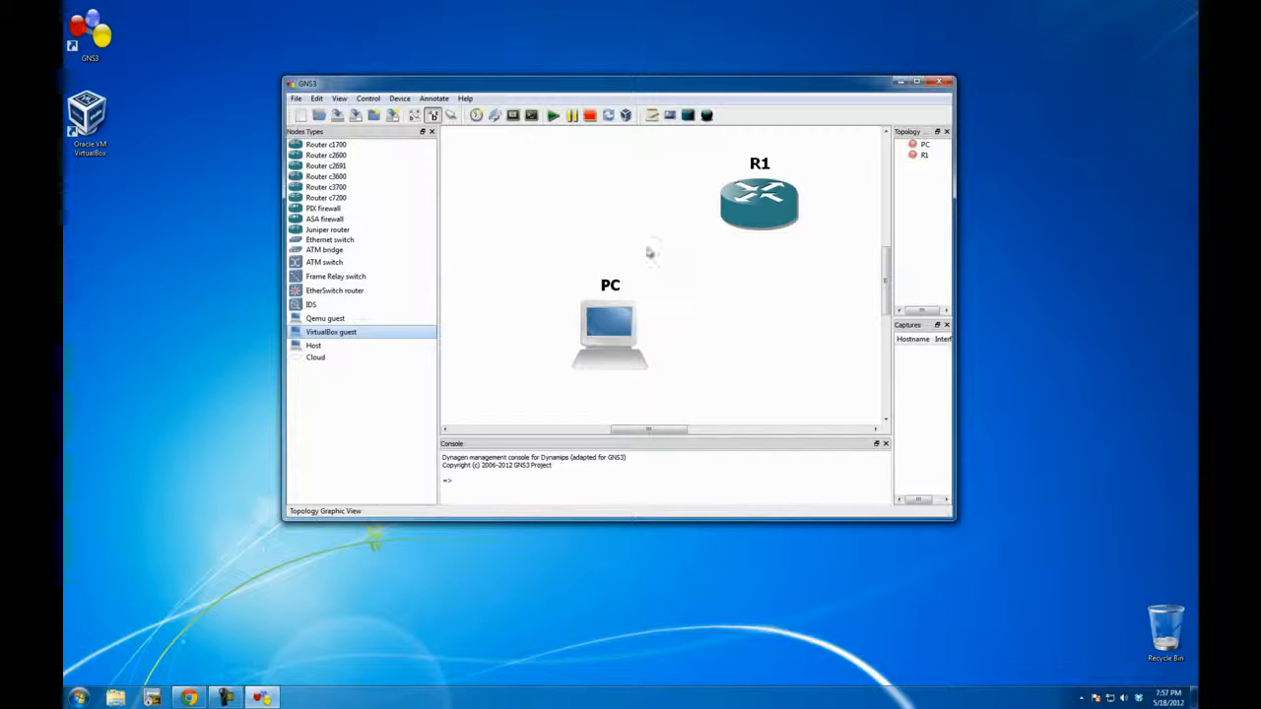
Step: Link R1 to interface e2 of PC with a FastEthernet connection and leave link mode
{"action": "left_click", "coordinate": [451, 116]}
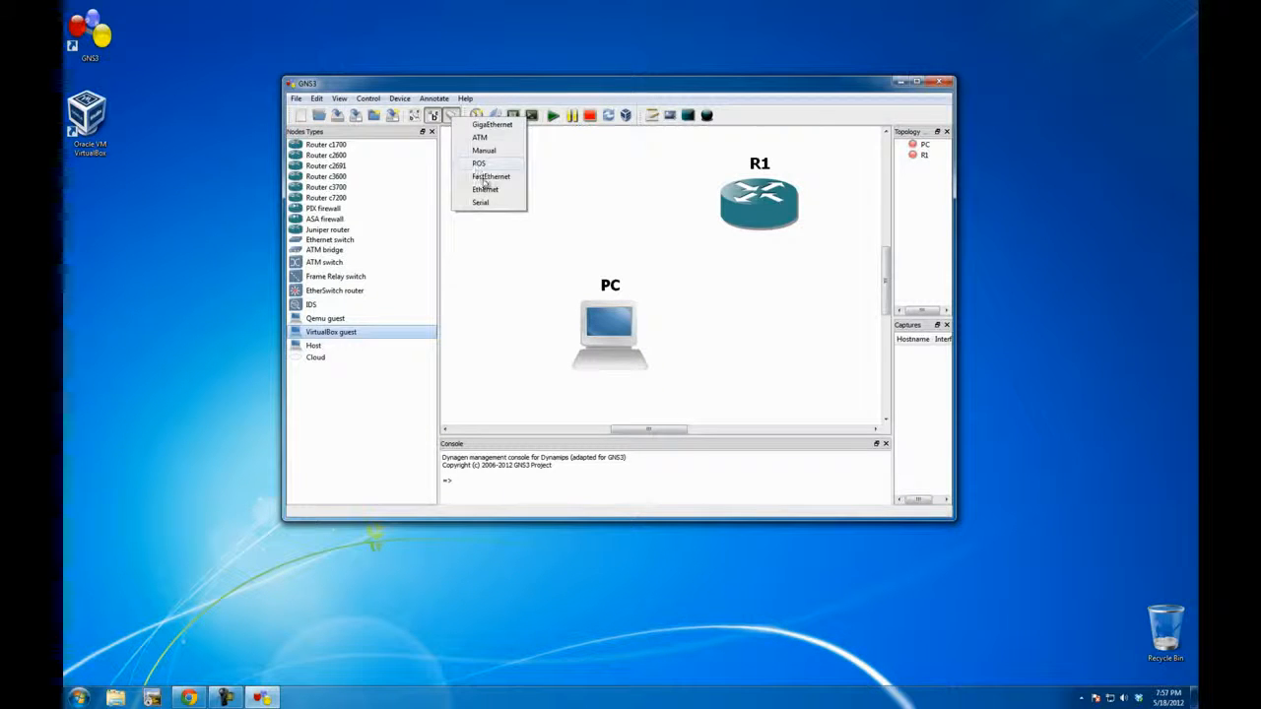
{"action": "left_click", "coordinate": [481, 180]}
{"action": "left_click", "coordinate": [754, 210]}
{"action": "left_click", "coordinate": [621, 328]}
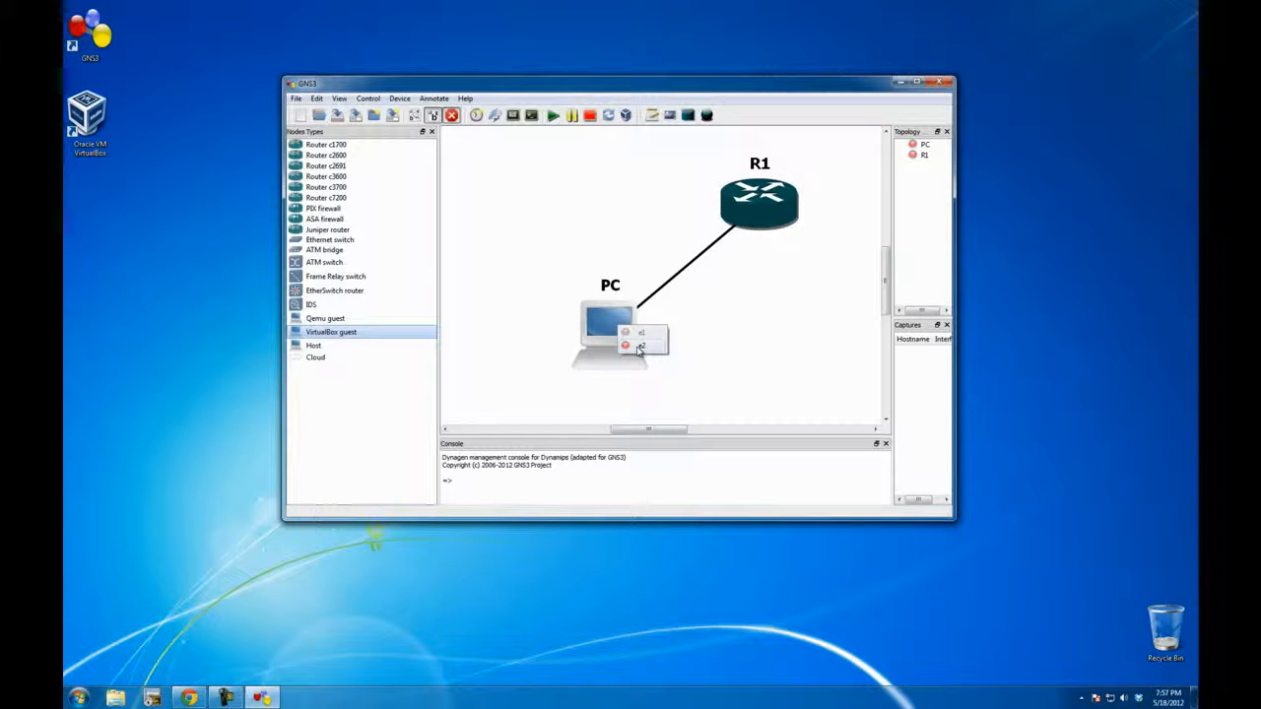
{"action": "left_click", "coordinate": [638, 348]}
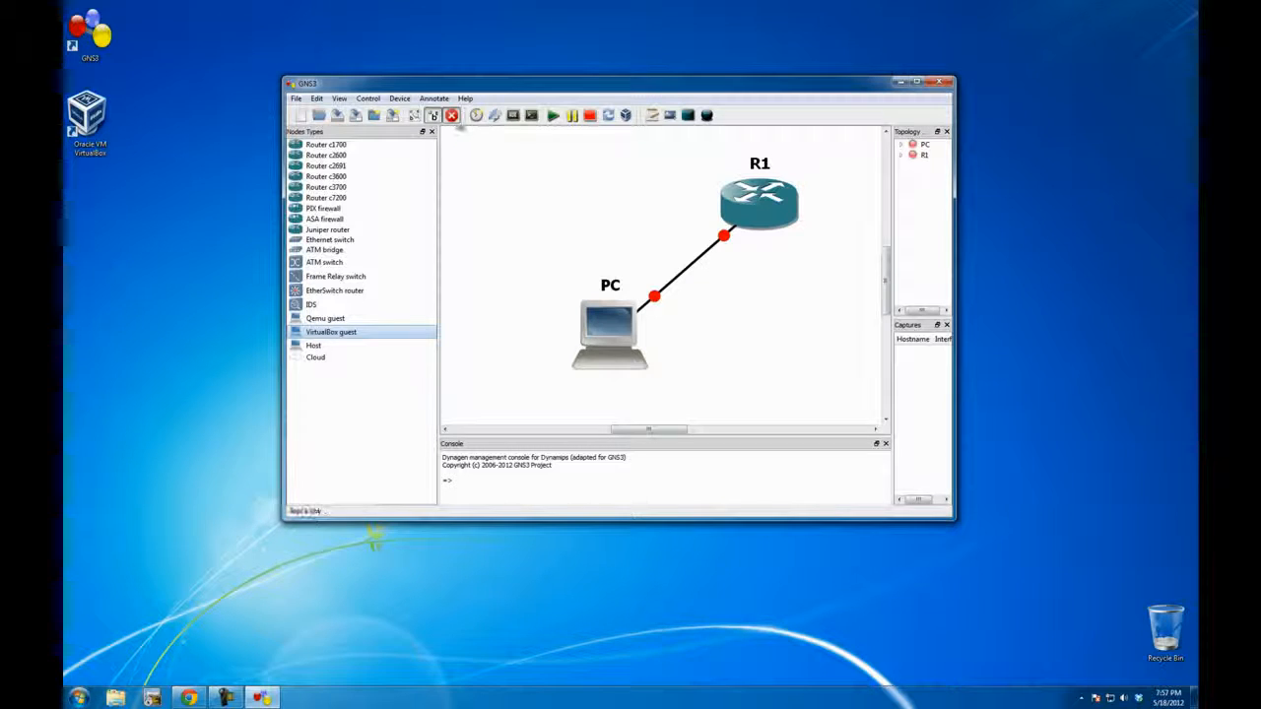
{"action": "left_click", "coordinate": [451, 115]}
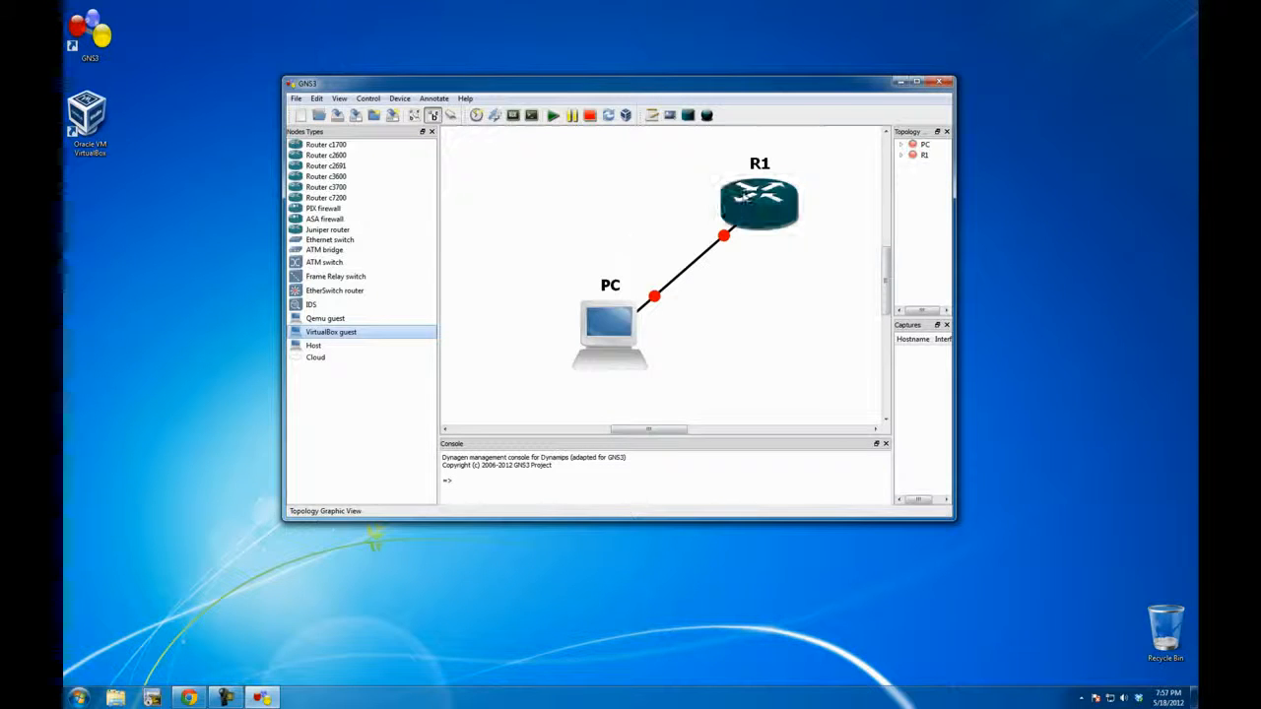
Step: Start all devices, allowing Oracle VM VirtualBox Manager through the firewall on private networks, and dock the GNS3 window to half the desktop
{"action": "left_click", "coordinate": [553, 117]}
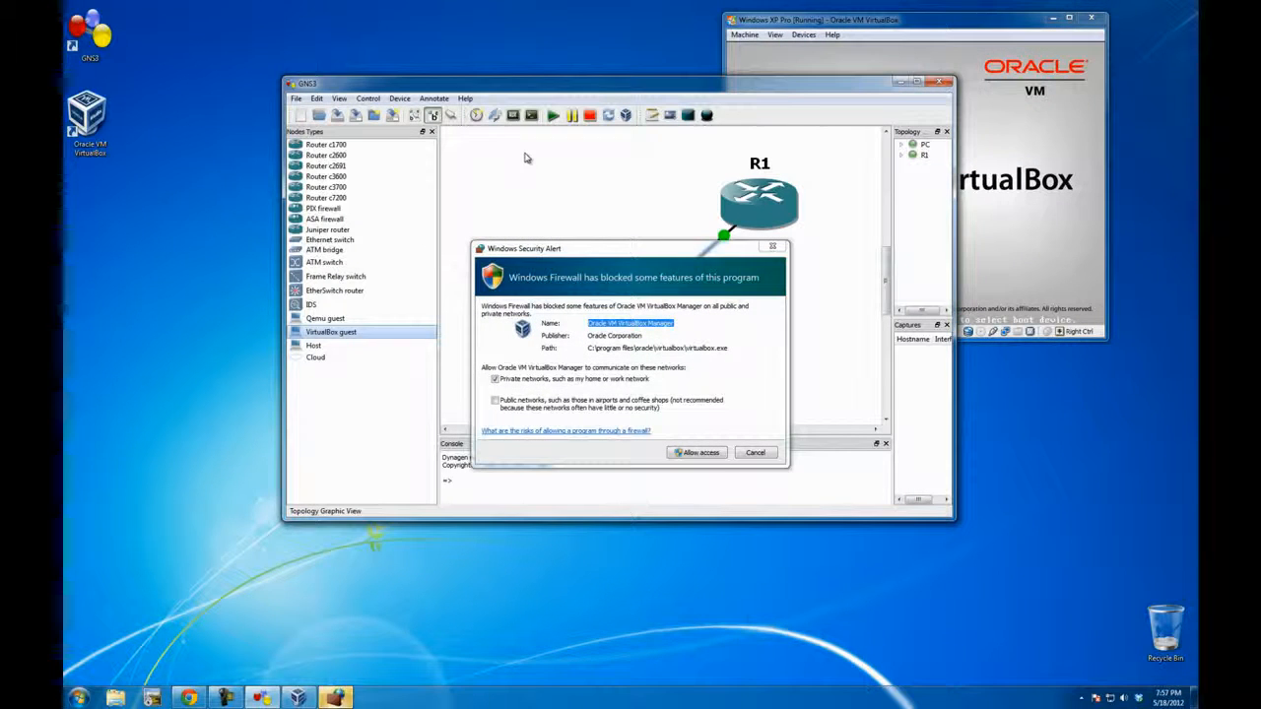
{"action": "left_click", "coordinate": [702, 454]}
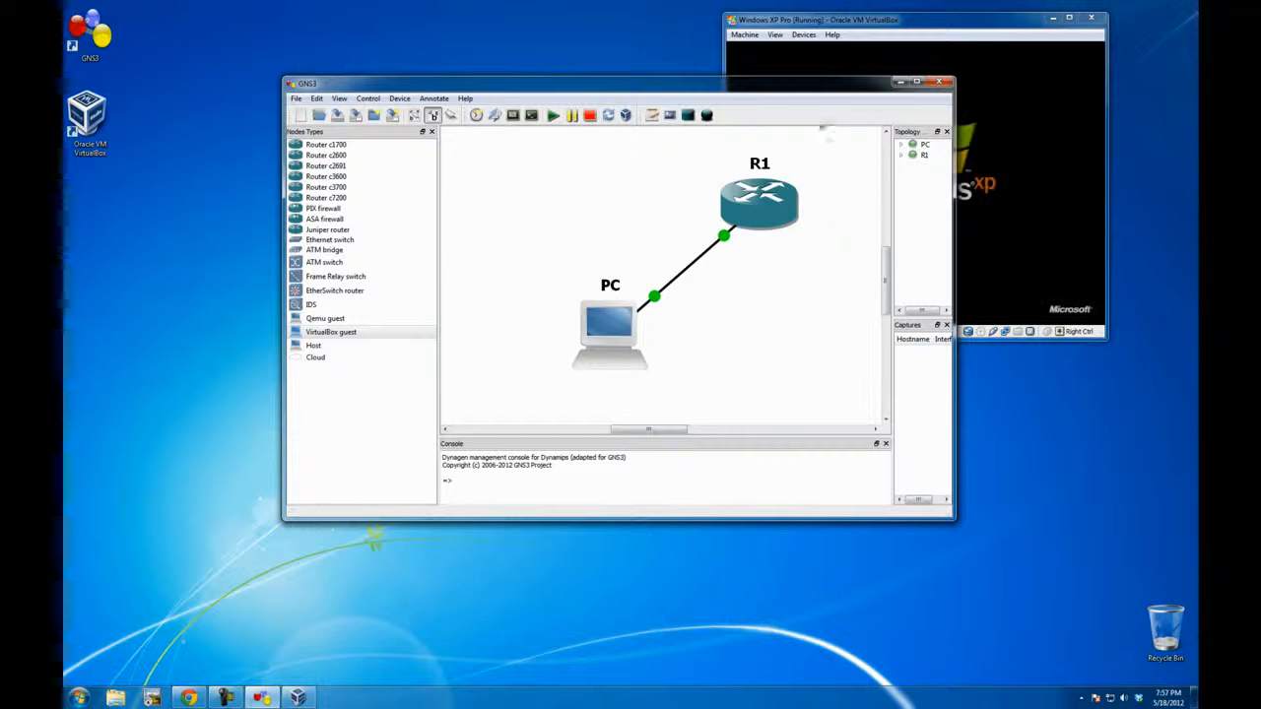
{"action": "left_click_drag", "start_coordinate": [842, 83], "coordinate": [741, 146]}
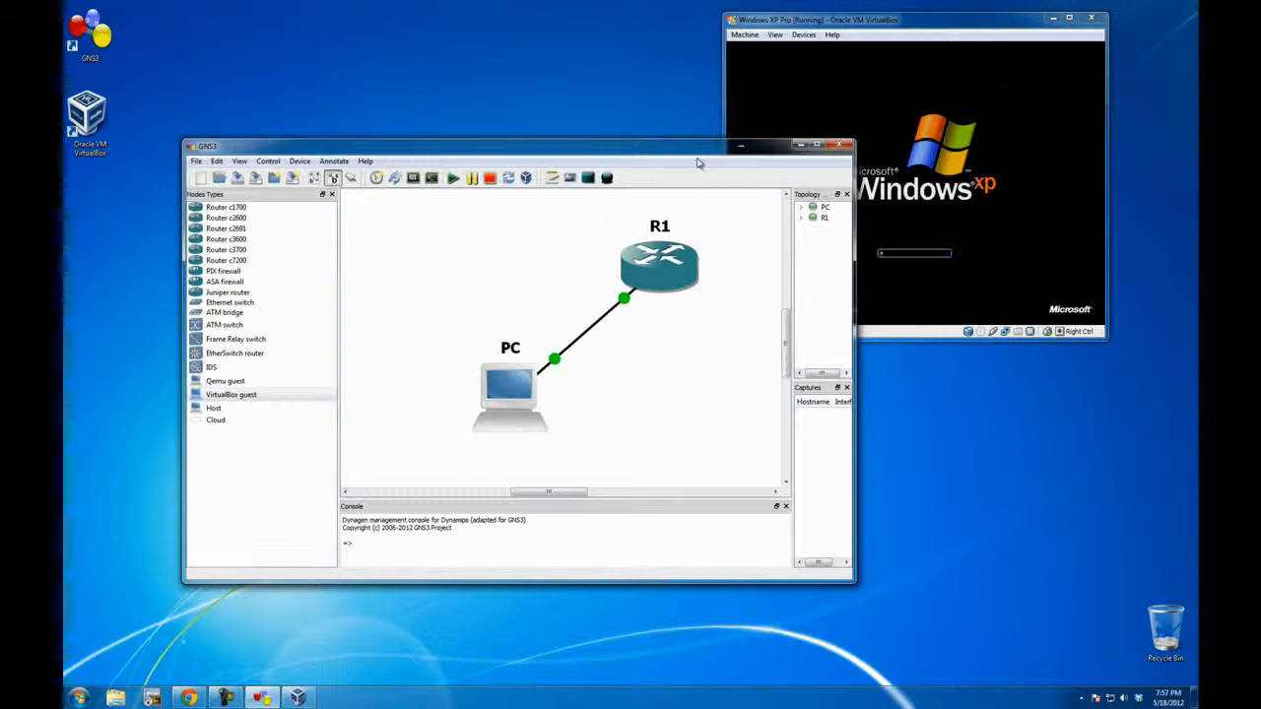
{"action": "key", "text": "super+Left"}
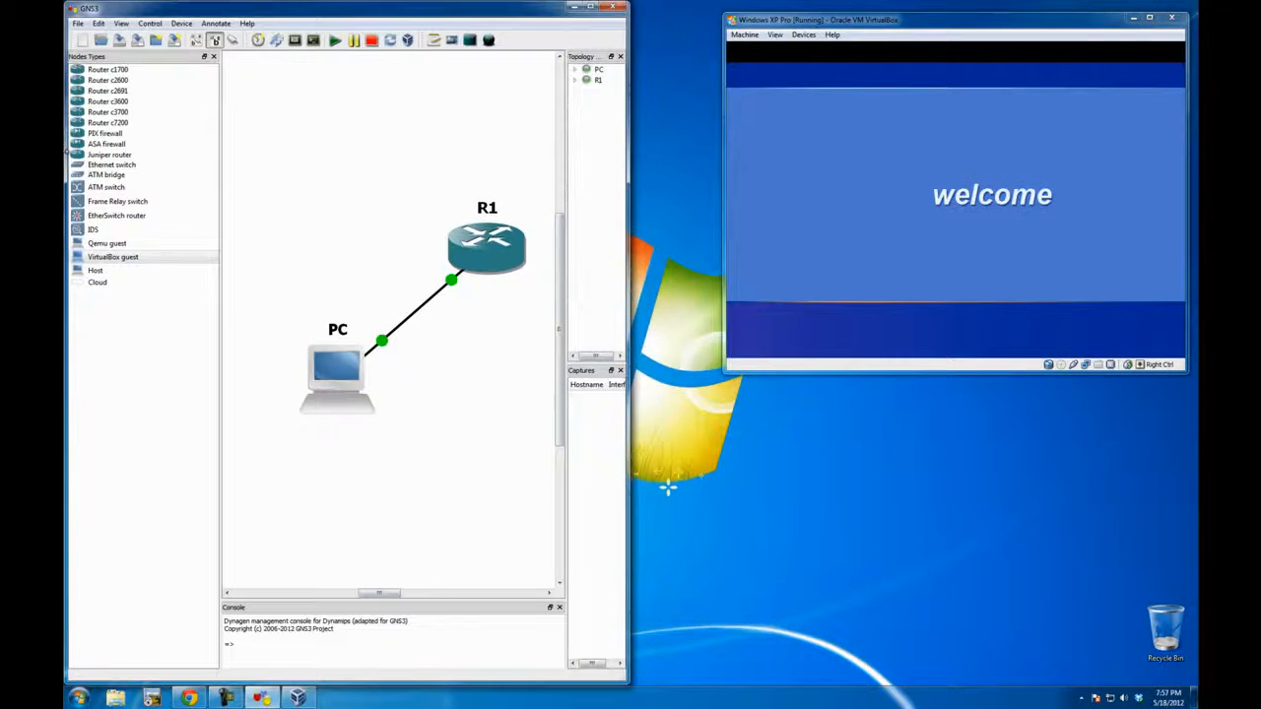
Step: Open R1's console and tile it beneath the Windows XP Pro machine's window, both beside the GNS3 window
{"action": "double_click", "coordinate": [485, 253]}
{"action": "left_click_drag", "start_coordinate": [610, 83], "coordinate": [610, 286]}
{"action": "left_click_drag", "start_coordinate": [493, 293], "coordinate": [1198, 394]}
{"action": "left_click_drag", "start_coordinate": [818, 8], "coordinate": [812, 395]}
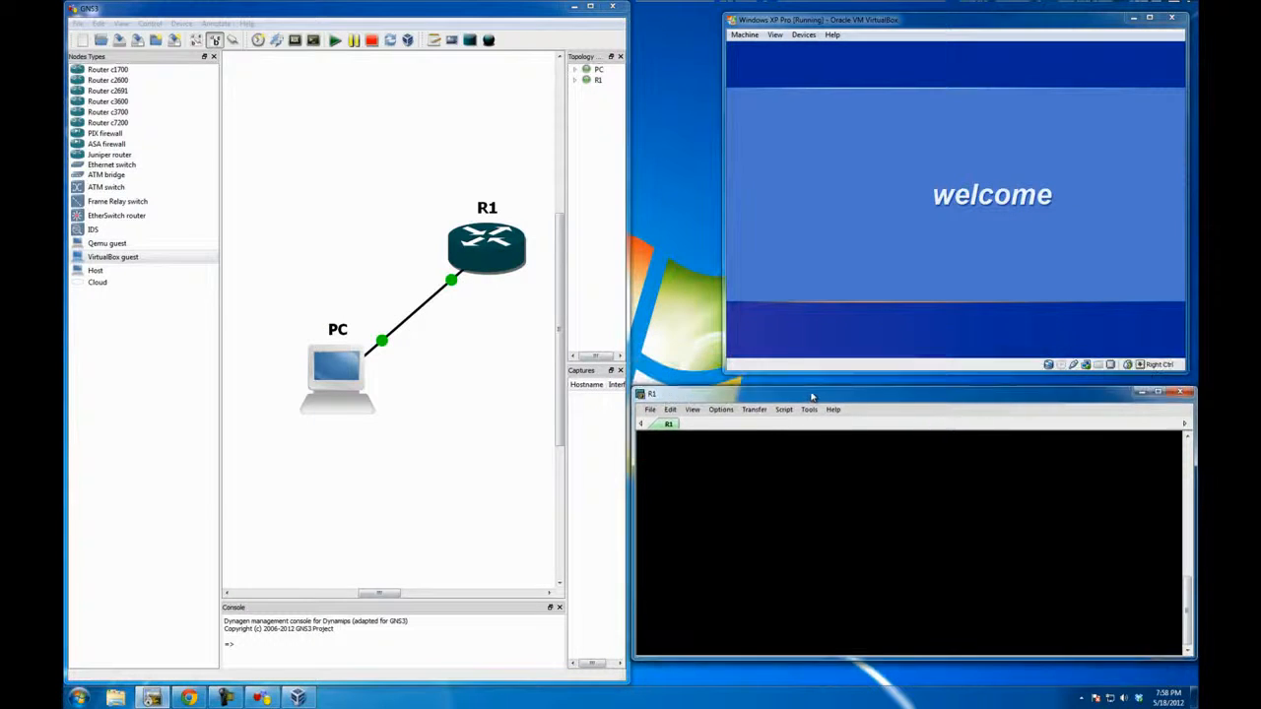
{"action": "left_click_drag", "start_coordinate": [824, 22], "coordinate": [834, 16]}
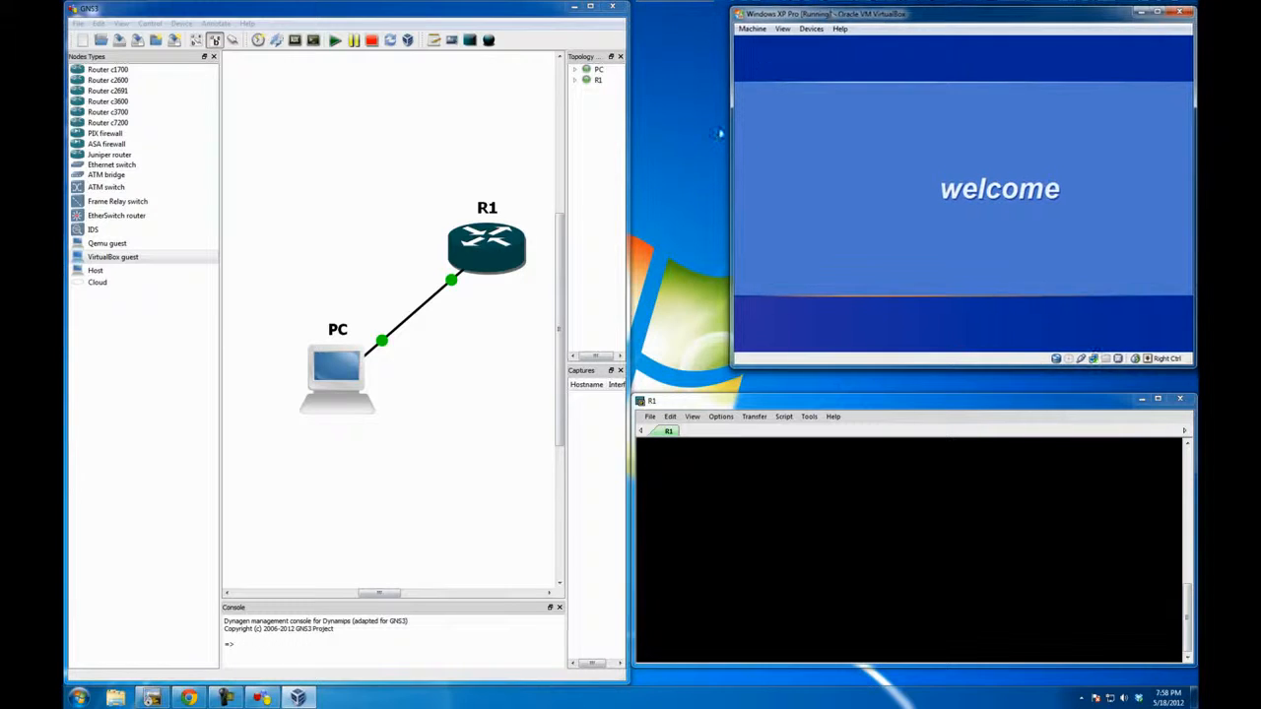
{"action": "left_click_drag", "start_coordinate": [731, 138], "coordinate": [636, 138]}
{"action": "left_click_drag", "start_coordinate": [765, 398], "coordinate": [764, 373]}
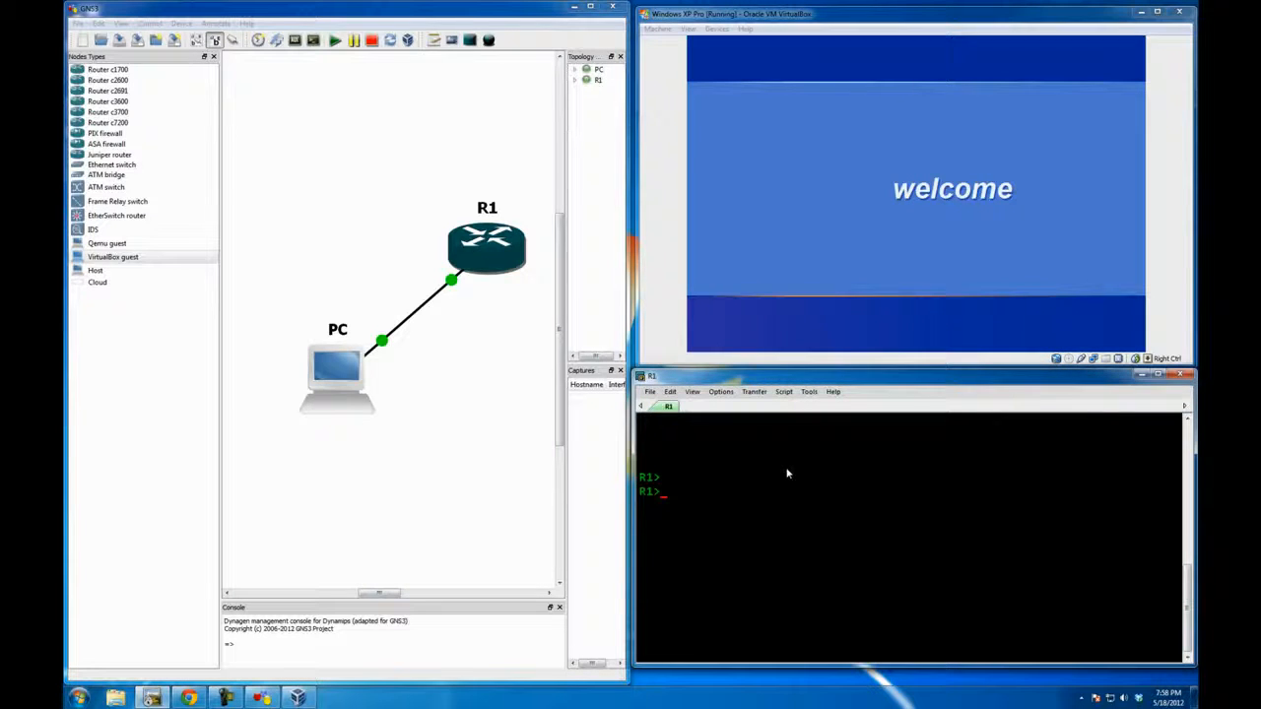
Step: Enter privileged EXEC mode on R1 with the command en
{"action": "type", "text": "en"}
{"action": "key", "text": "Return"}
Step: Undock the GNS3 window and place a "DHCP Server" note beside R1 in the topology
{"action": "left_click", "coordinate": [437, 193]}
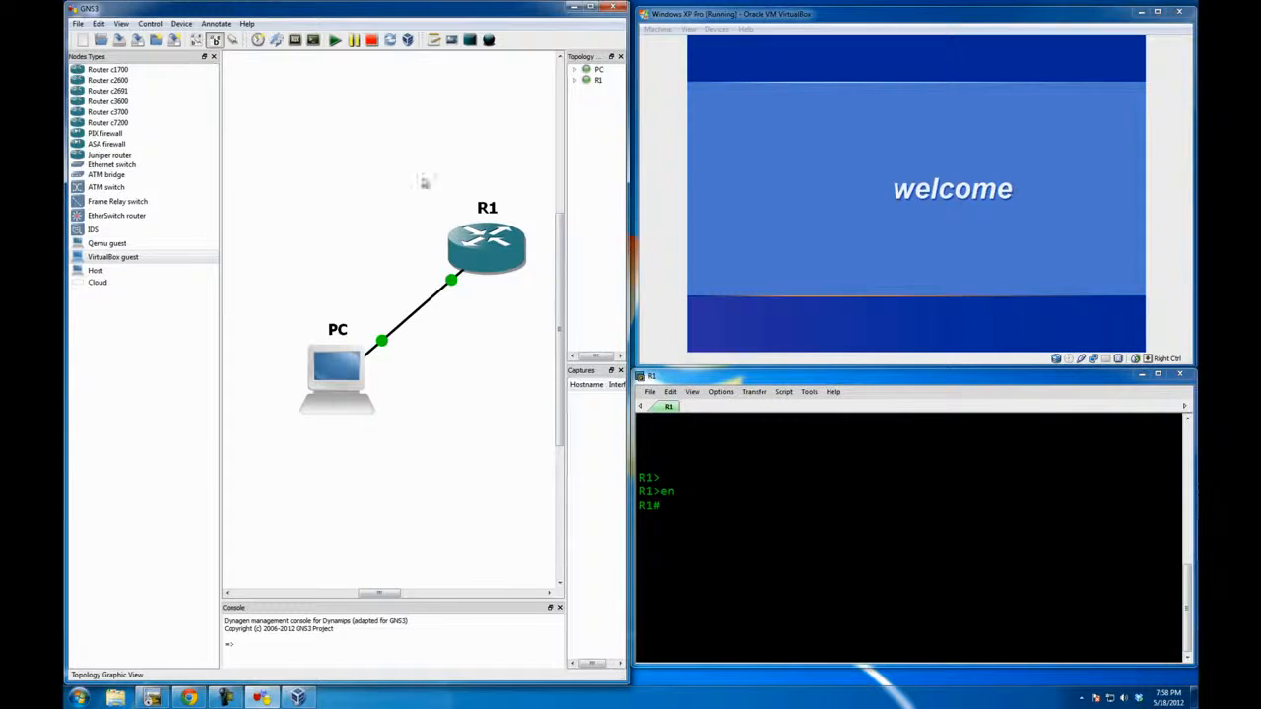
{"action": "left_click_drag", "start_coordinate": [472, 6], "coordinate": [472, 110]}
{"action": "left_click", "coordinate": [433, 143]}
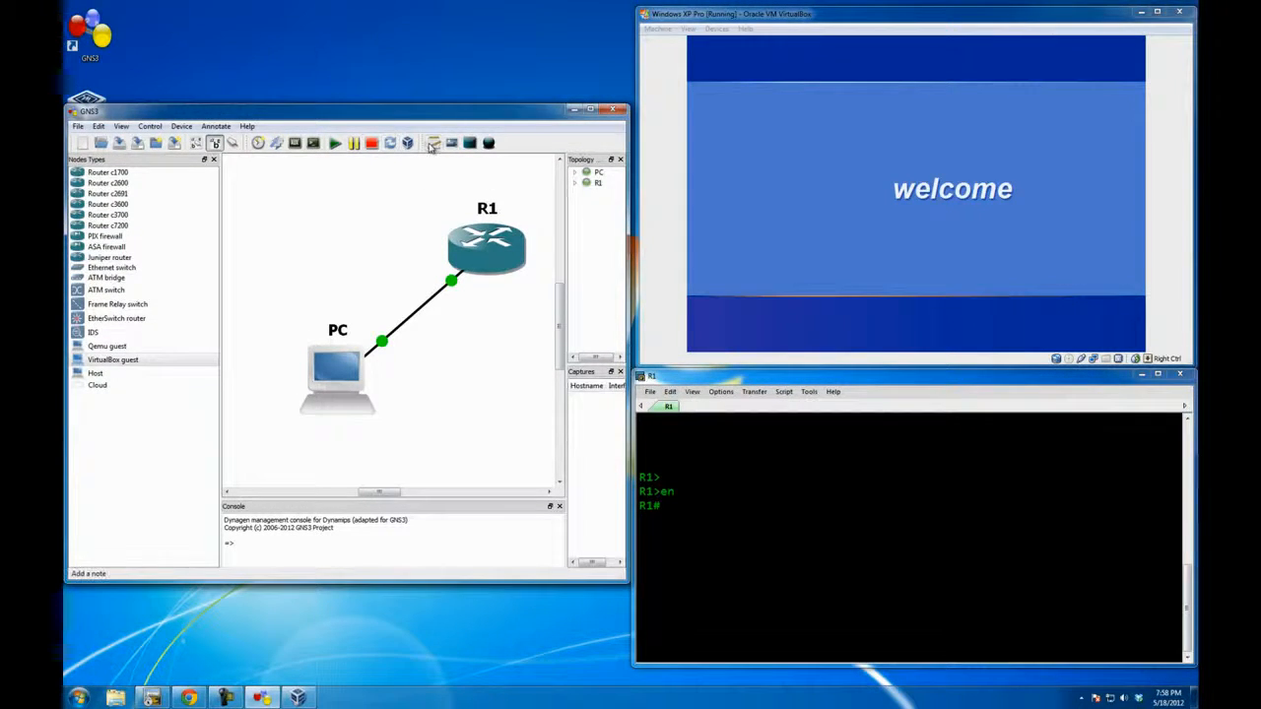
{"action": "left_click", "coordinate": [316, 207]}
{"action": "type", "text": "D"}
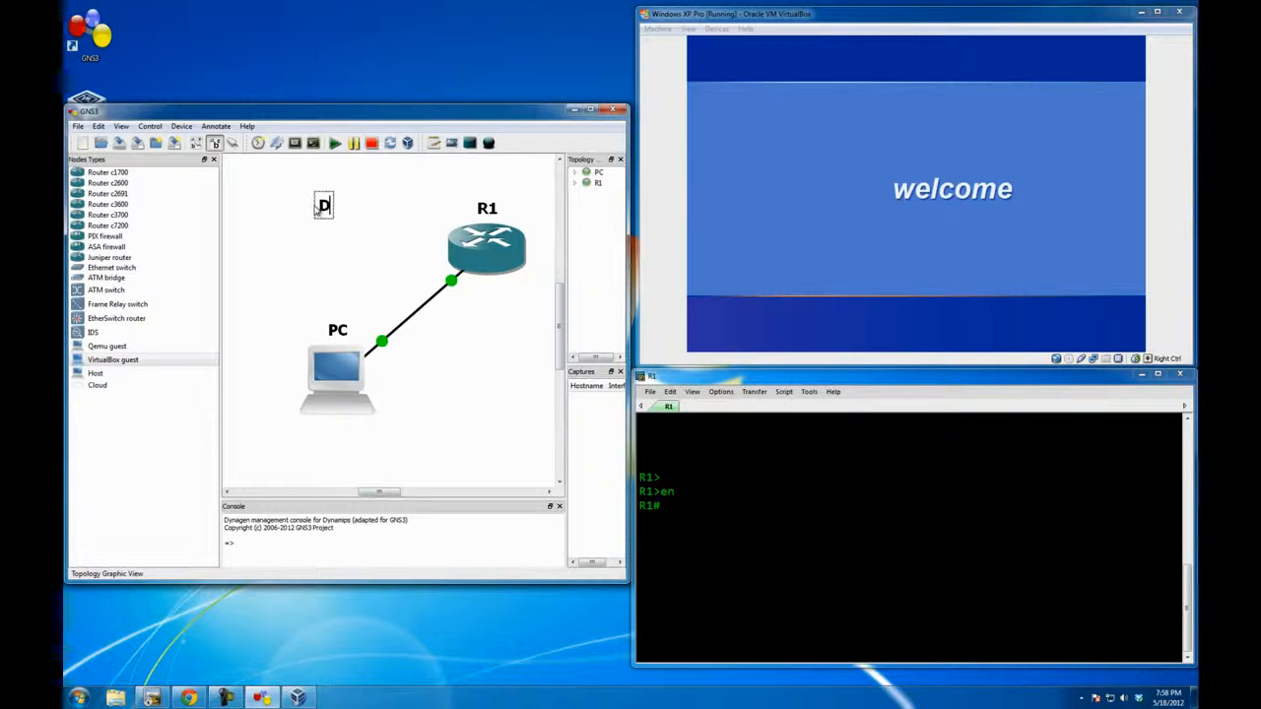
{"action": "type", "text": "HCP Server"}
{"action": "left_click", "coordinate": [347, 247]}
{"action": "left_click_drag", "start_coordinate": [364, 217], "coordinate": [365, 239]}
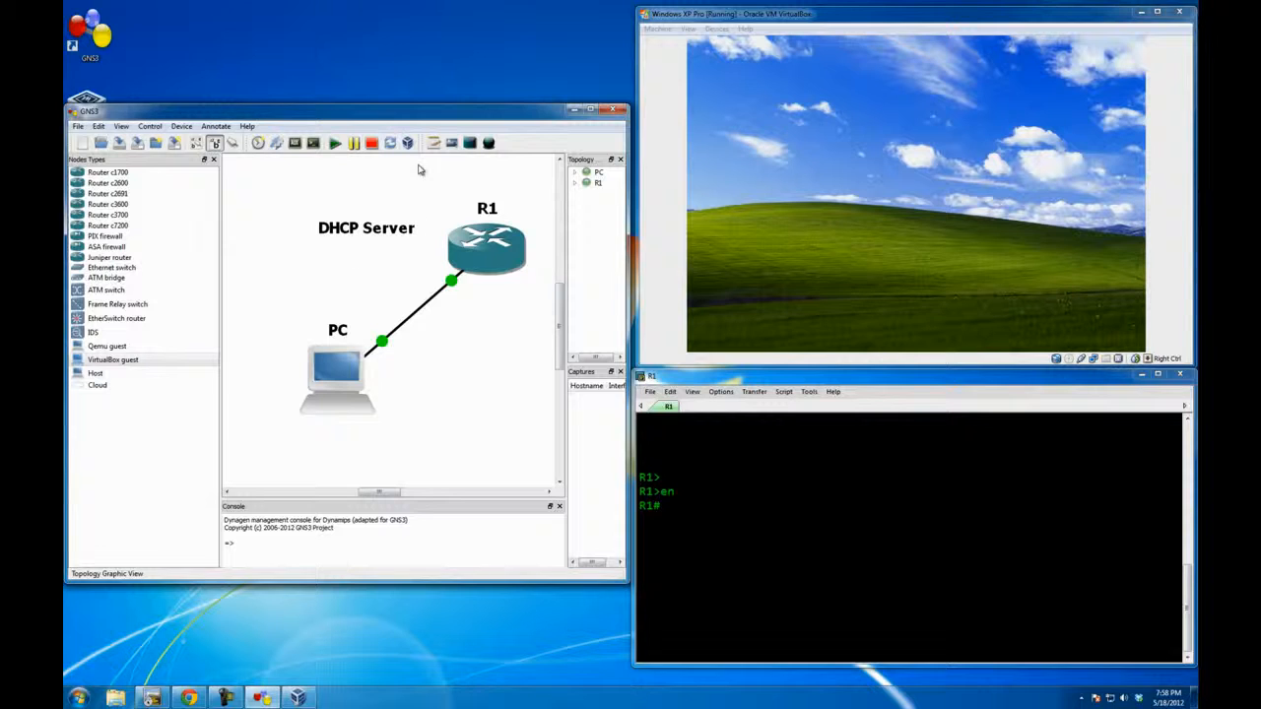
Step: Add a network note "1.1.1.0/24" next to the link between R1 and PC
{"action": "left_click", "coordinate": [433, 148]}
{"action": "left_click", "coordinate": [438, 327]}
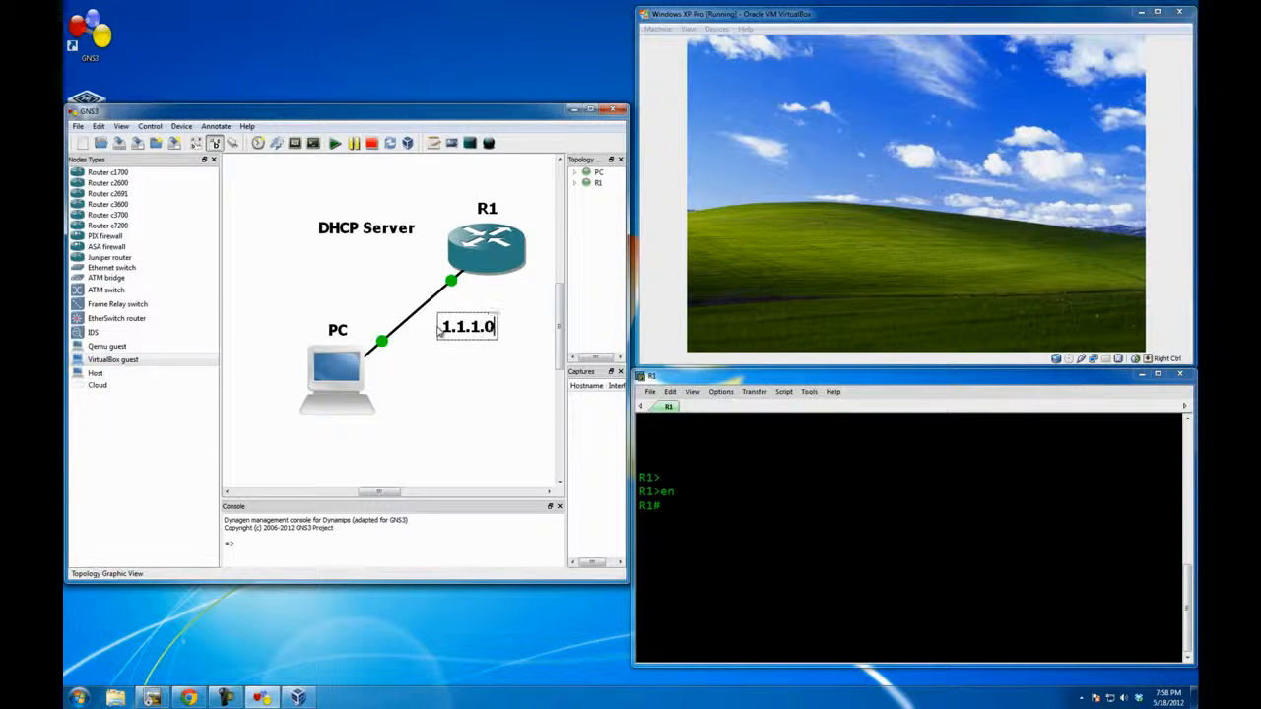
{"action": "left_click", "coordinate": [490, 352]}
{"action": "left_click_drag", "start_coordinate": [482, 330], "coordinate": [462, 332]}
{"action": "left_click", "coordinate": [462, 382]}
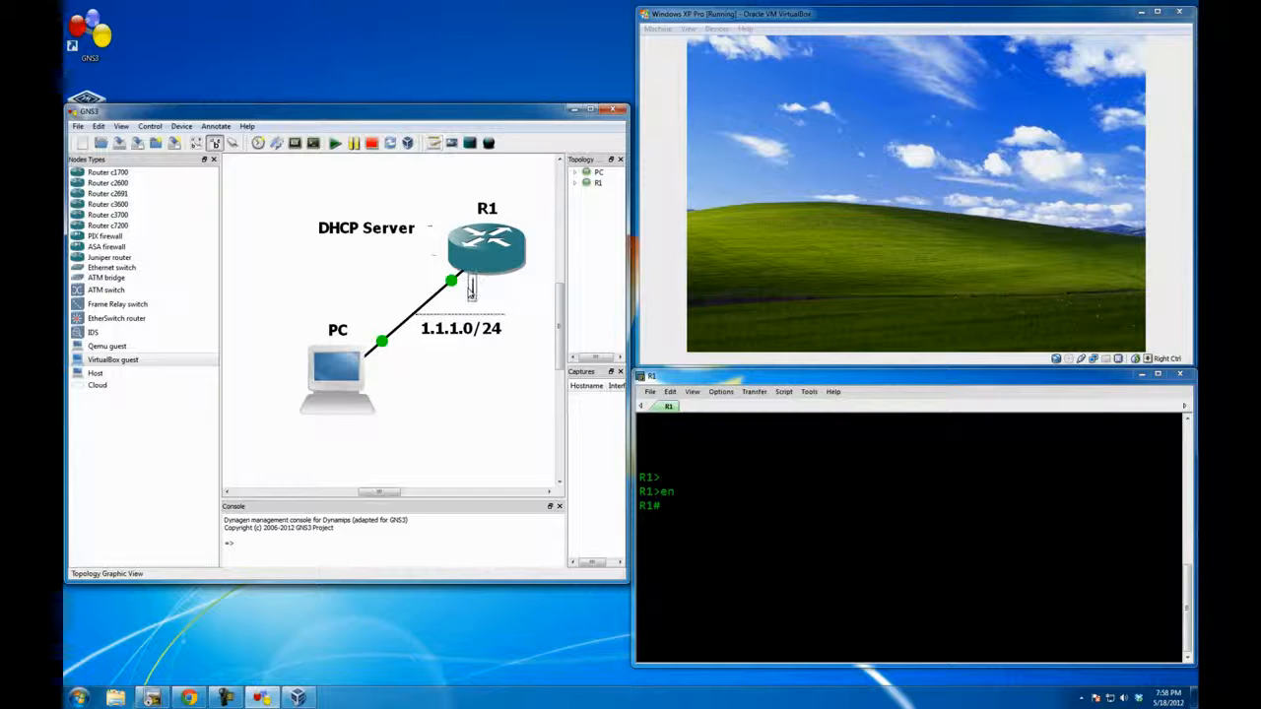
Step: Label R1's end of the link with the note ".1" and position it just below the router
{"action": "type", "text": ".1"}
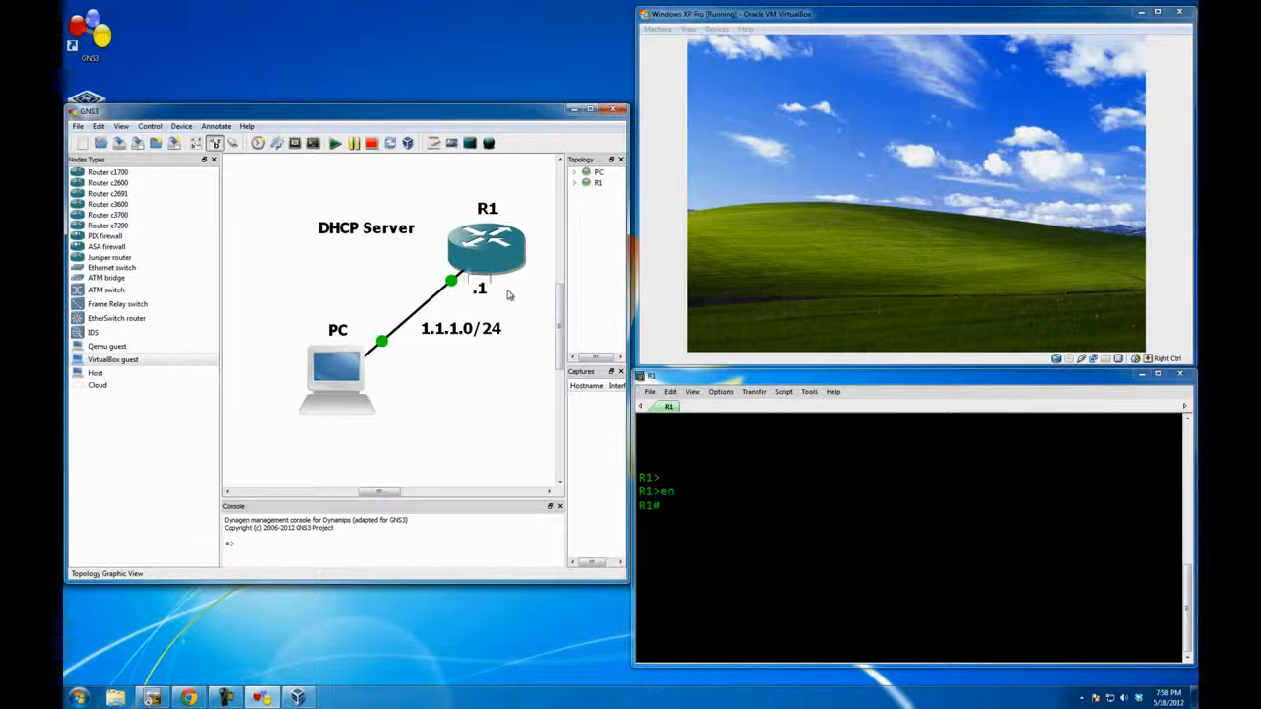
{"action": "left_click_drag", "start_coordinate": [480, 287], "coordinate": [470, 286]}
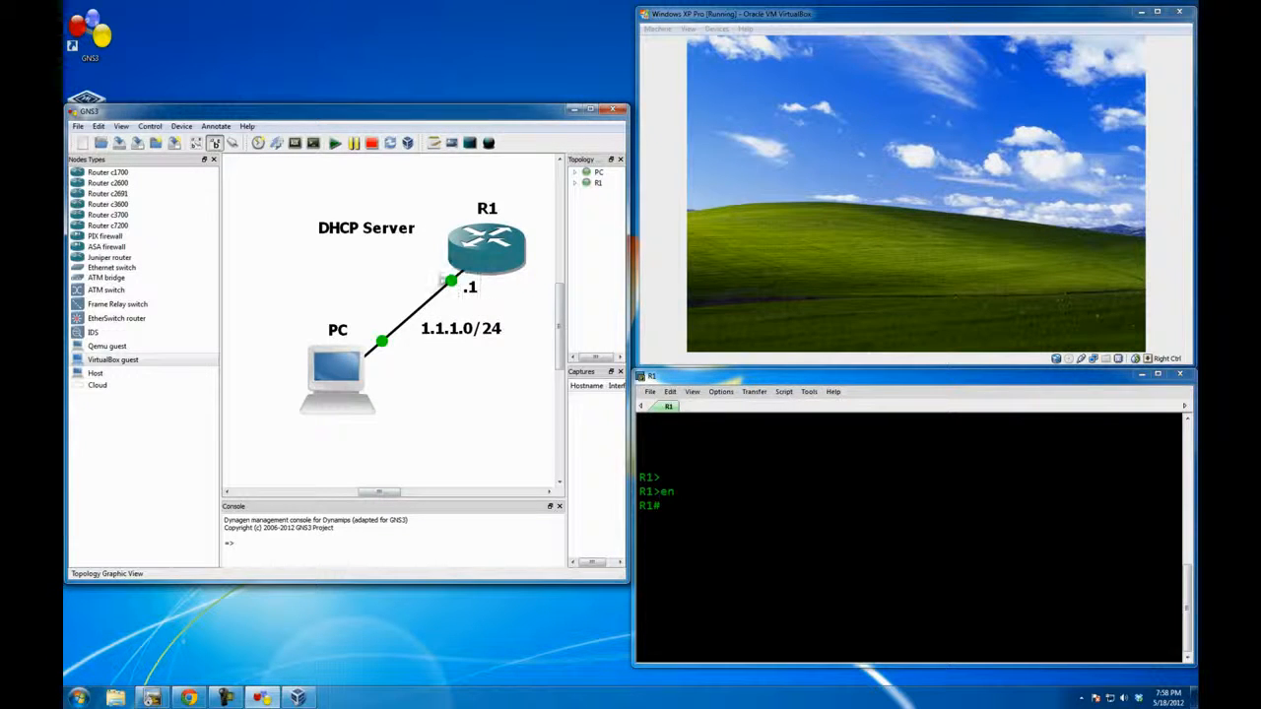
{"action": "mouse_move", "coordinate": [506, 237]}
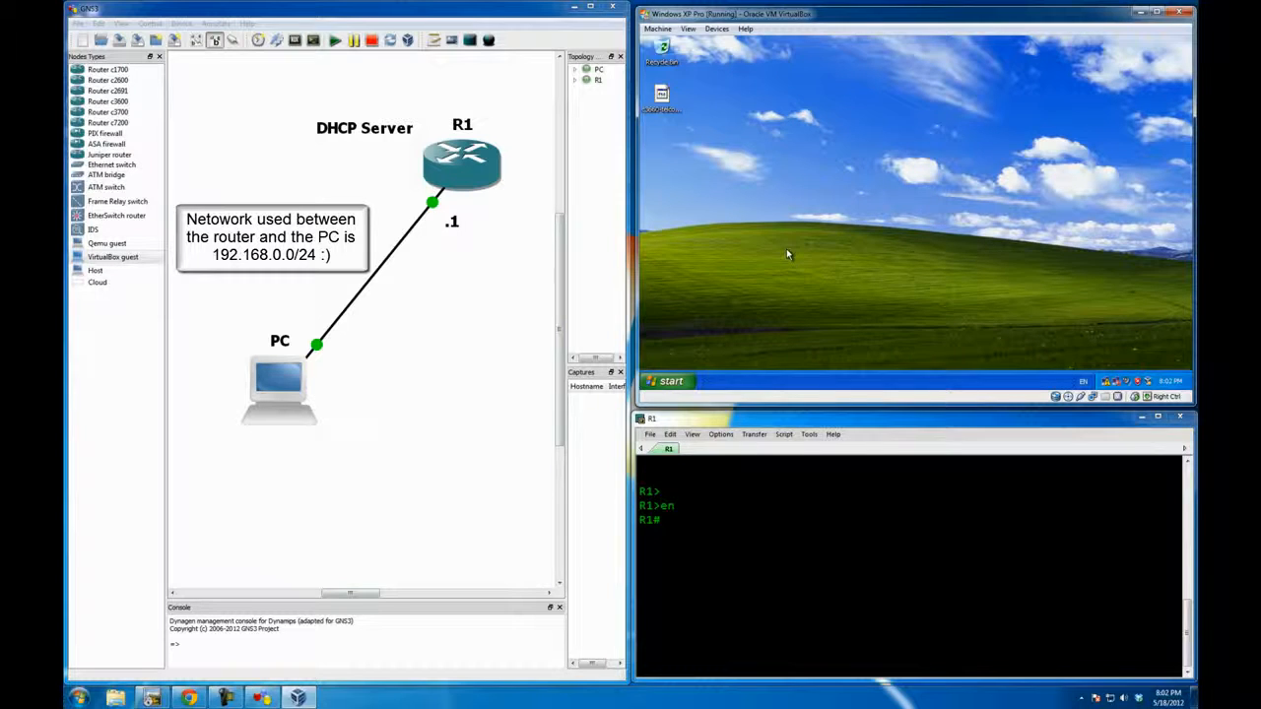
Step: Check the status of Local Area Connection 2 in the Windows XP guest's notification area
{"action": "mouse_move", "coordinate": [1105, 384]}
{"action": "left_click", "coordinate": [758, 506]}
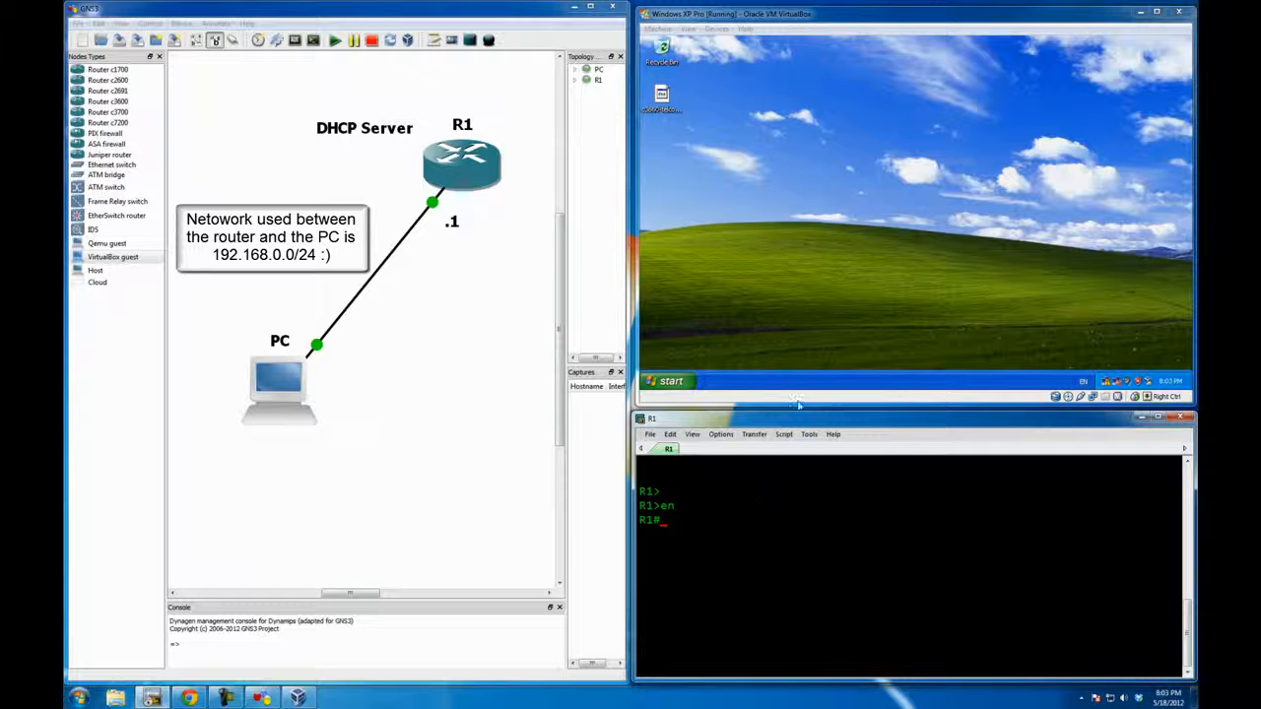
{"action": "left_click", "coordinate": [1110, 384]}
{"action": "right_click", "coordinate": [1109, 385]}
{"action": "left_click", "coordinate": [890, 284]}
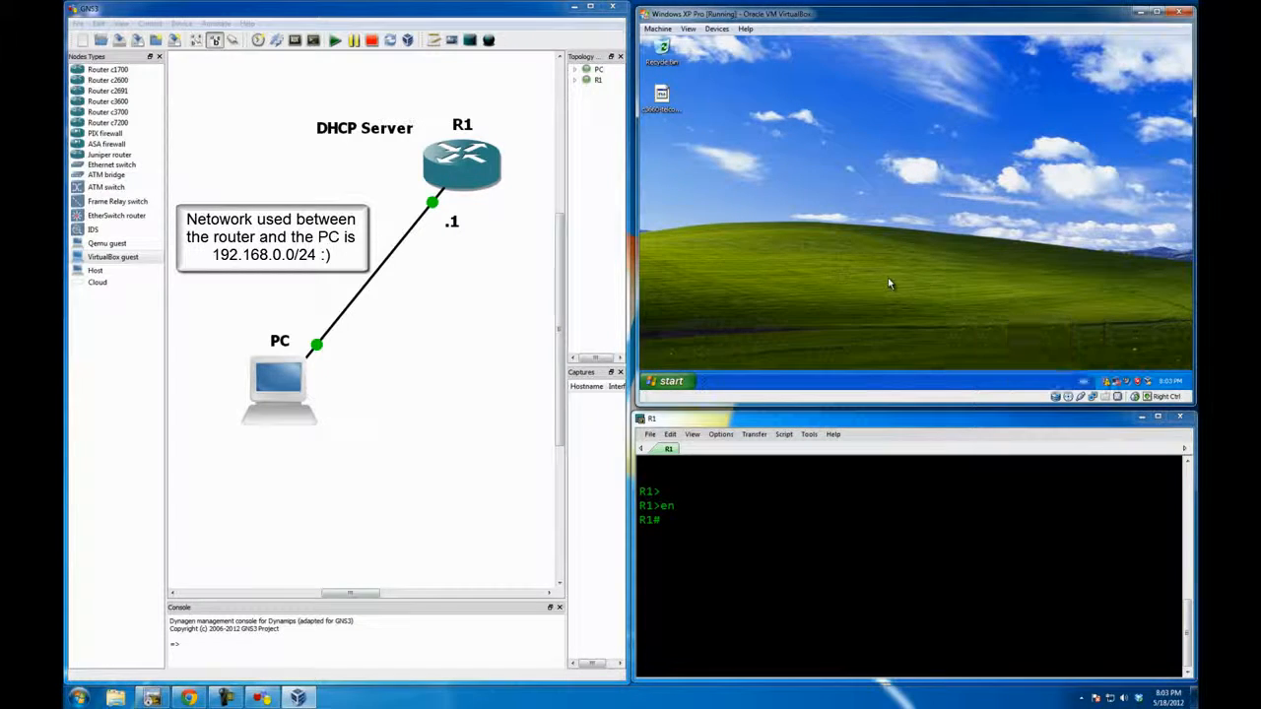
Step: Open Network Connections through My Computer in the Windows XP guest, dismiss the security balloon and maximize the window
{"action": "left_click", "coordinate": [672, 381]}
{"action": "left_click", "coordinate": [795, 175]}
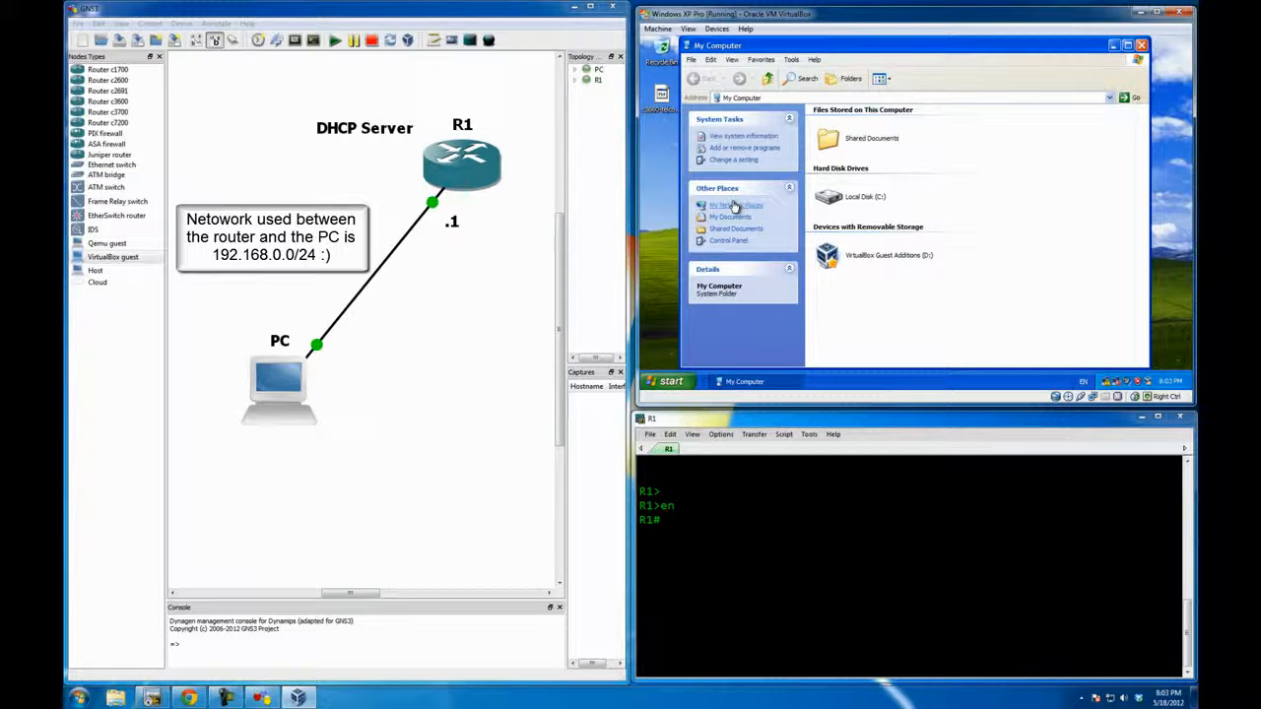
{"action": "left_click", "coordinate": [734, 205]}
{"action": "left_click", "coordinate": [737, 158]}
{"action": "left_click", "coordinate": [1138, 316]}
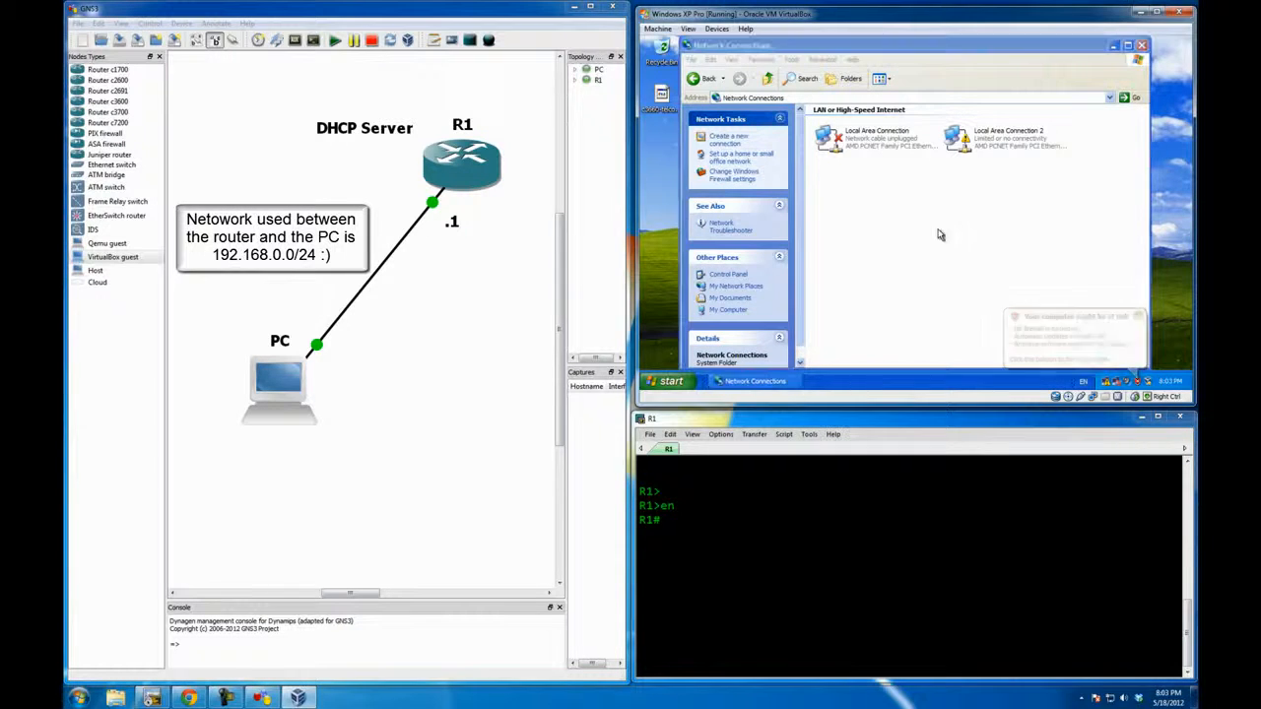
{"action": "double_click", "coordinate": [1020, 51]}
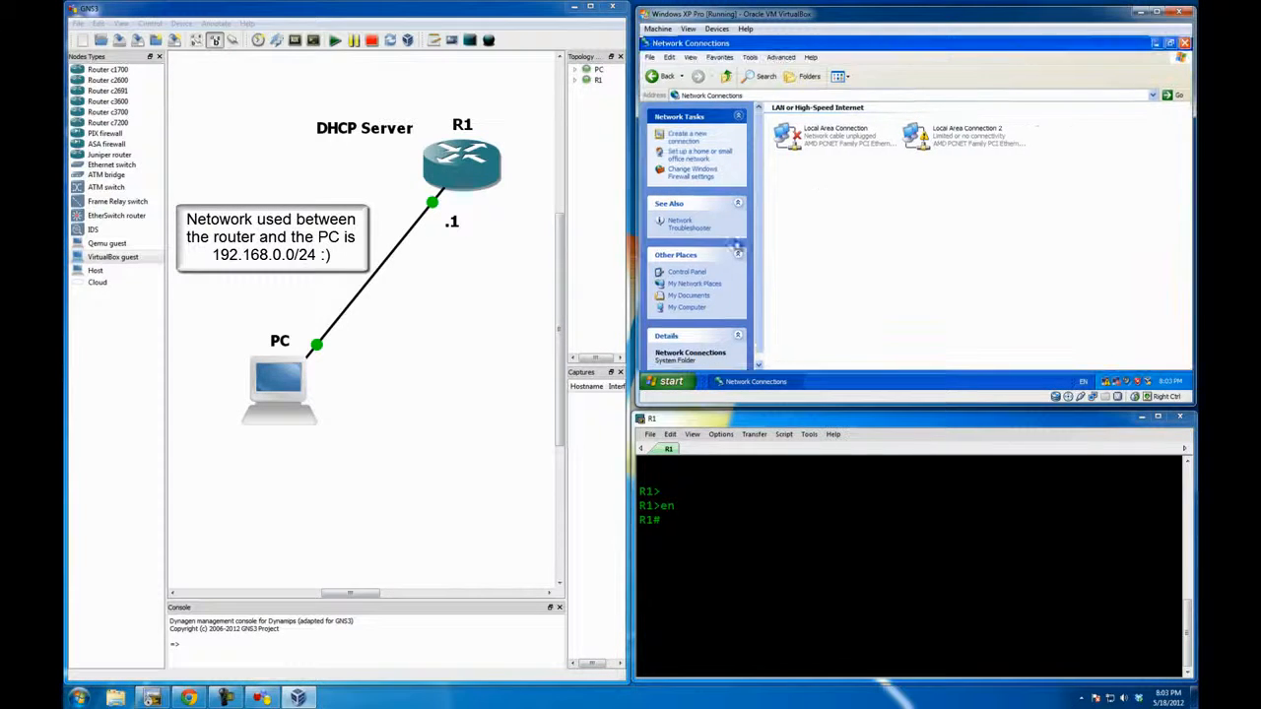
Step: Return to R1's console and enter global configuration mode with conf t
{"action": "left_click", "coordinate": [706, 524]}
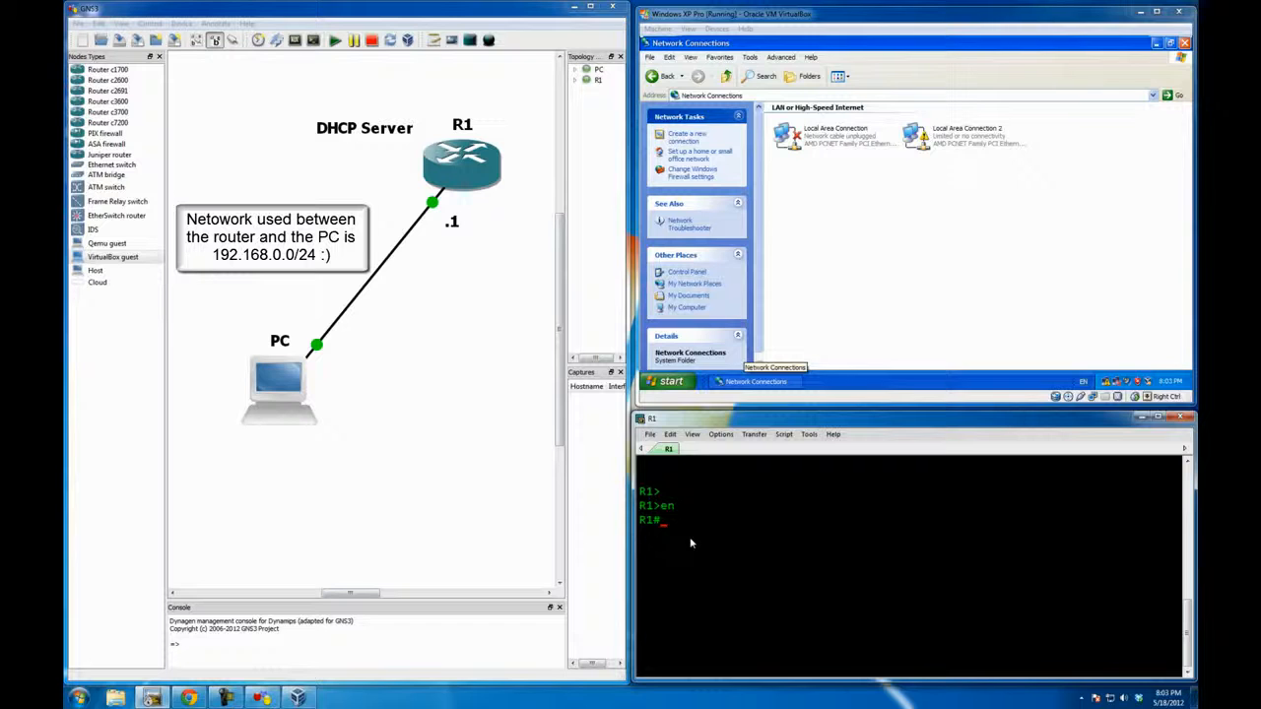
{"action": "type", "text": "conf t"}
{"action": "key", "text": "Return"}
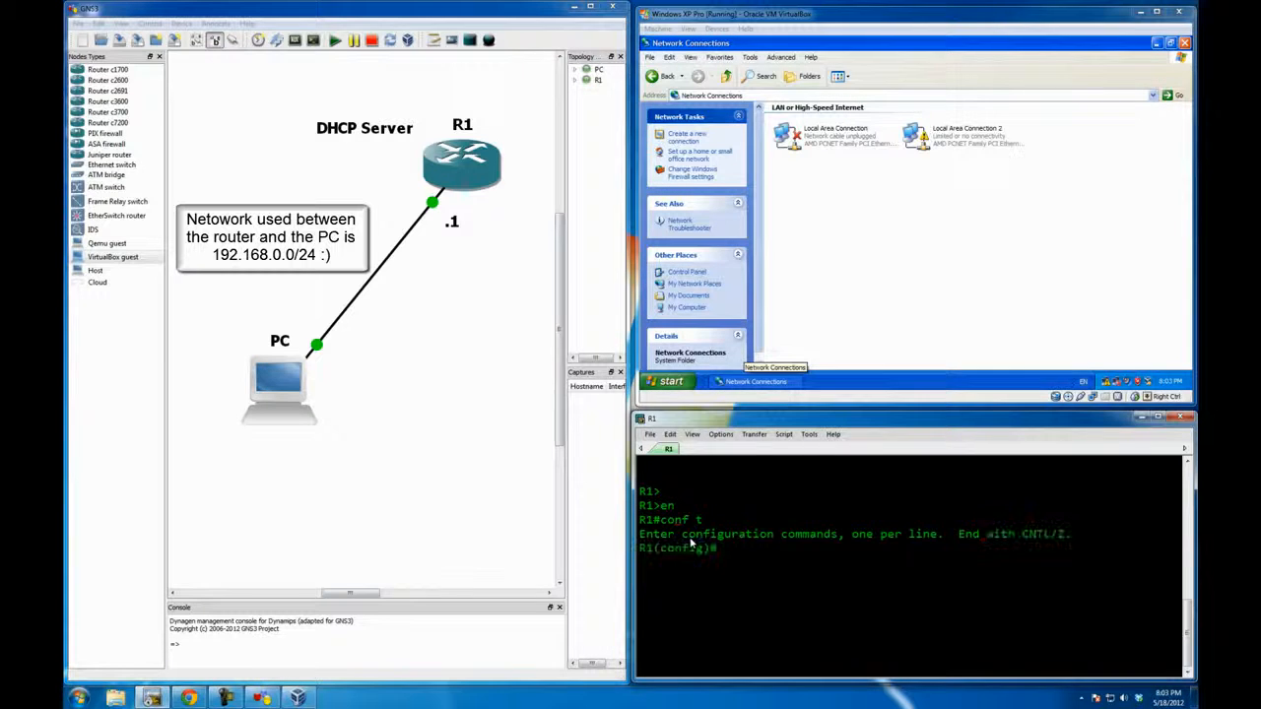
Step: Enter configuration of interface fastEthernet 0/0 on R1, checking in the topology which R1 port the PC link uses
{"action": "type", "text": "int"}
{"action": "key", "text": "Tab"}
{"action": "type", "text": "f"}
{"action": "key", "text": "Tab"}
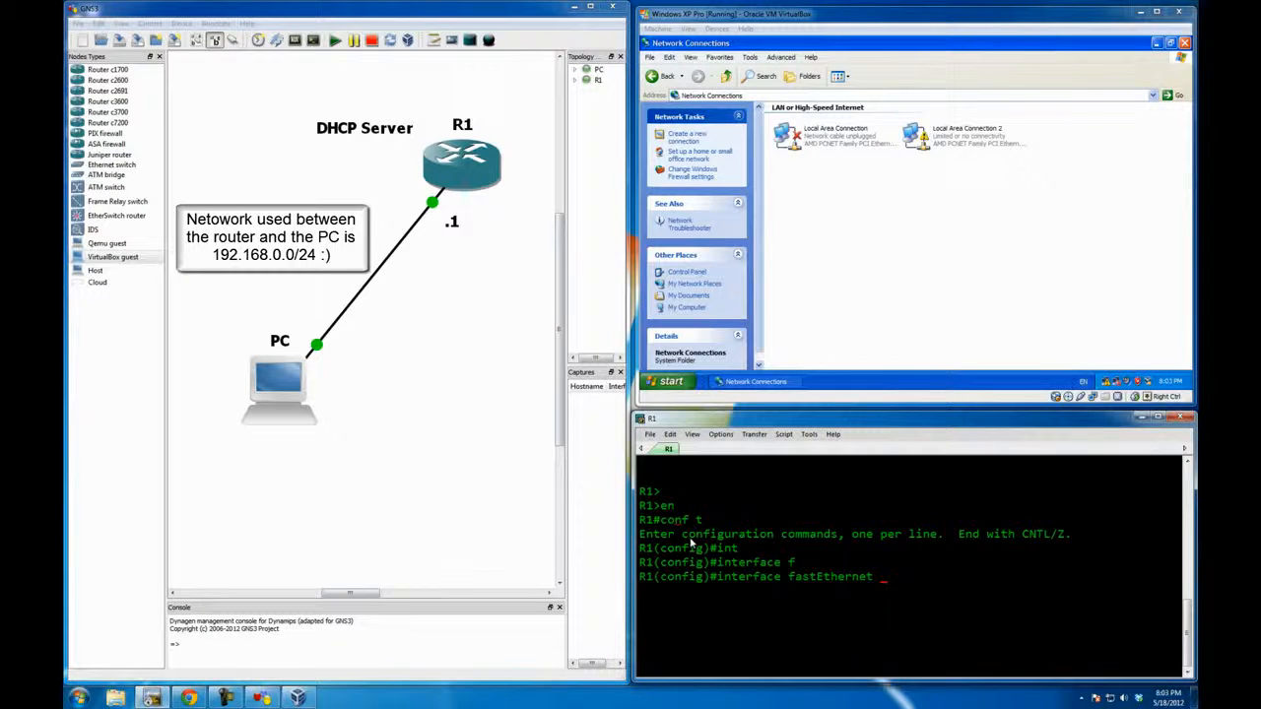
{"action": "left_click", "coordinate": [364, 335]}
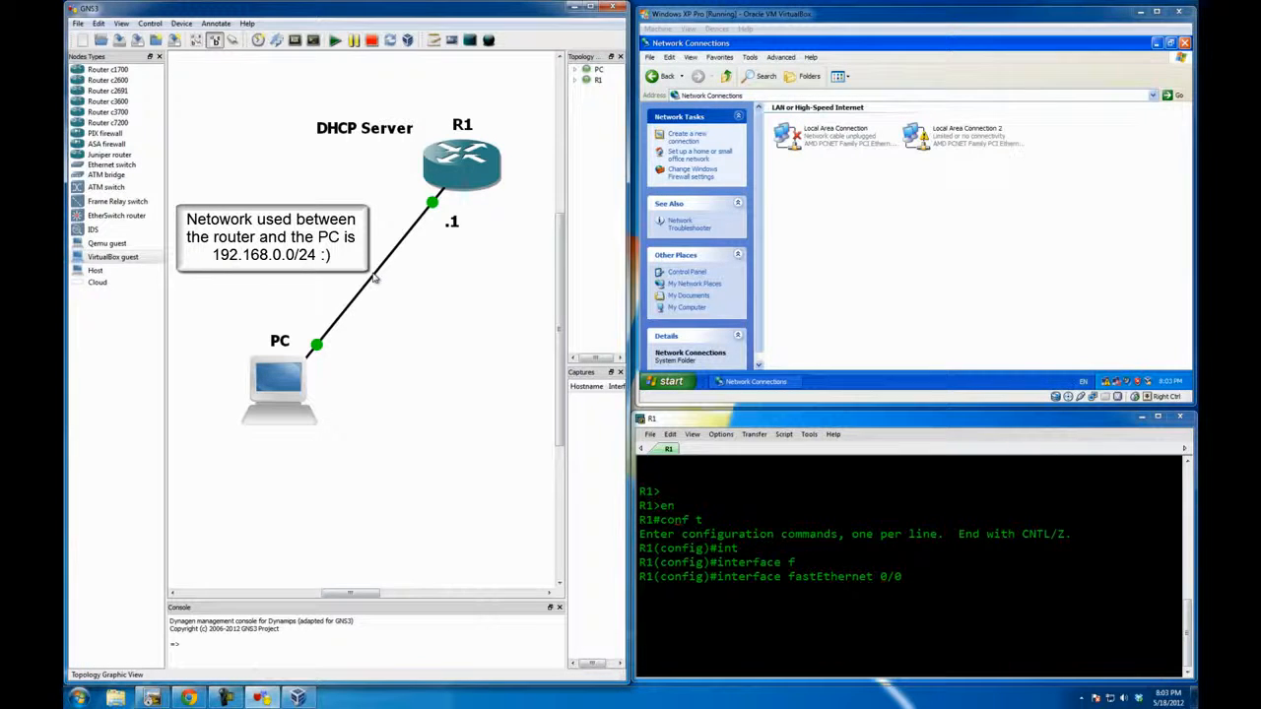
{"action": "mouse_move", "coordinate": [376, 281]}
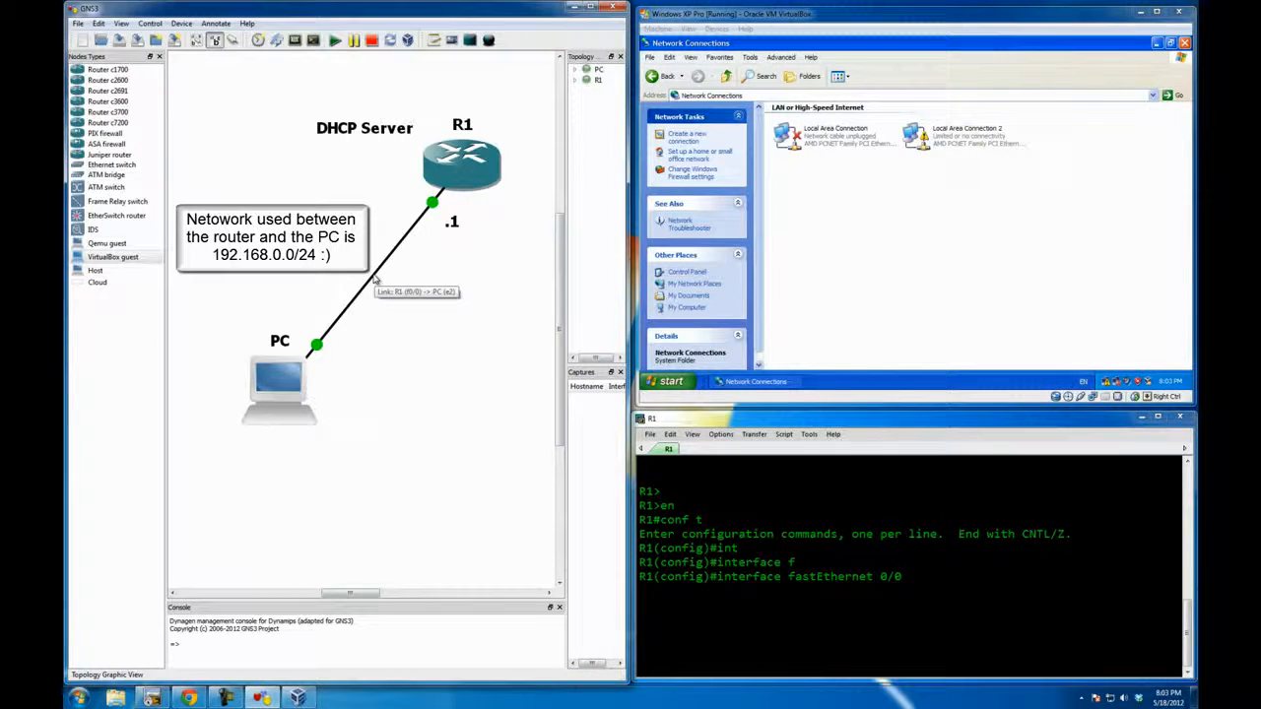
{"action": "left_click", "coordinate": [960, 588]}
{"action": "key", "text": "Return"}
Step: Assign IP address 192.168.0.1 with mask 255.255.255.0 to R1's FastEthernet 0/0 interface
{"action": "type", "text": "ip add"}
{"action": "key", "text": "Tab"}
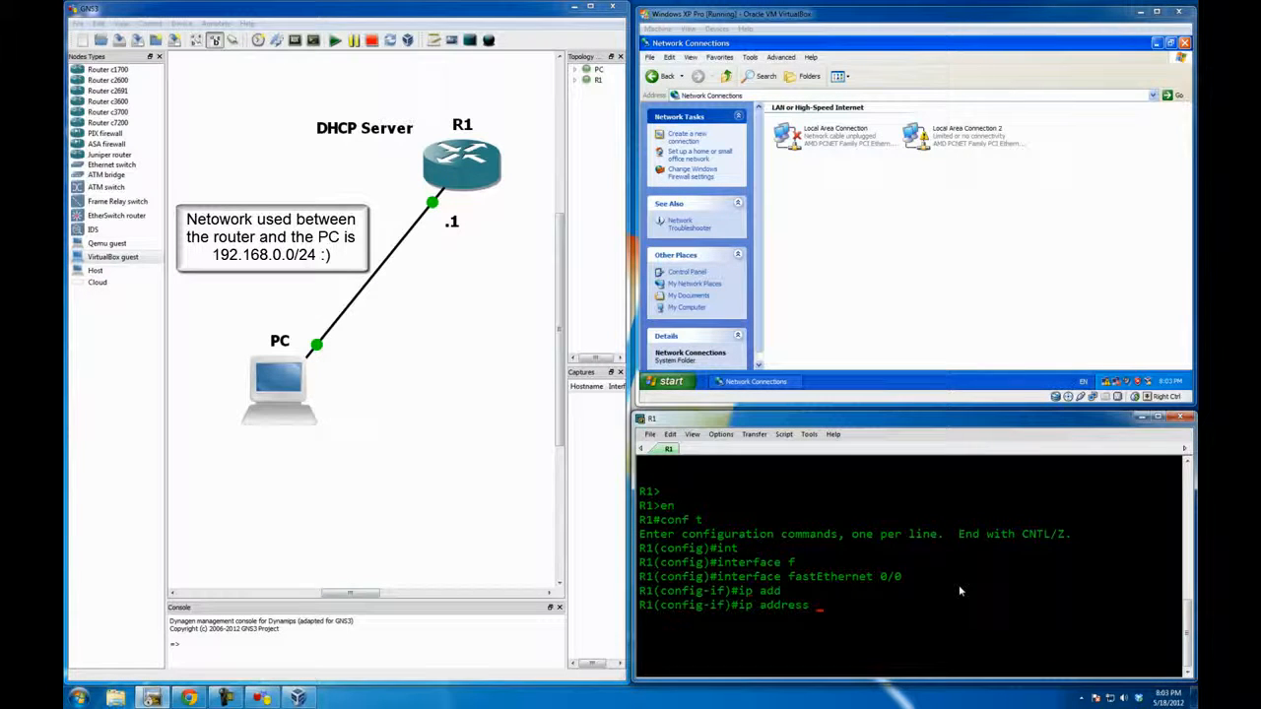
{"action": "type", "text": "192.168.0.1 255.255.255."}
{"action": "key", "text": "Return"}
Step: Enable the interface with no shutdown and exit to global configuration mode
{"action": "type", "text": "no sh"}
{"action": "key", "text": "Tab"}
{"action": "key", "text": "Return"}
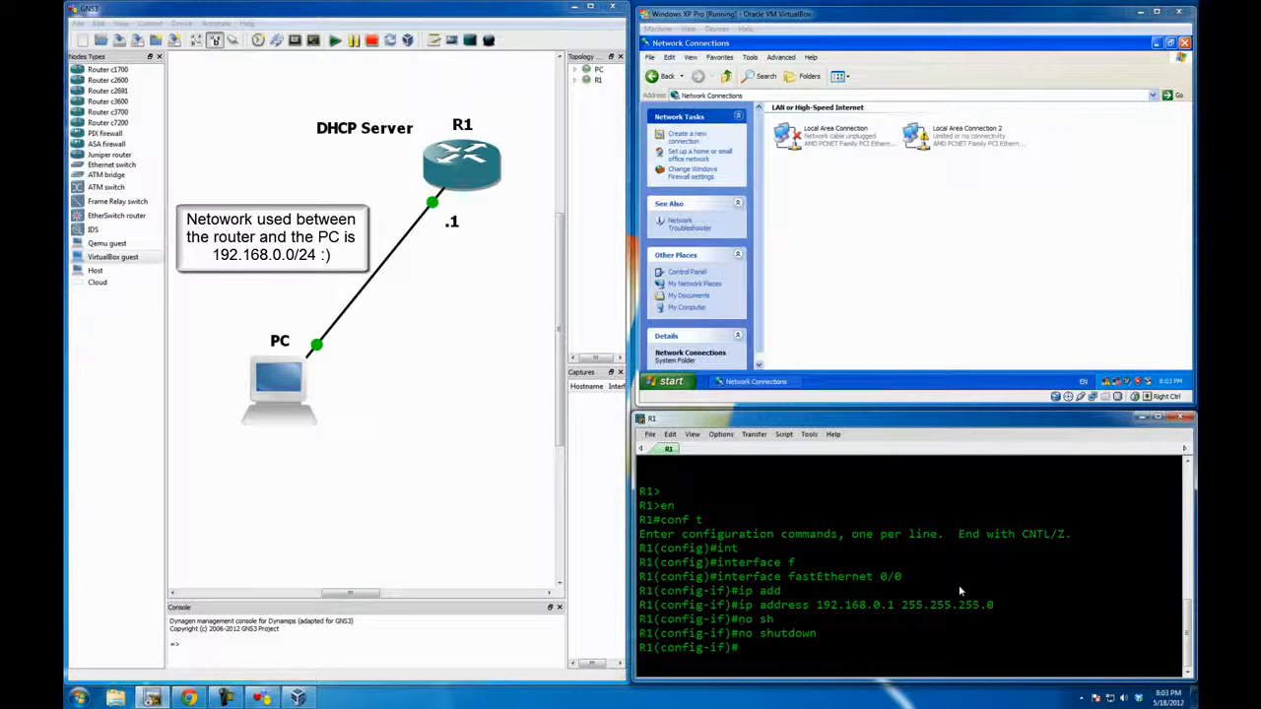
{"action": "type", "text": "exit"}
{"action": "key", "text": "Return"}
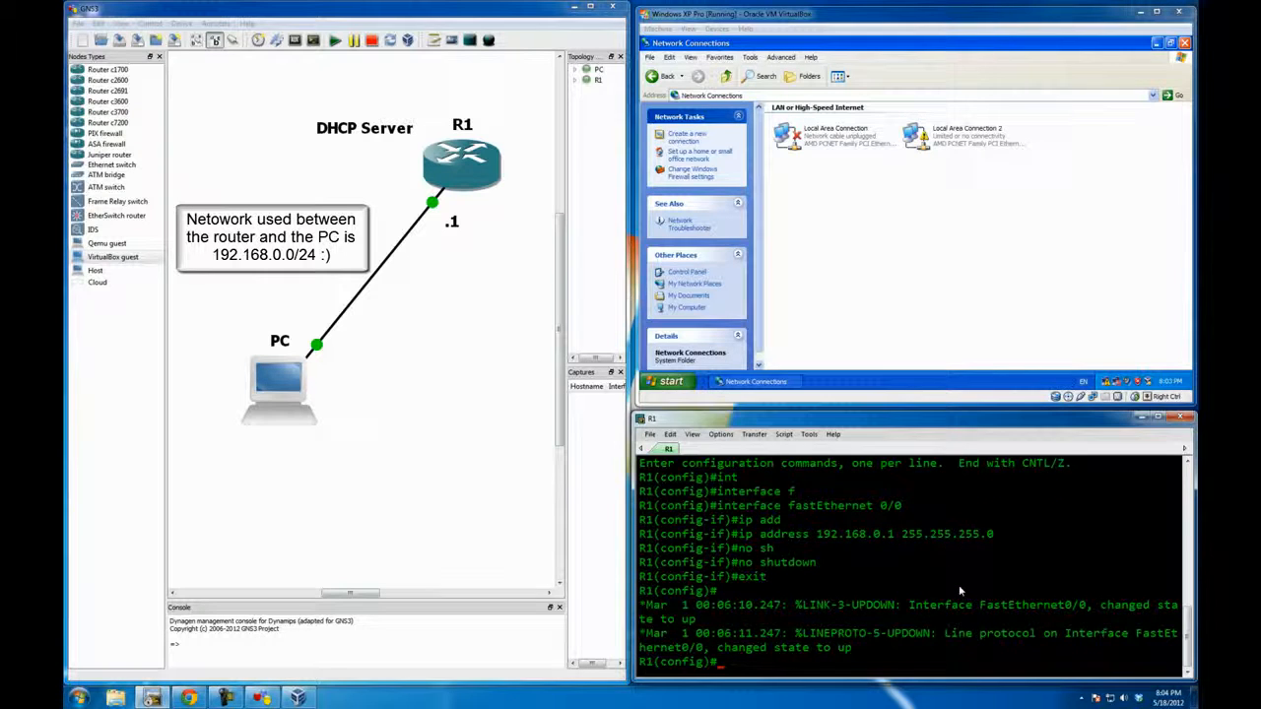
{"action": "key", "text": "Return"}
{"action": "key", "text": "Return"}
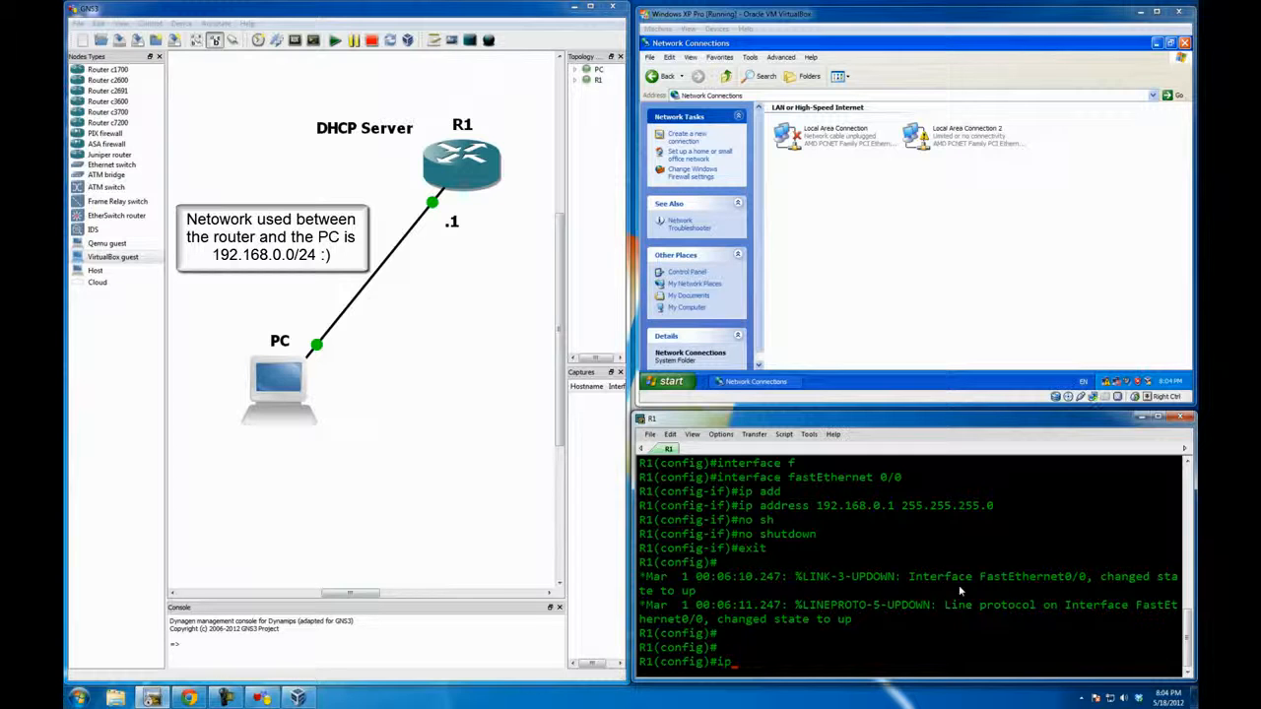
Step: Create a DHCP pool named Test on R1 with ip dhcp pool Test
{"action": "type", "text": "ip dhcp"}
{"action": "key", "text": "Tab"}
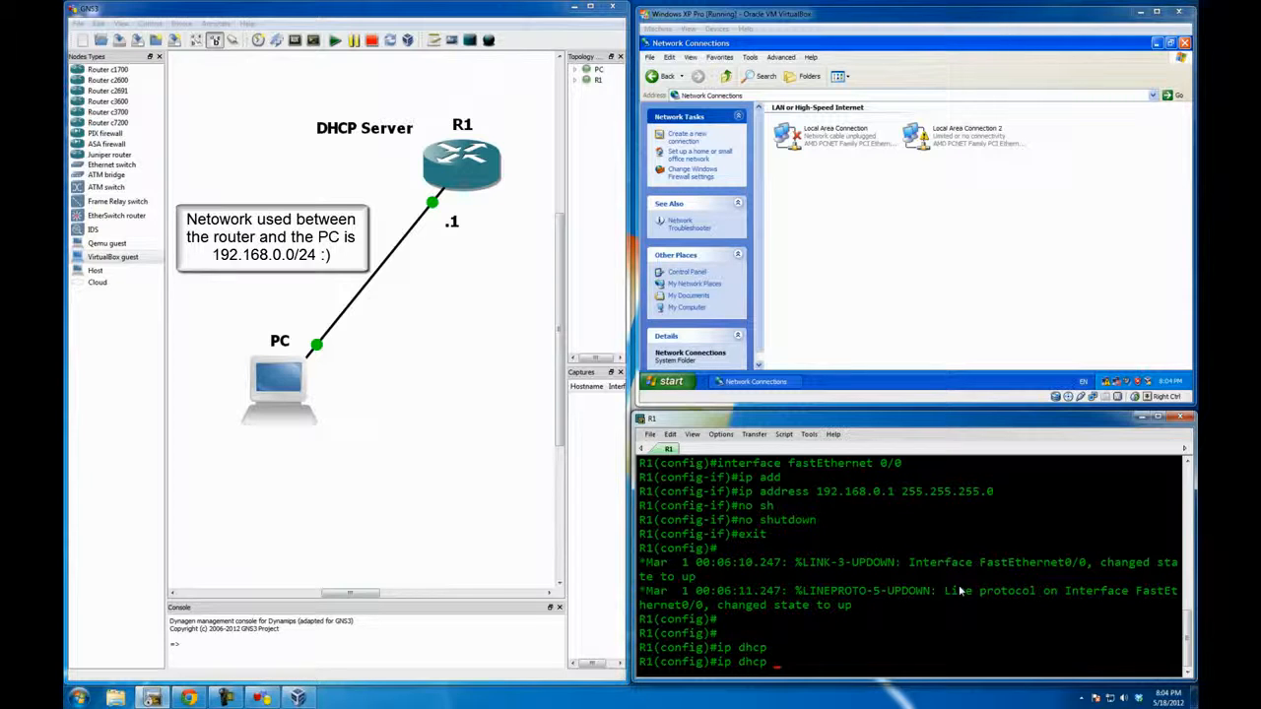
{"action": "type", "text": "pool Test"}
{"action": "key", "text": "Return"}
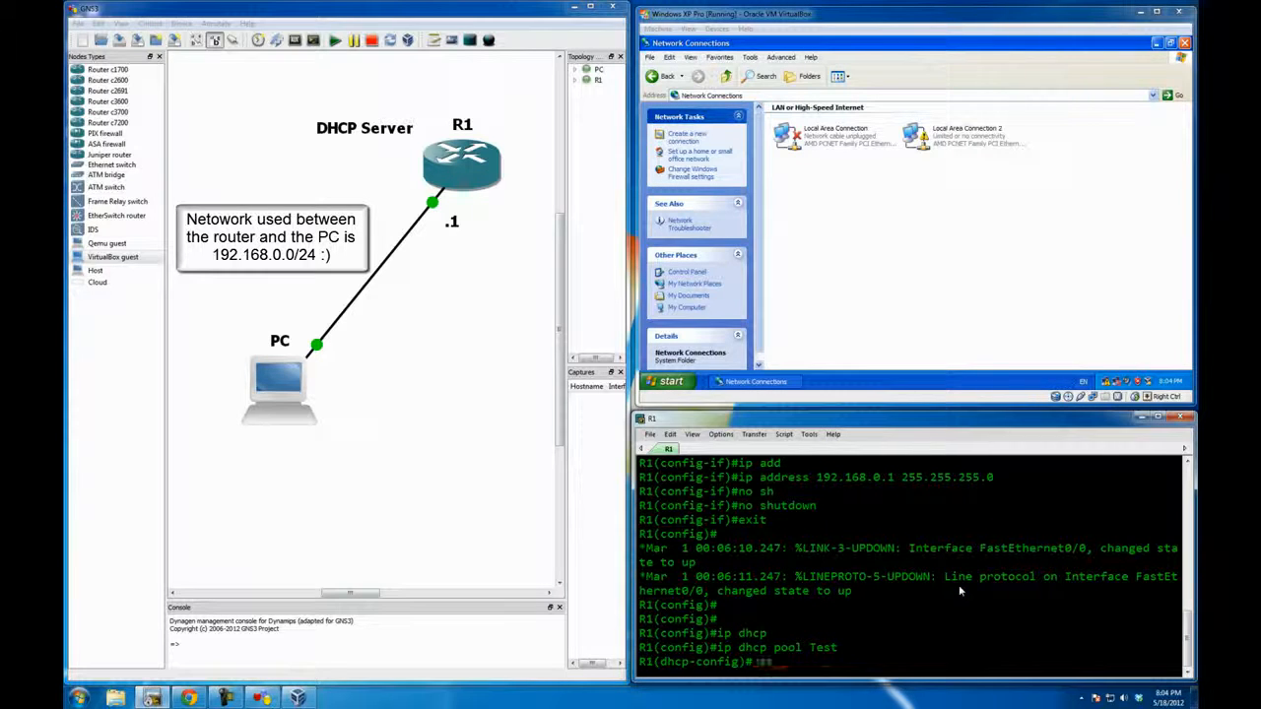
Step: Set the DHCP pool's network to 192.168.0.0 /24
{"action": "type", "text": "netwo"}
{"action": "key", "text": "Tab"}
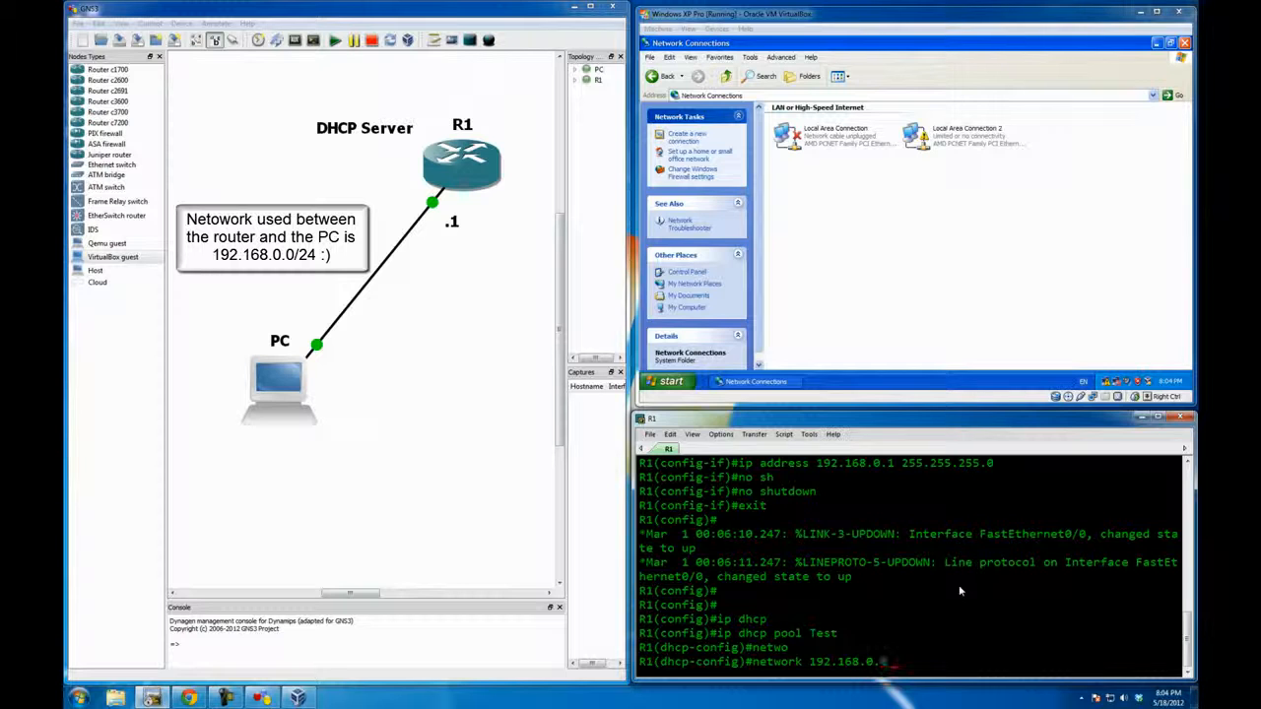
{"action": "type", "text": "192.168.0.0 /24"}
{"action": "key", "text": "Return"}
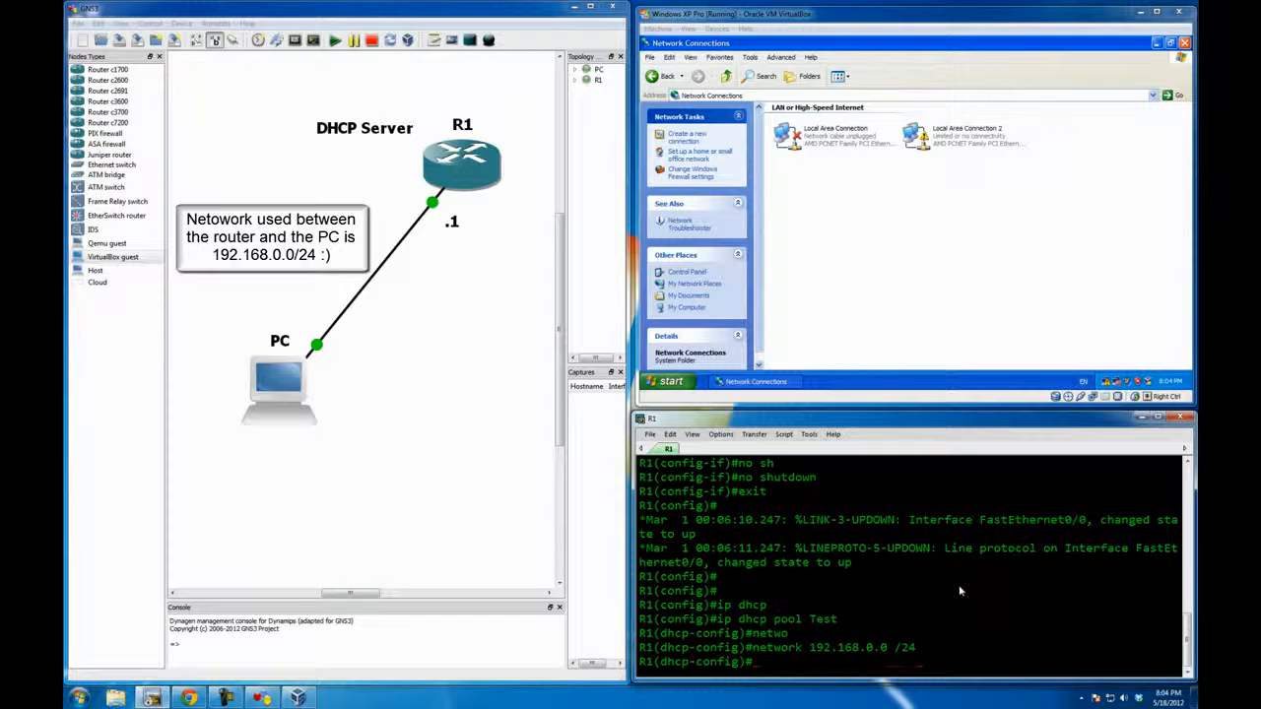
Step: Set the DHCP pool's default-router to 192.168.0.1, consulting R1's details in the topology
{"action": "type", "text": "def"}
{"action": "key", "text": "Tab"}
{"action": "left_click", "coordinate": [402, 319]}
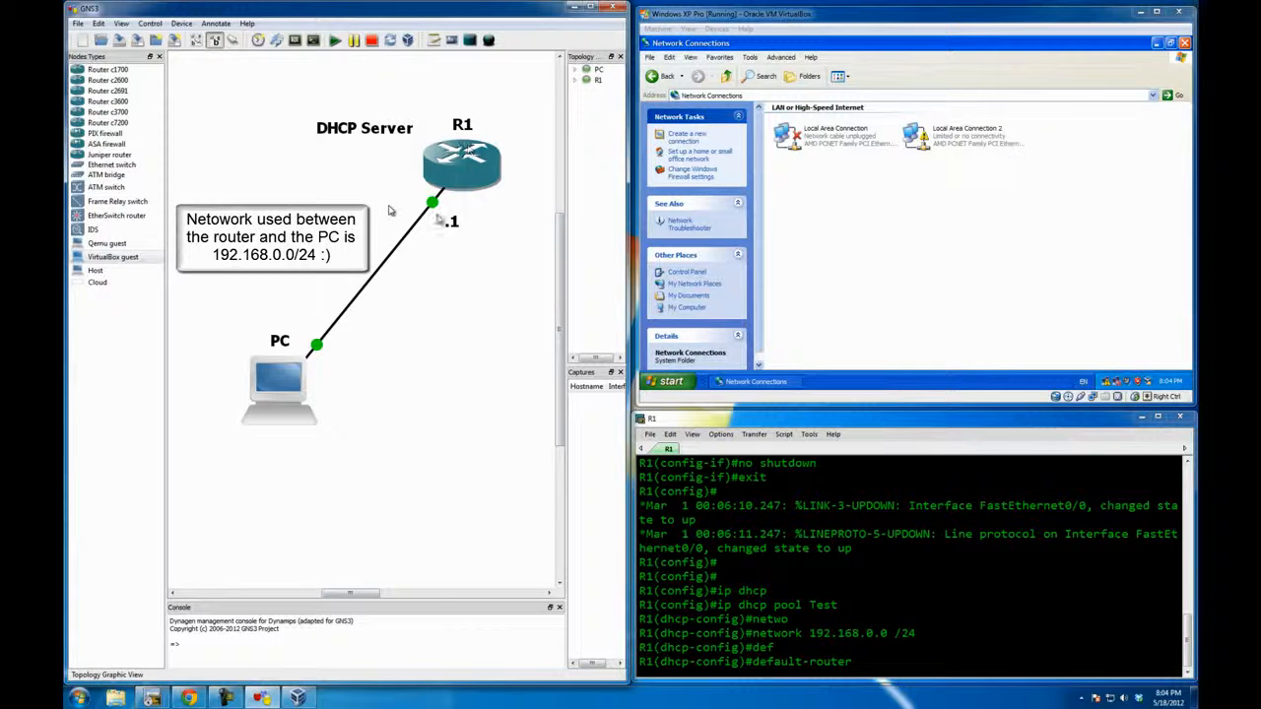
{"action": "mouse_move", "coordinate": [448, 177]}
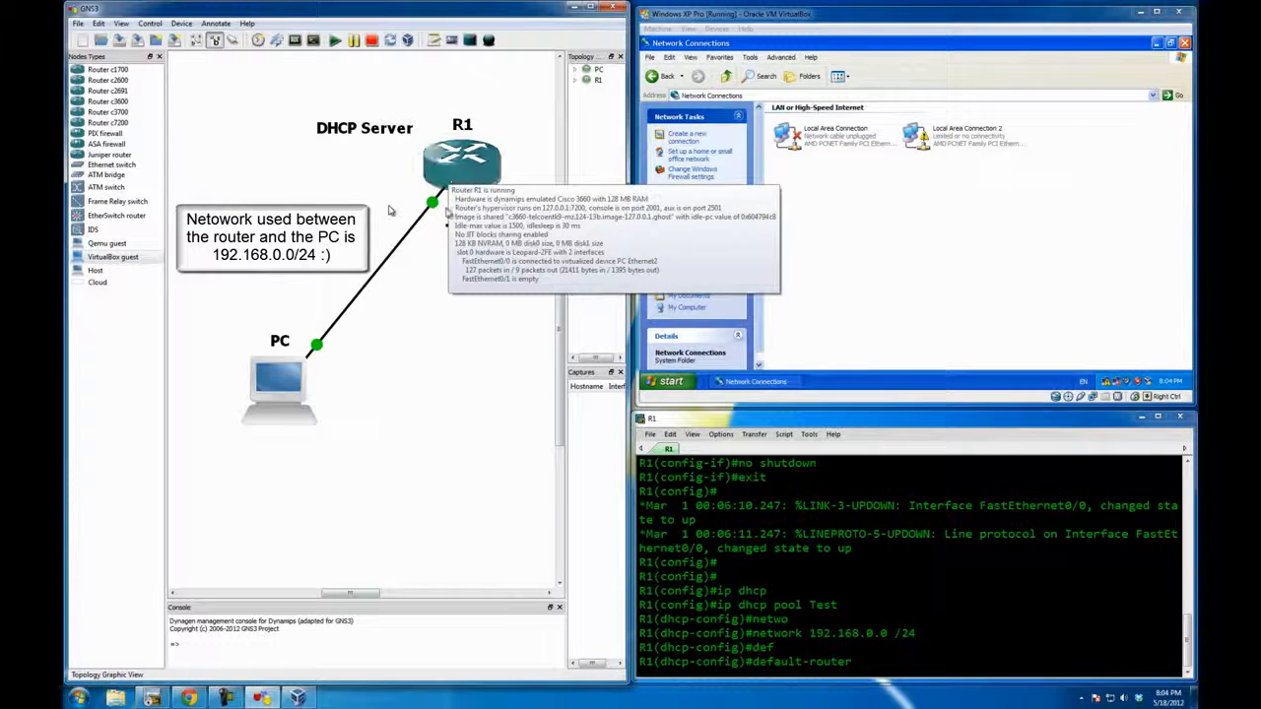
{"action": "left_click", "coordinate": [905, 661]}
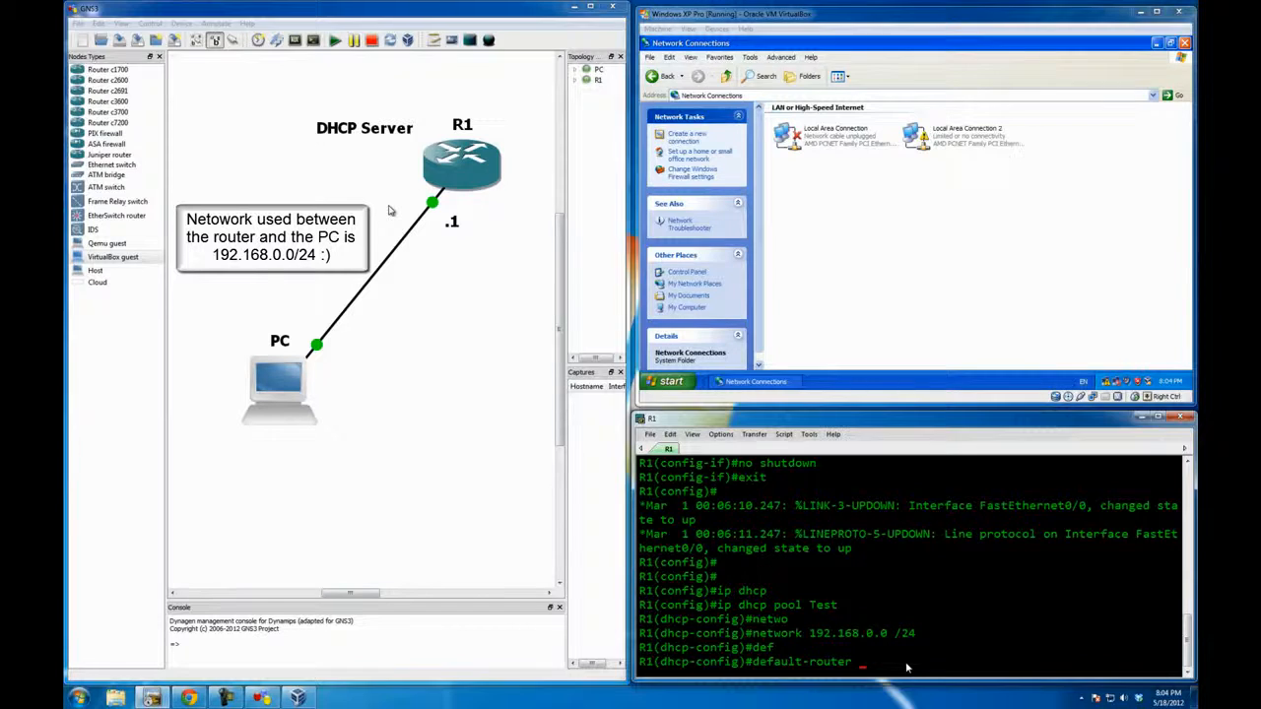
{"action": "type", "text": "192.168.0.1"}
{"action": "key", "text": "Return"}
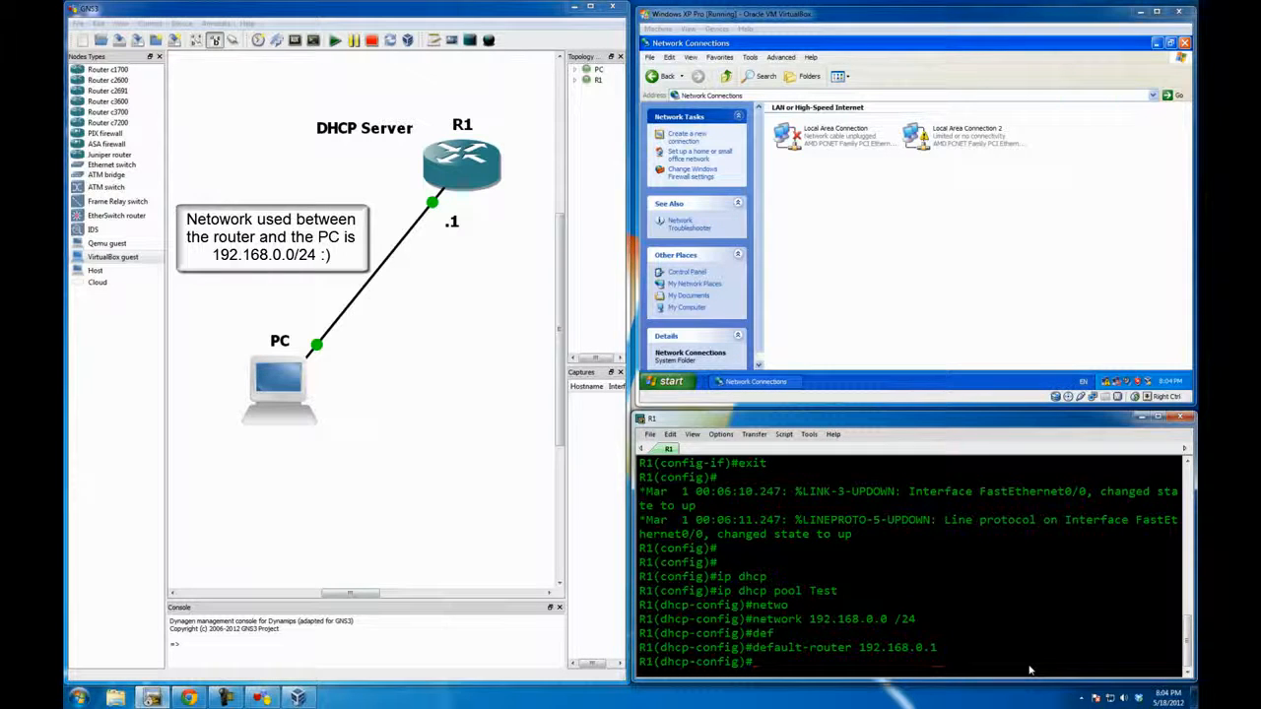
Step: Leave DHCP pool configuration and return R1's console to privileged EXEC mode
{"action": "key", "text": "ctrl+z"}
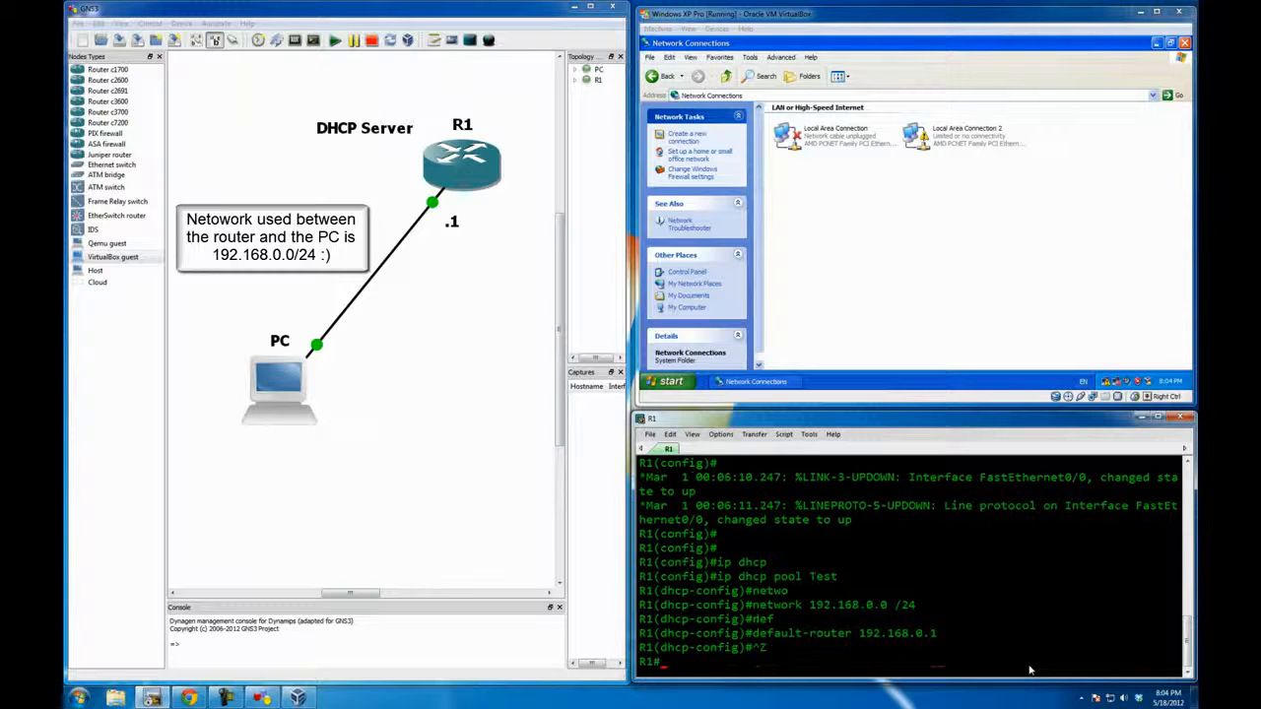
{"action": "key", "text": "Return"}
{"action": "key", "text": "Return"}
{"action": "key", "text": "Return"}
{"action": "key", "text": "Return"}
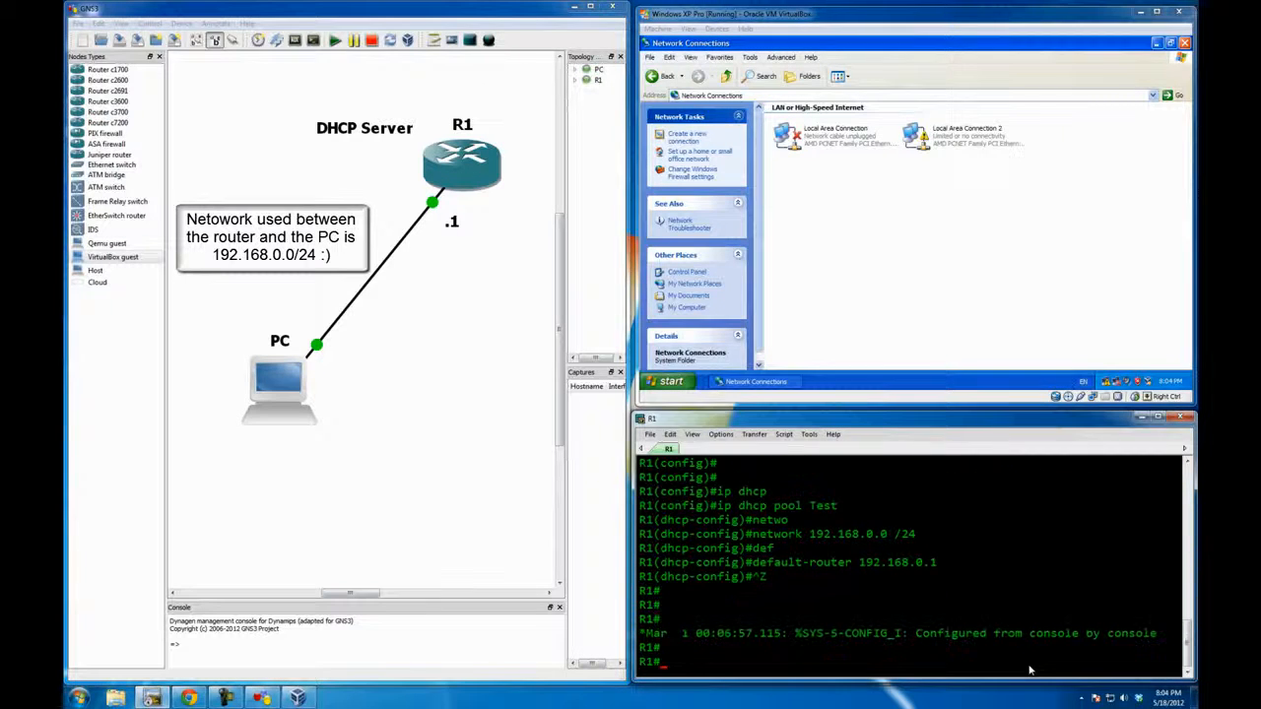
{"action": "left_click", "coordinate": [993, 297]}
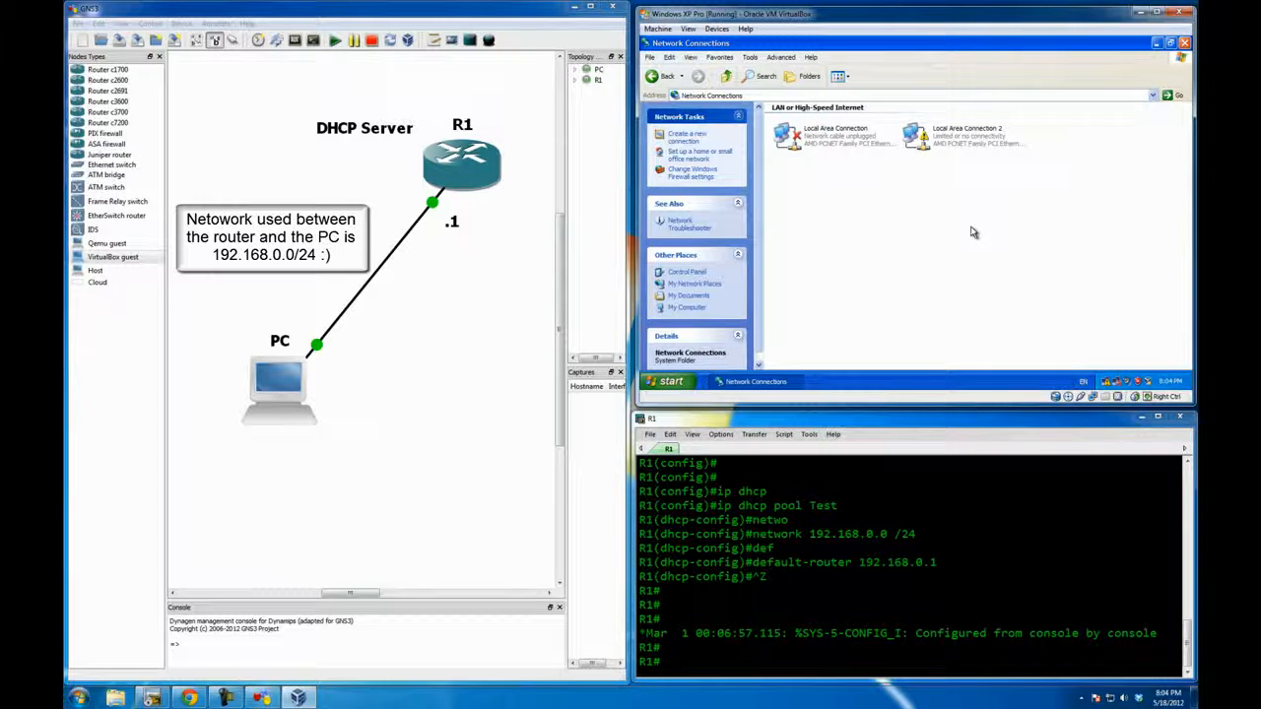
{"action": "left_click", "coordinate": [748, 647]}
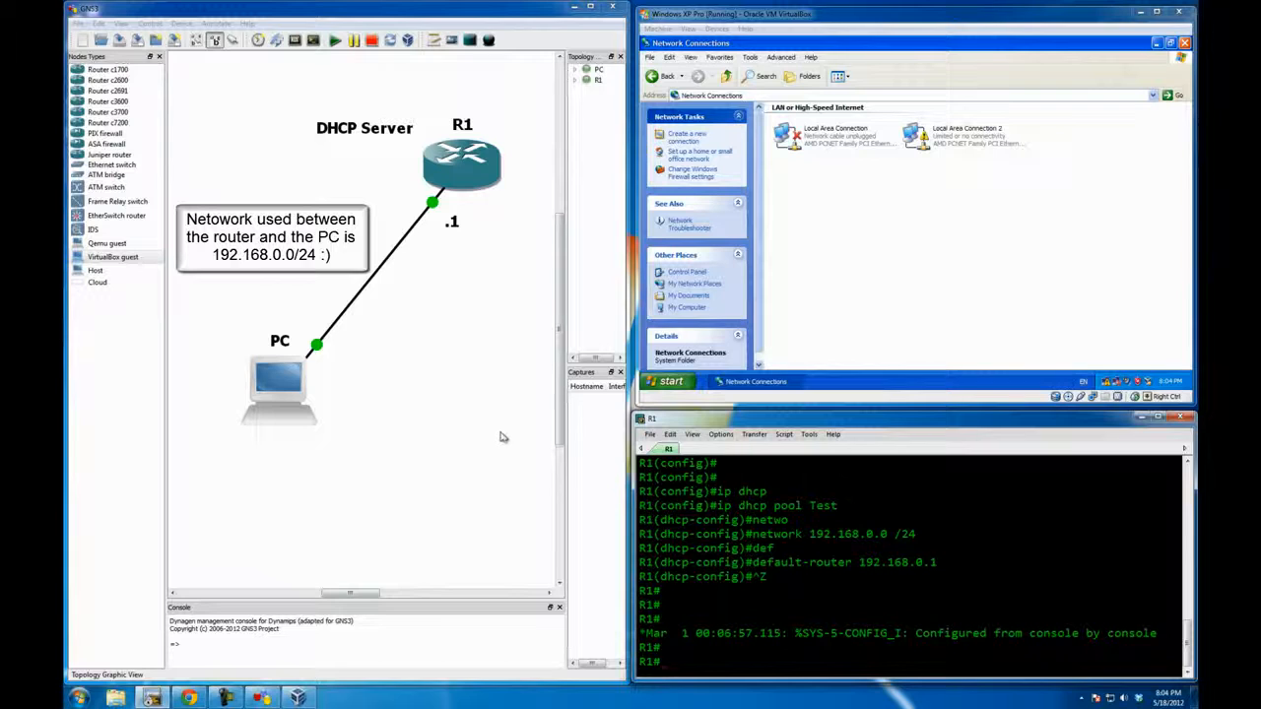
Step: Disable and re-enable Local Area Connection 2 in the Windows XP guest to request a new DHCP lease
{"action": "right_click", "coordinate": [938, 138]}
{"action": "left_click", "coordinate": [926, 197]}
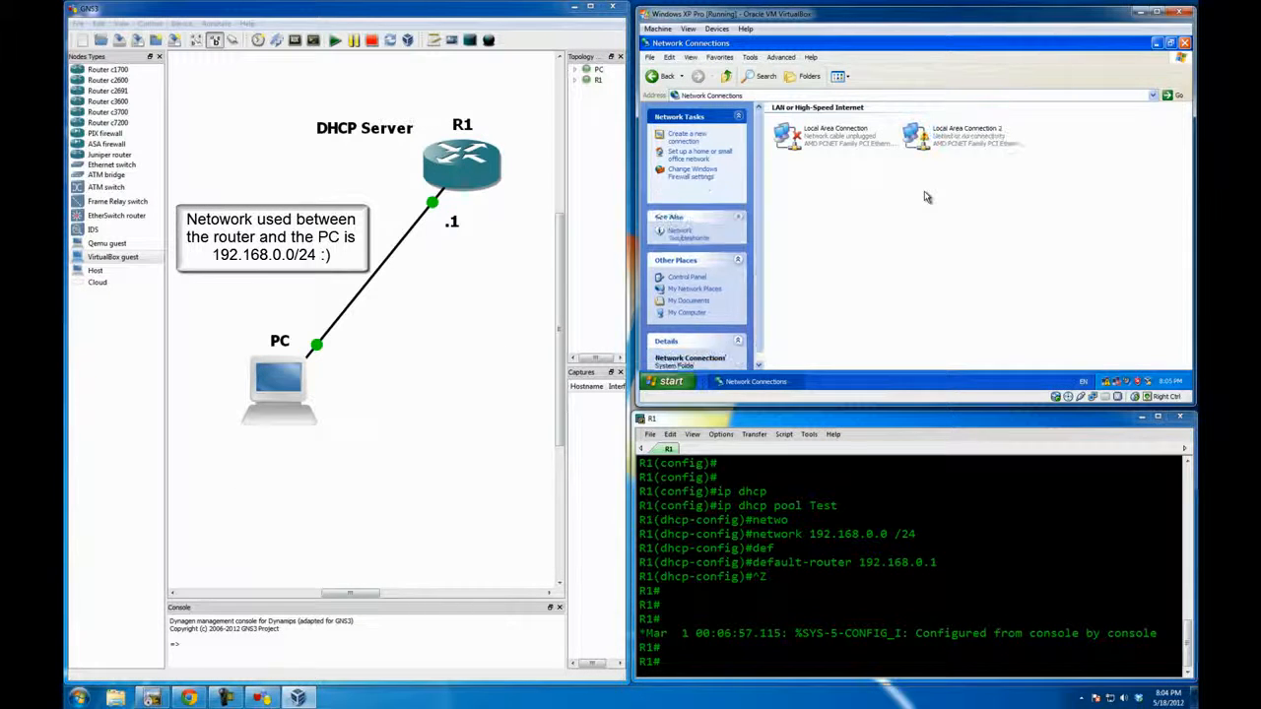
{"action": "right_click", "coordinate": [934, 141]}
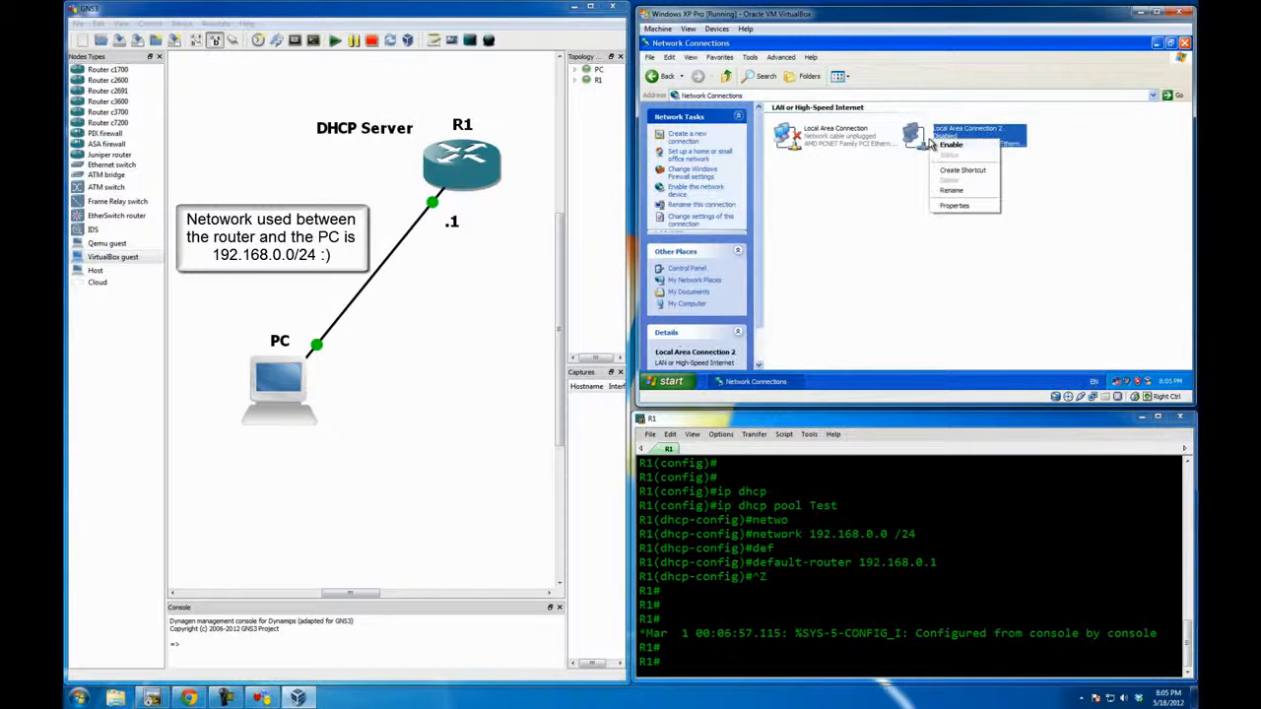
{"action": "left_click", "coordinate": [948, 146]}
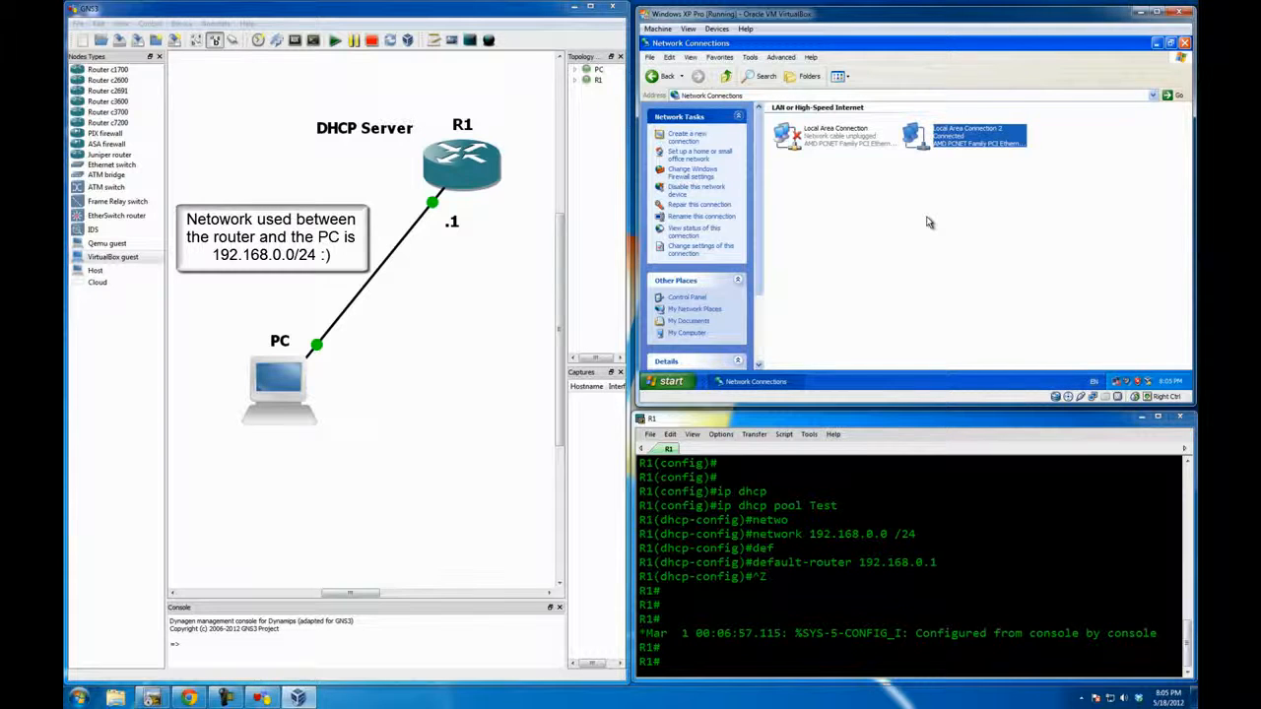
{"action": "left_click", "coordinate": [926, 223]}
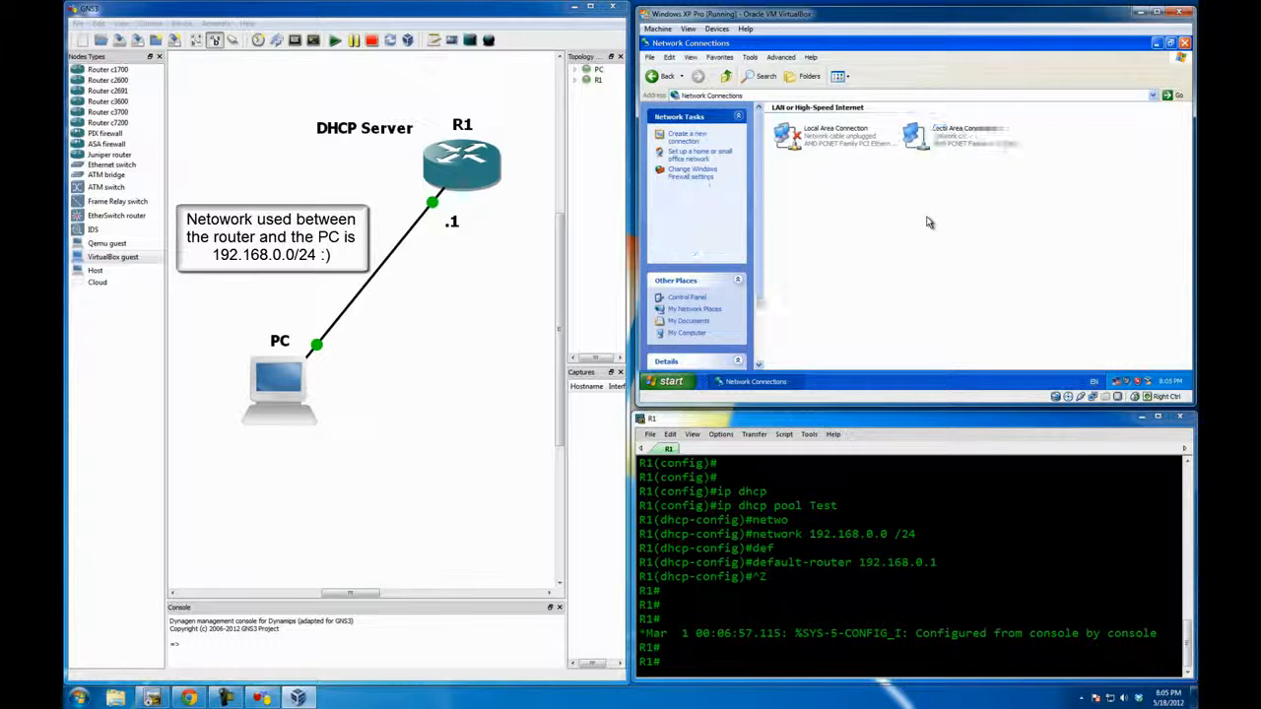
Step: Check the DHCP-assigned address details in the status of Local Area Connection 2, then close the status window
{"action": "double_click", "coordinate": [946, 145]}
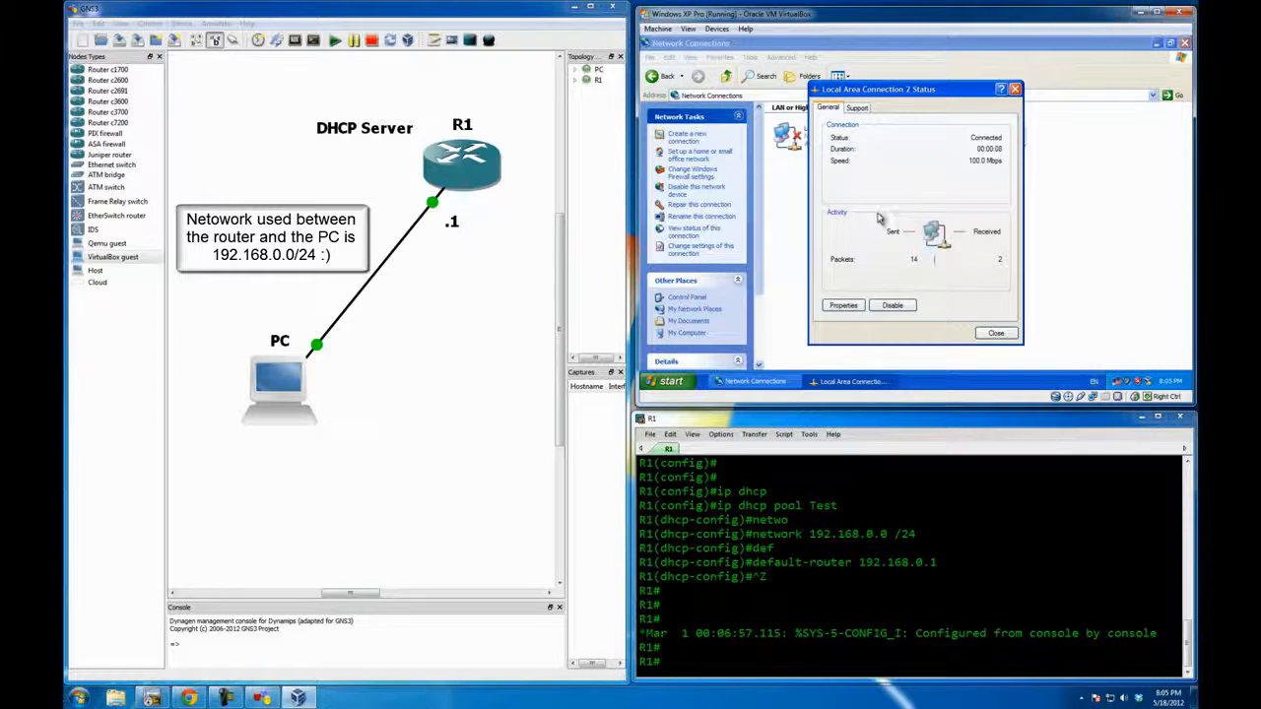
{"action": "left_click", "coordinate": [857, 108]}
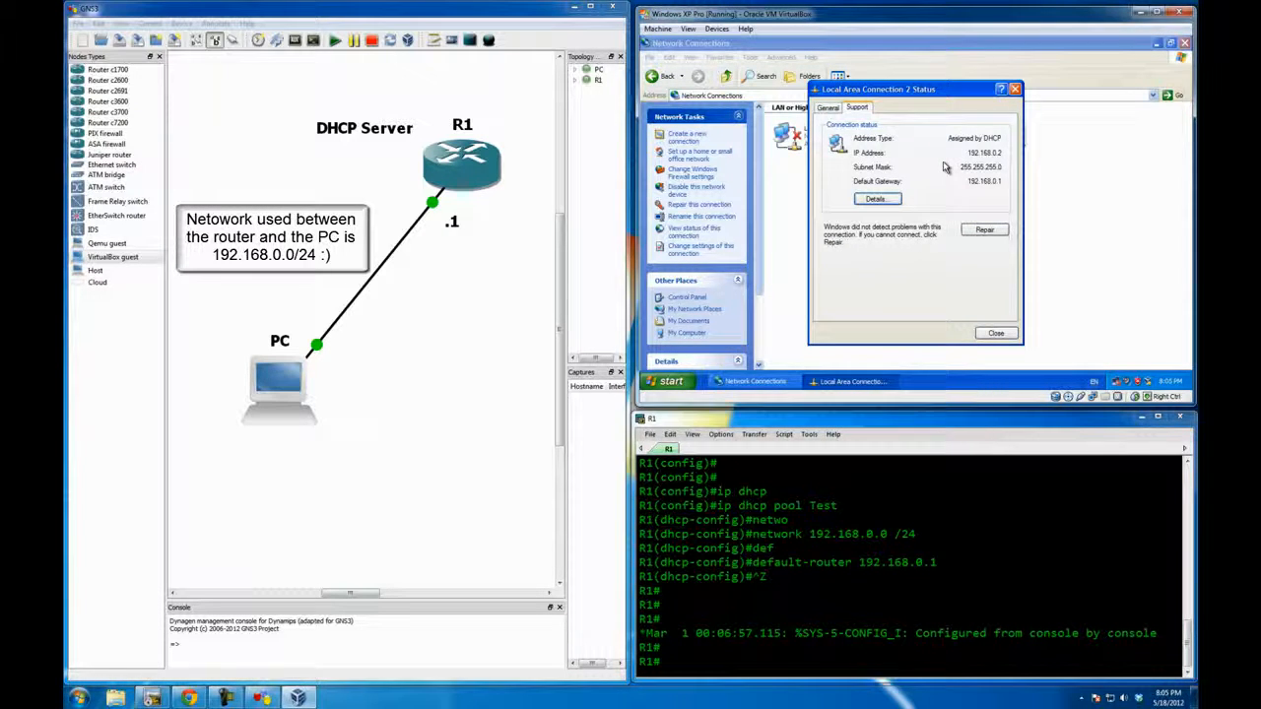
{"action": "left_click", "coordinate": [994, 334]}
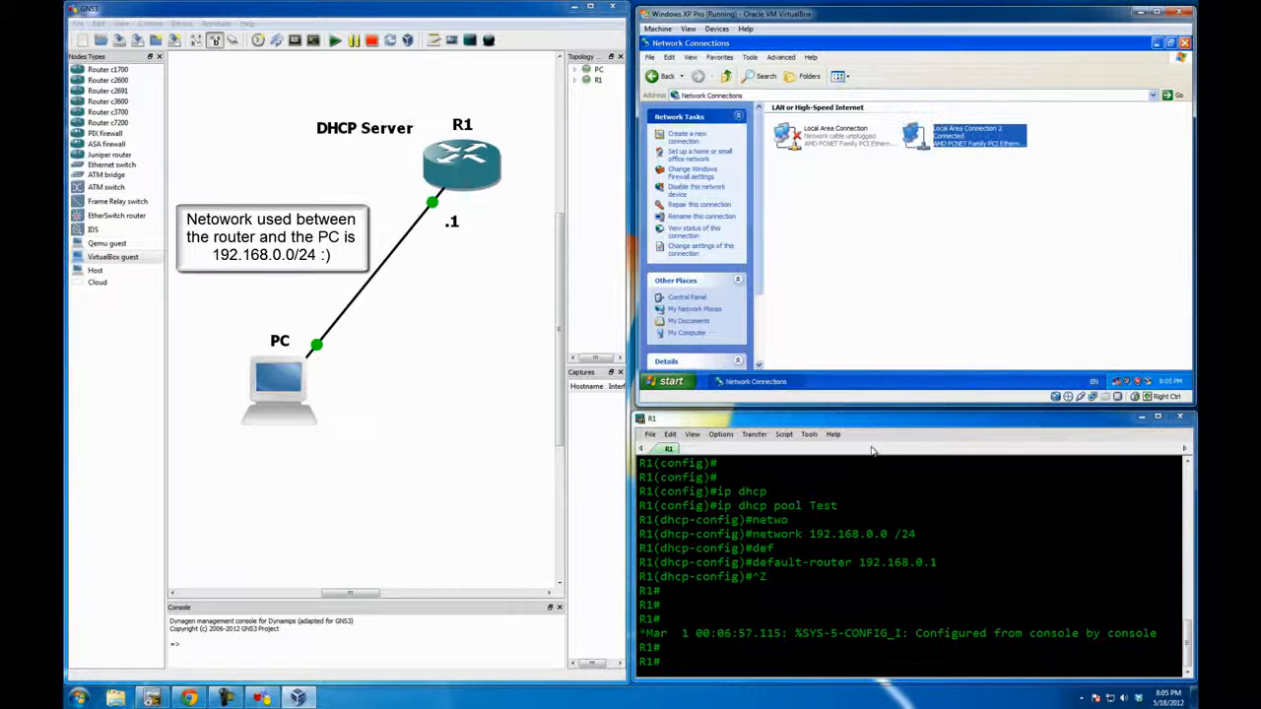
Step: Ping the Windows XP guest at 192.168.0.2 from R1's console
{"action": "left_click", "coordinate": [746, 640]}
{"action": "key", "text": "Return"}
{"action": "key", "text": "Return"}
{"action": "key", "text": "Return"}
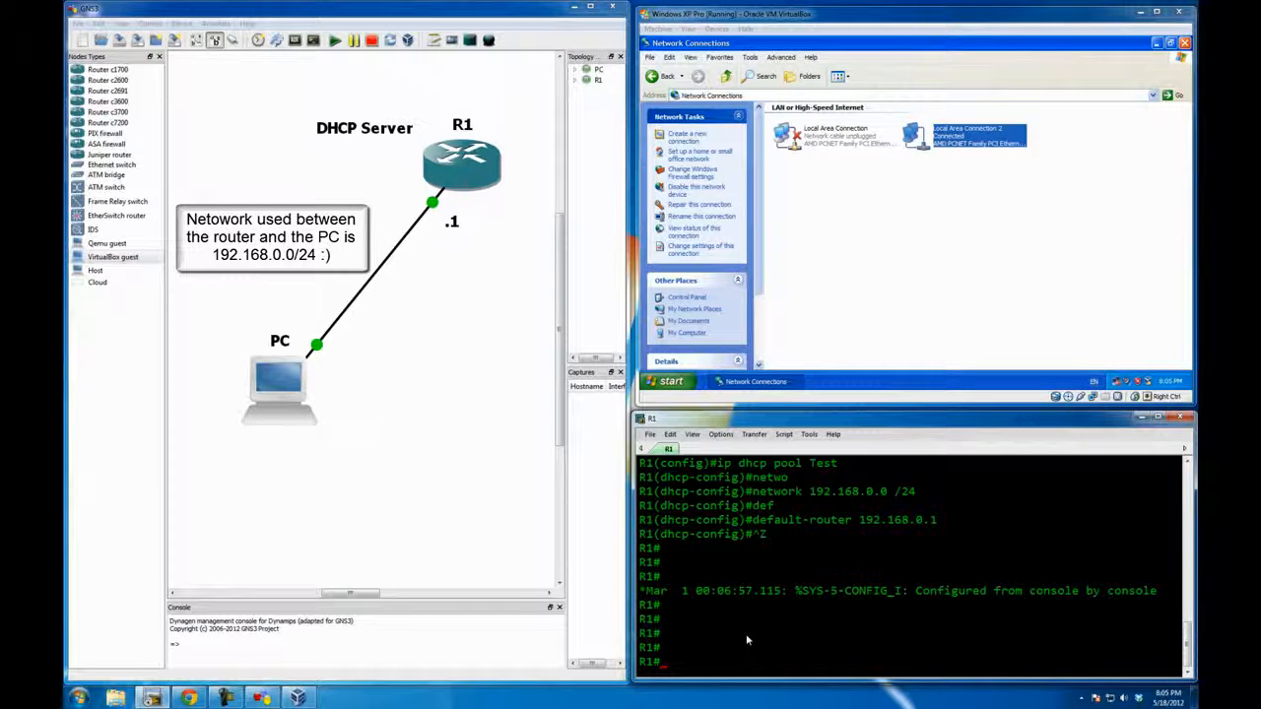
{"action": "type", "text": "ping 192.168."}
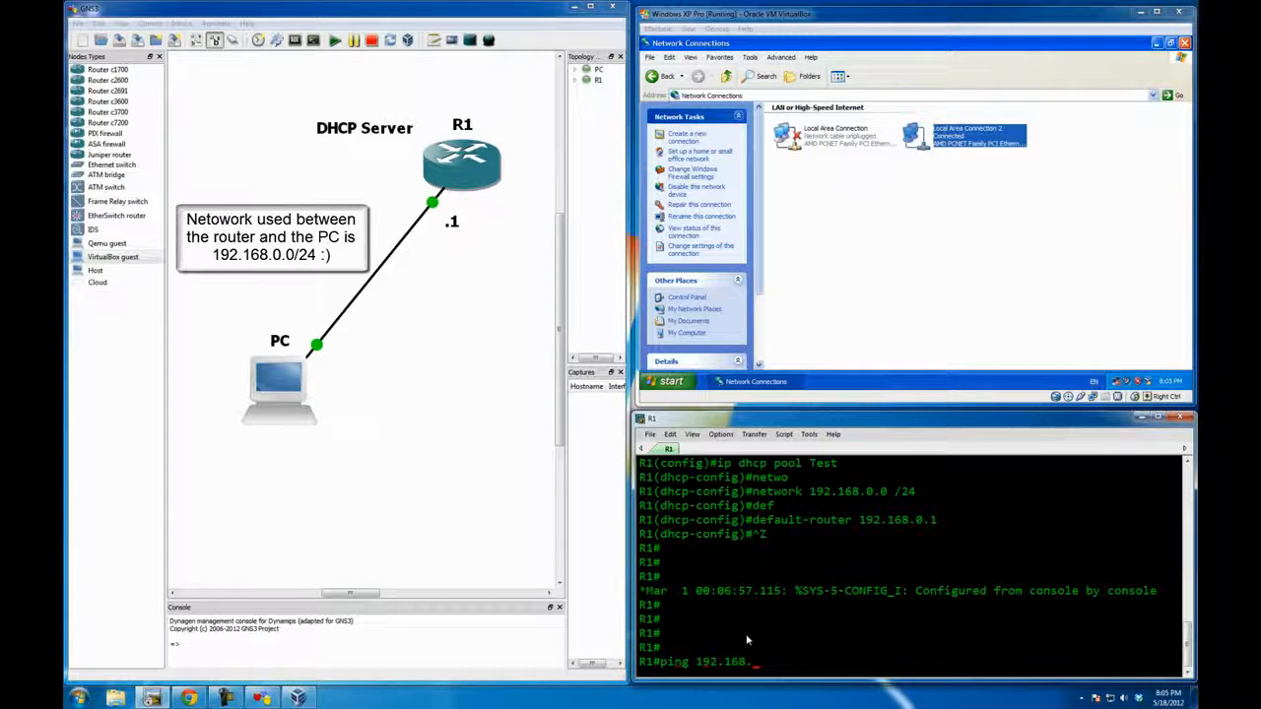
{"action": "type", "text": "0.2"}
{"action": "key", "text": "Return"}
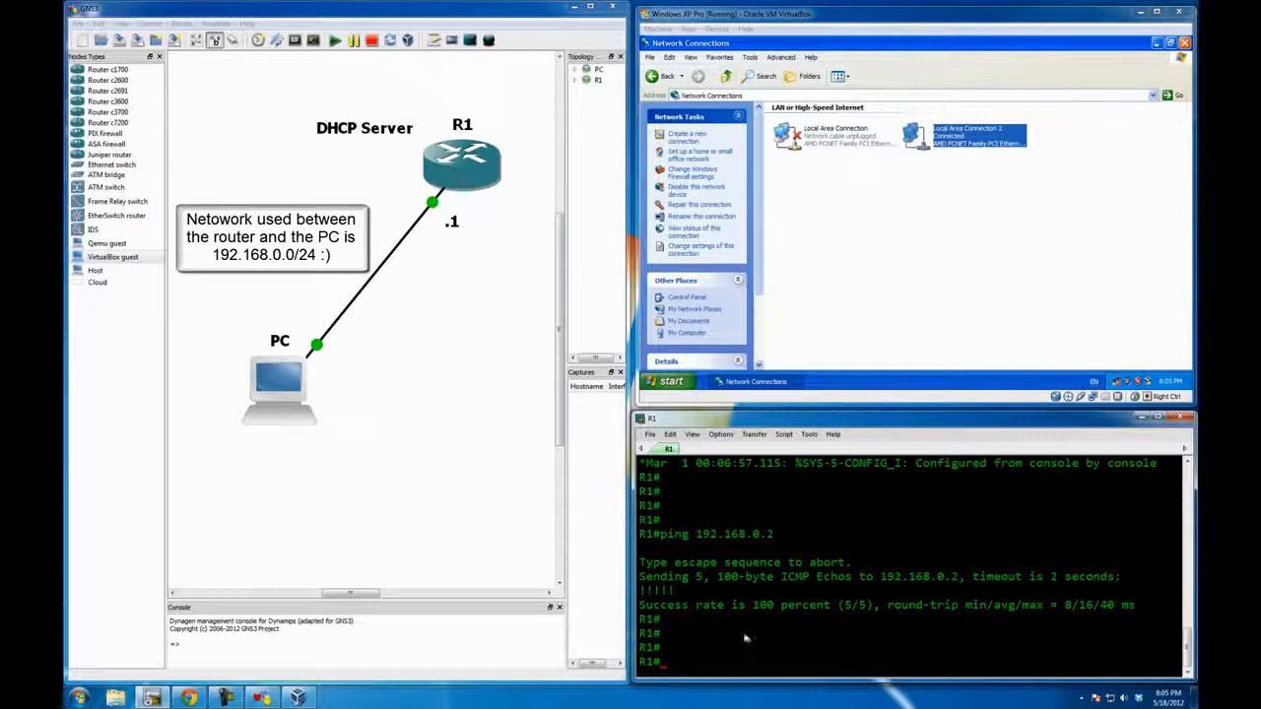
Step: Open a command prompt in the Windows XP guest and ping R1 at 192.168.0.1
{"action": "left_click", "coordinate": [673, 381]}
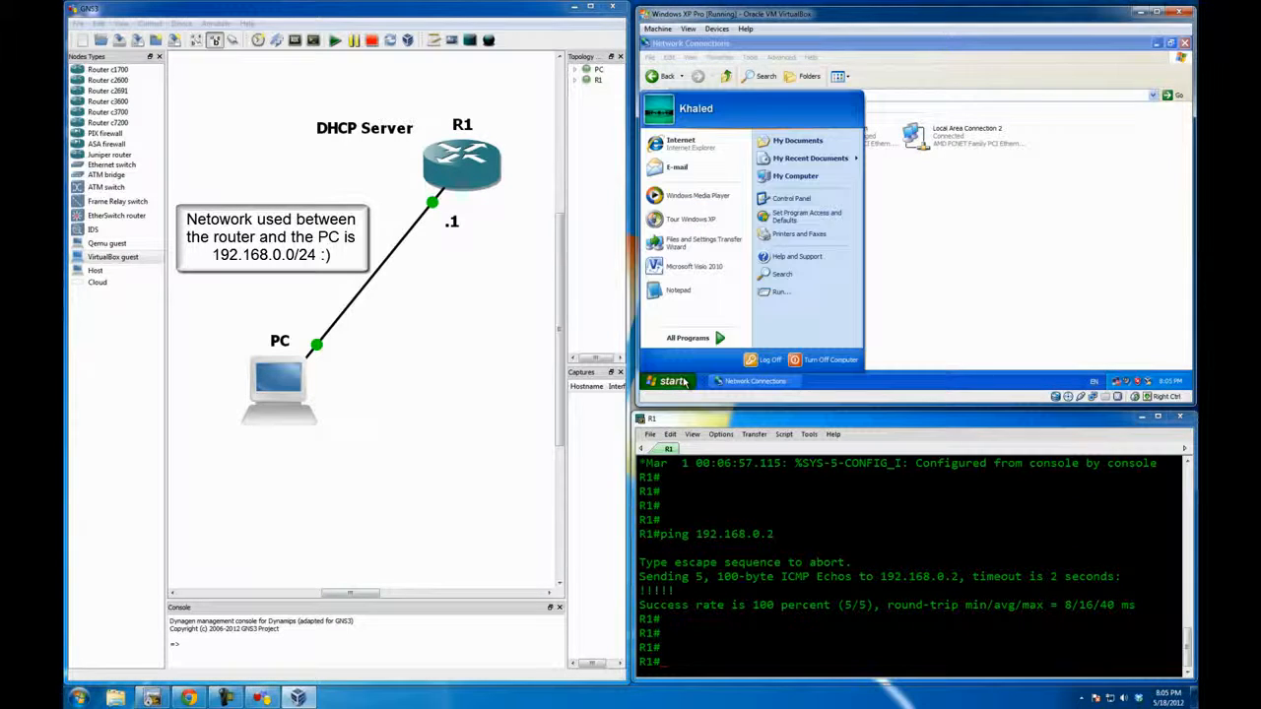
{"action": "left_click", "coordinate": [779, 294]}
{"action": "key", "text": "Return"}
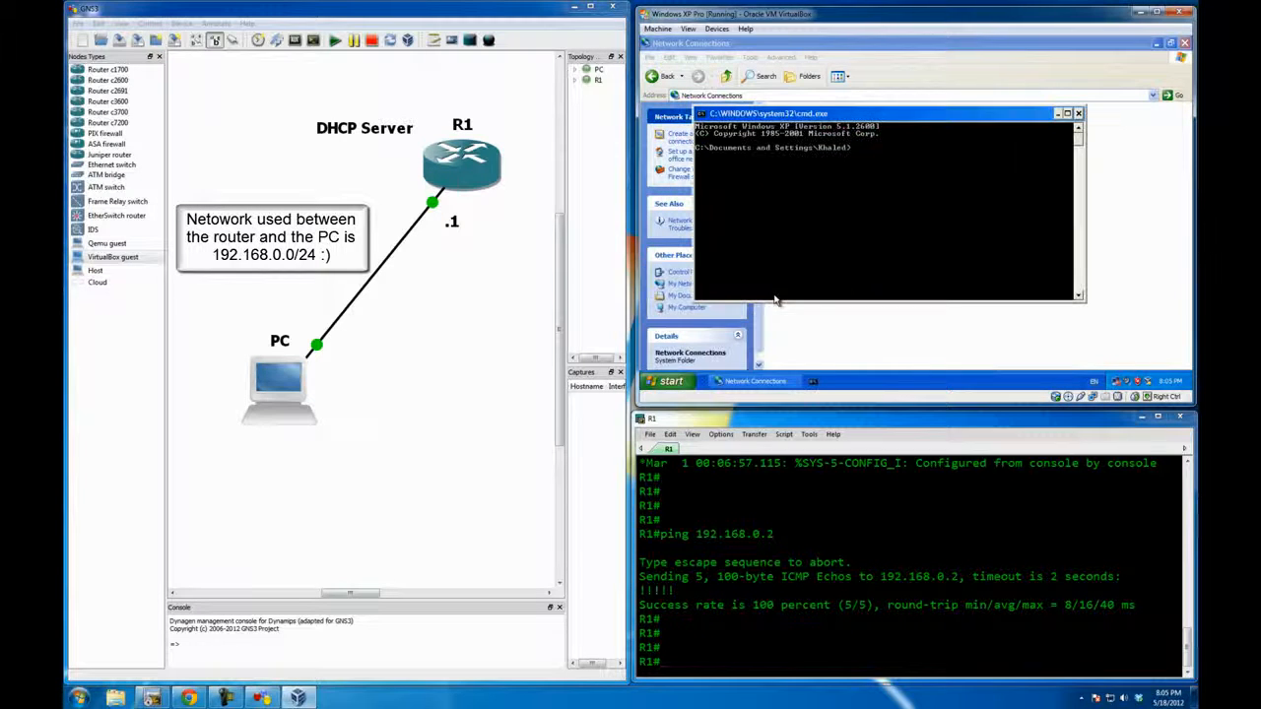
{"action": "type", "text": "ping 192.168.0.1"}
{"action": "key", "text": "Return"}
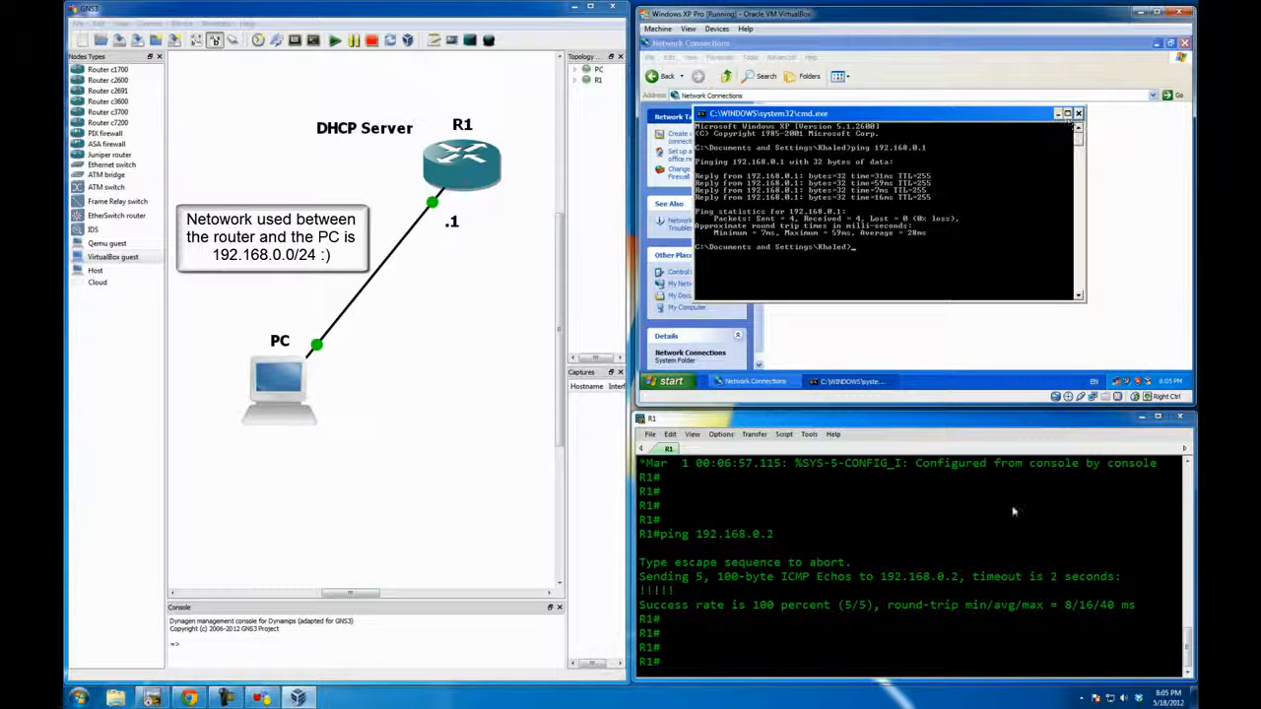
Step: Minimize the Windows XP guest and R1 console windows, then enlarge the GNS3 window and centre it on the desktop
{"action": "left_click", "coordinate": [1136, 14]}
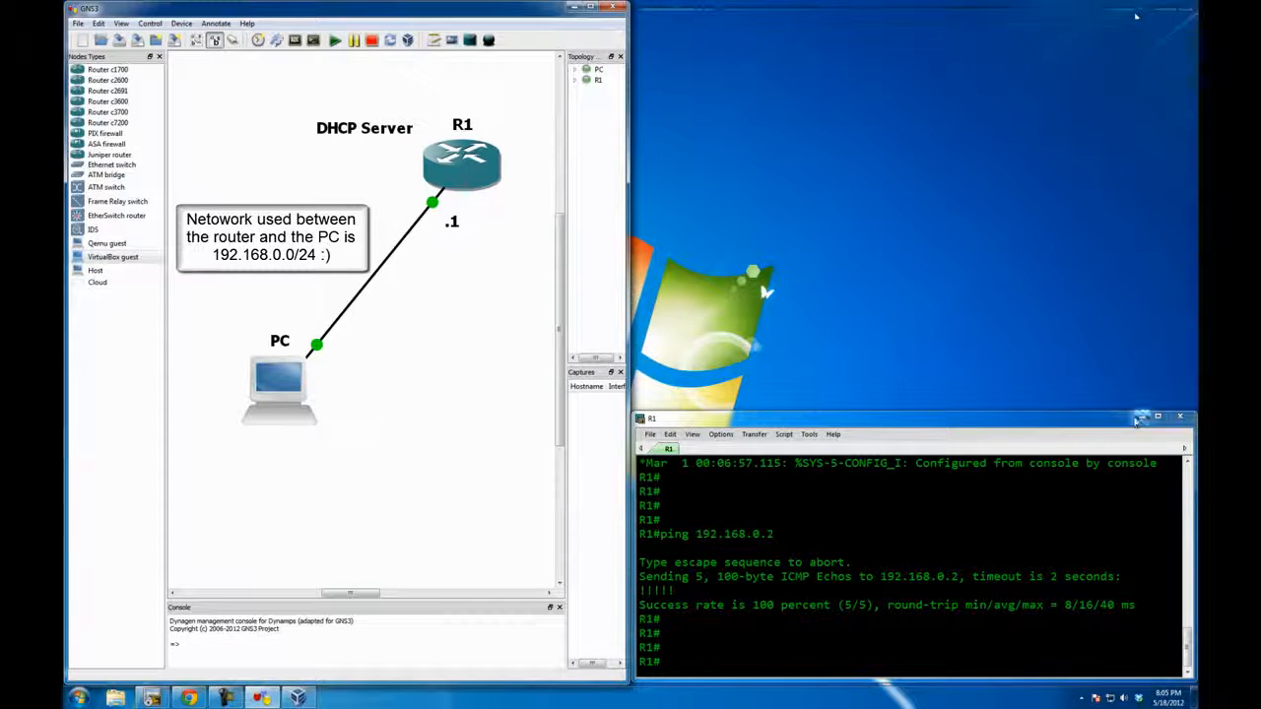
{"action": "left_click", "coordinate": [1141, 417]}
{"action": "mouse_move", "coordinate": [323, 8]}
{"action": "left_mouse_down"}
{"action": "mouse_move", "coordinate": [321, 105]}
{"action": "mouse_move", "coordinate": [690, 91]}
{"action": "mouse_move", "coordinate": [665, 83]}
{"action": "left_mouse_up"}
{"action": "left_click_drag", "start_coordinate": [905, 294], "coordinate": [906, 281]}
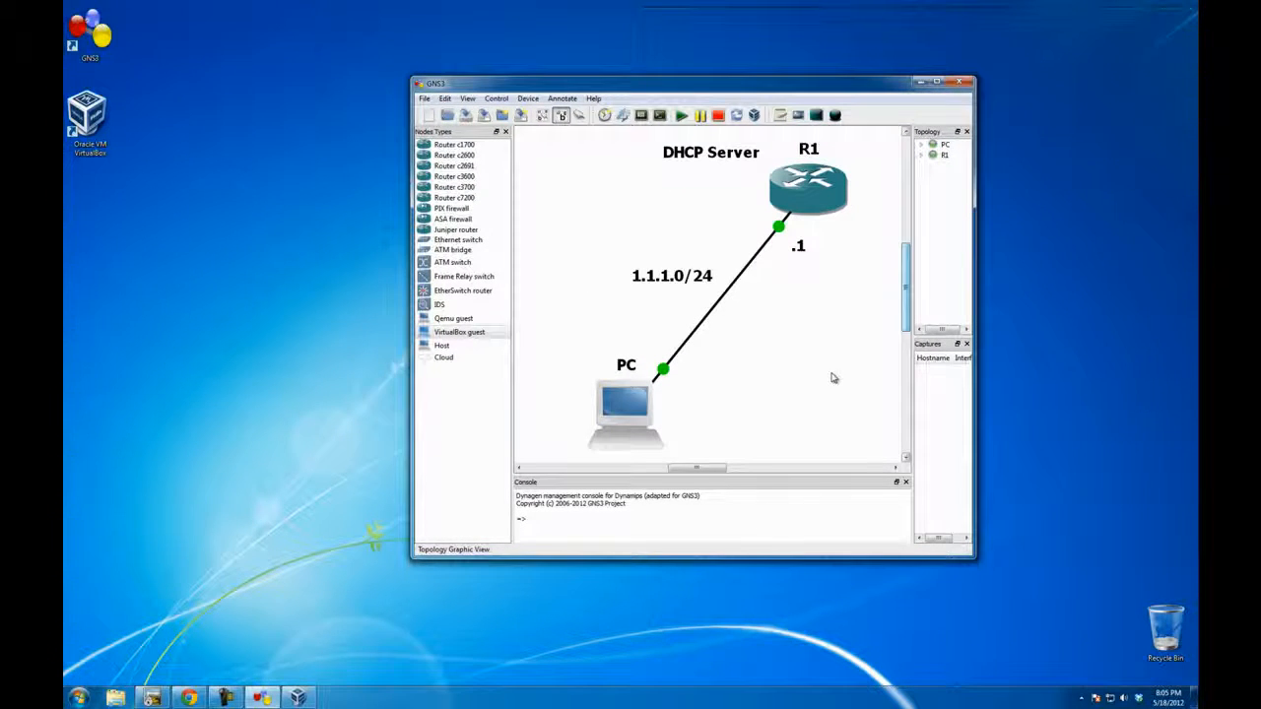
{"action": "left_click_drag", "start_coordinate": [869, 558], "coordinate": [869, 633]}
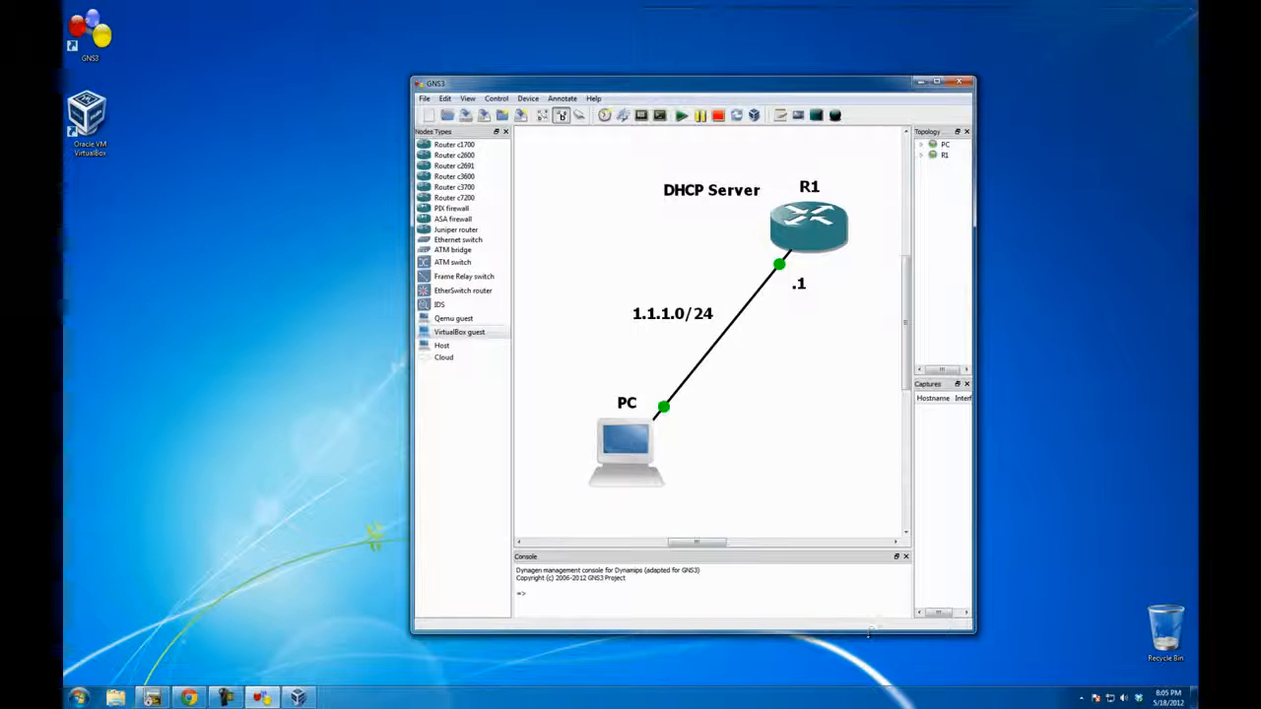
{"action": "left_click_drag", "start_coordinate": [411, 370], "coordinate": [367, 372]}
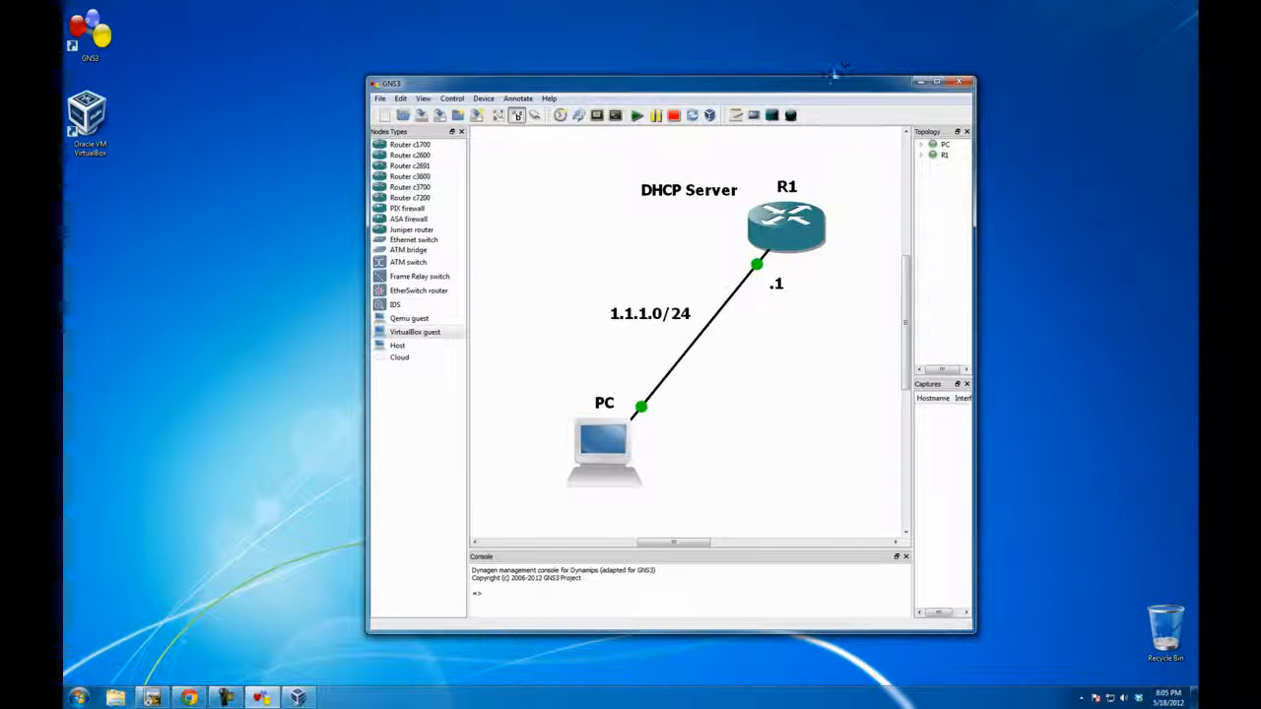
{"action": "left_click_drag", "start_coordinate": [832, 85], "coordinate": [789, 77]}
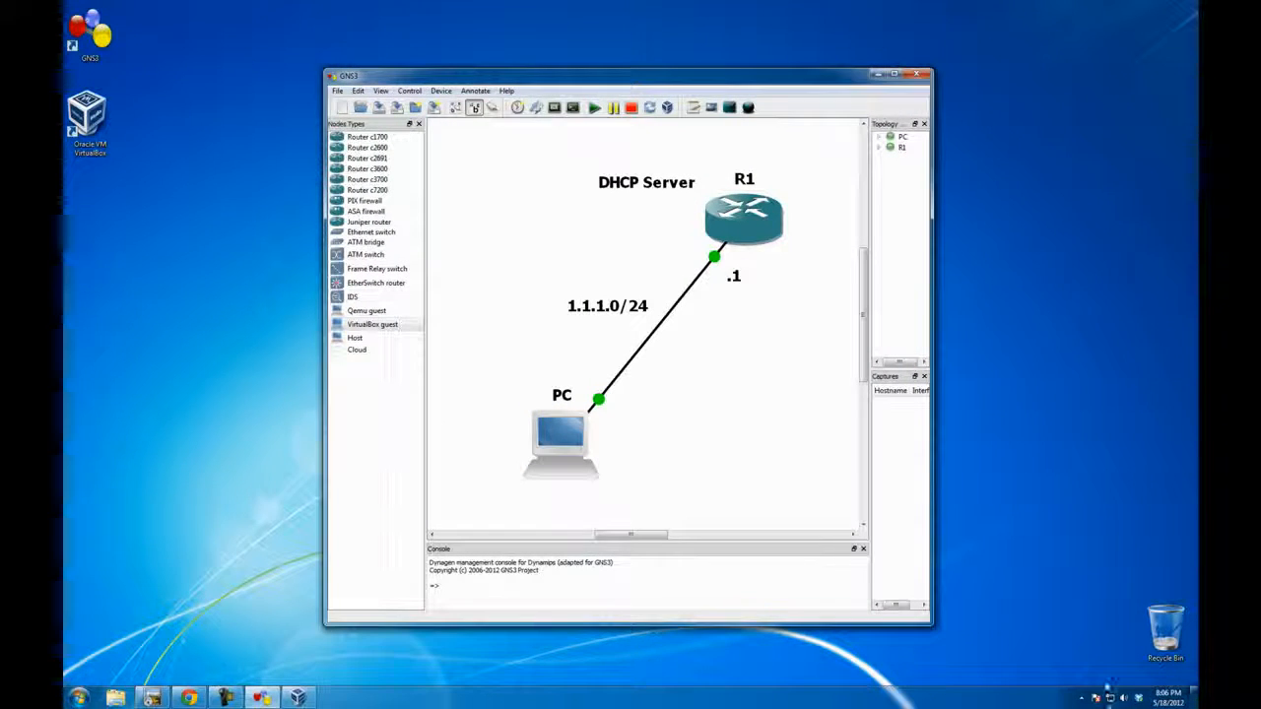